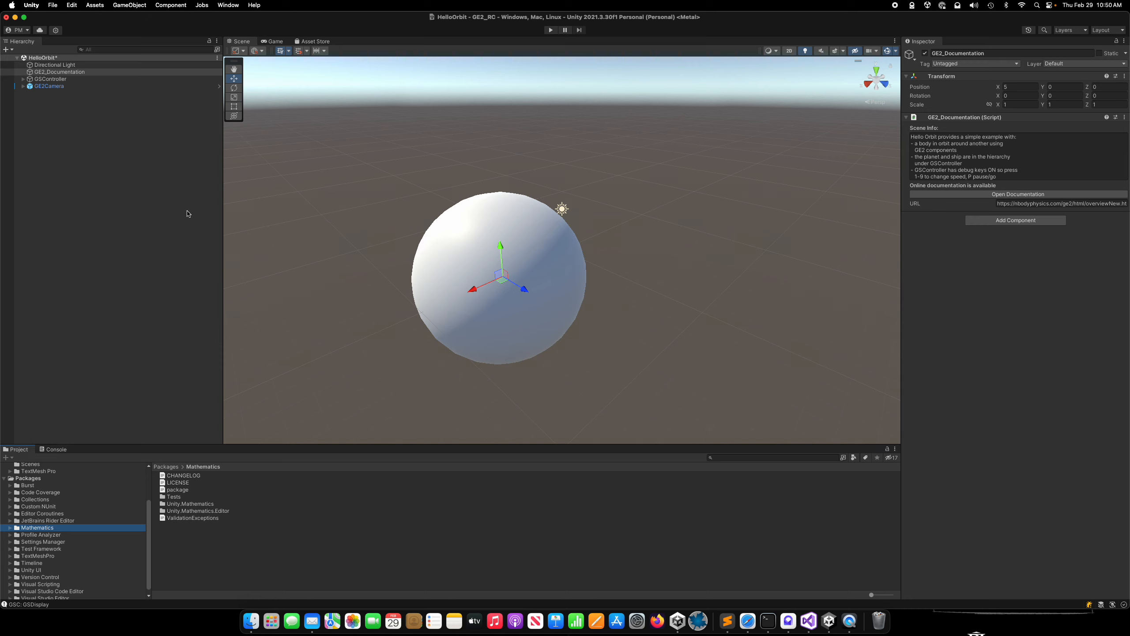
Look through the GravityEngine2 asset folder, highlighting its Runtime, Samples and Editor subfolders.
scroll(94, 499, up, 5)
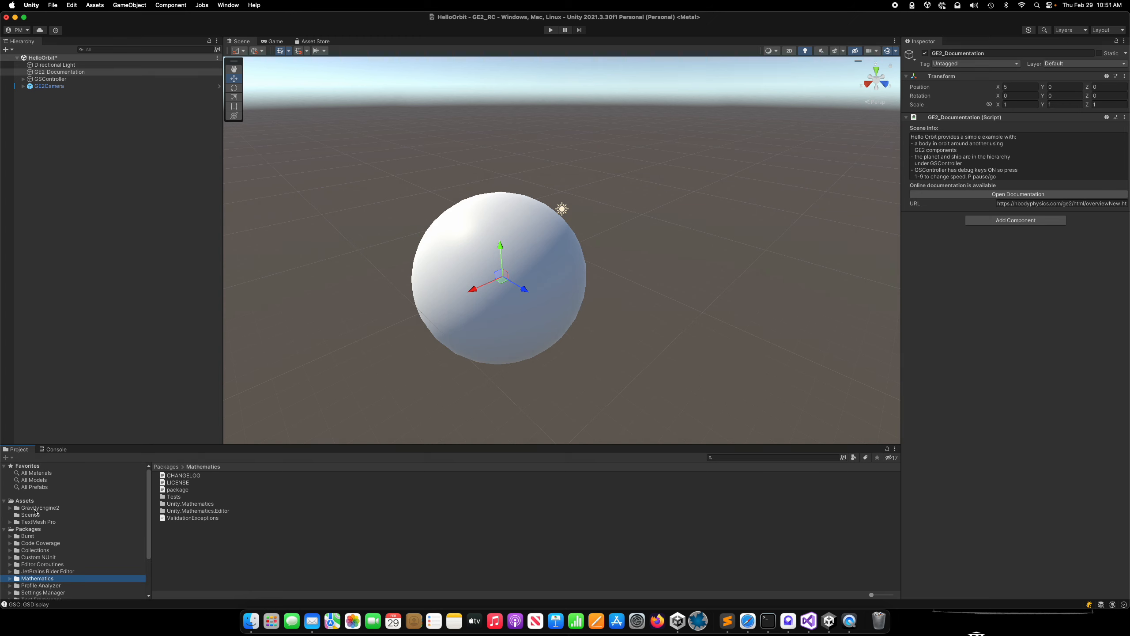
click(110, 507)
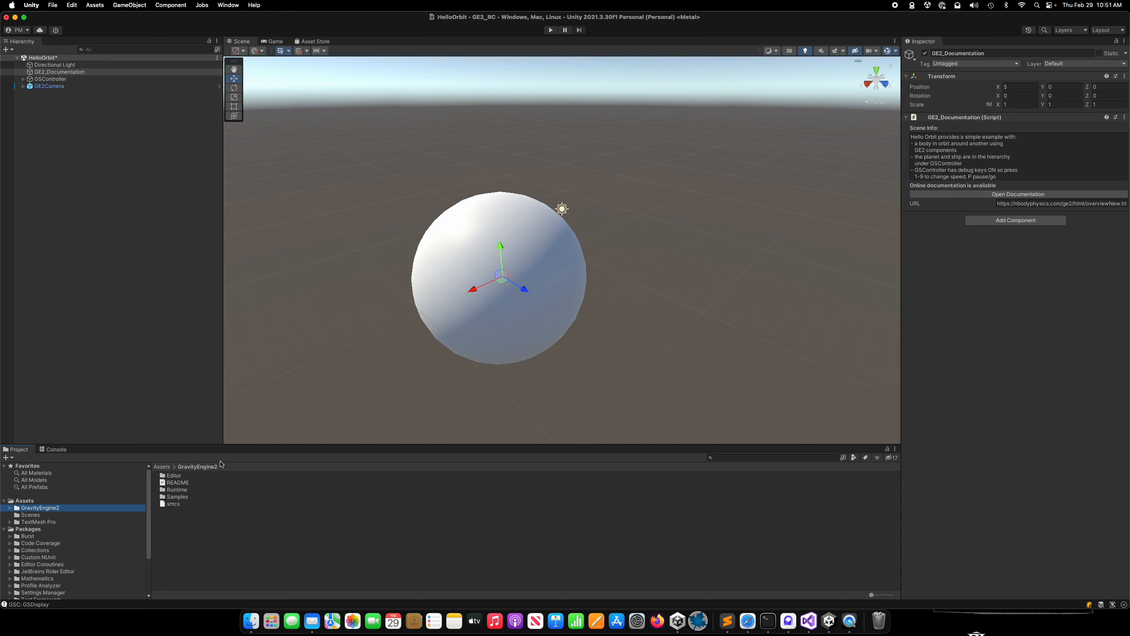
click(178, 489)
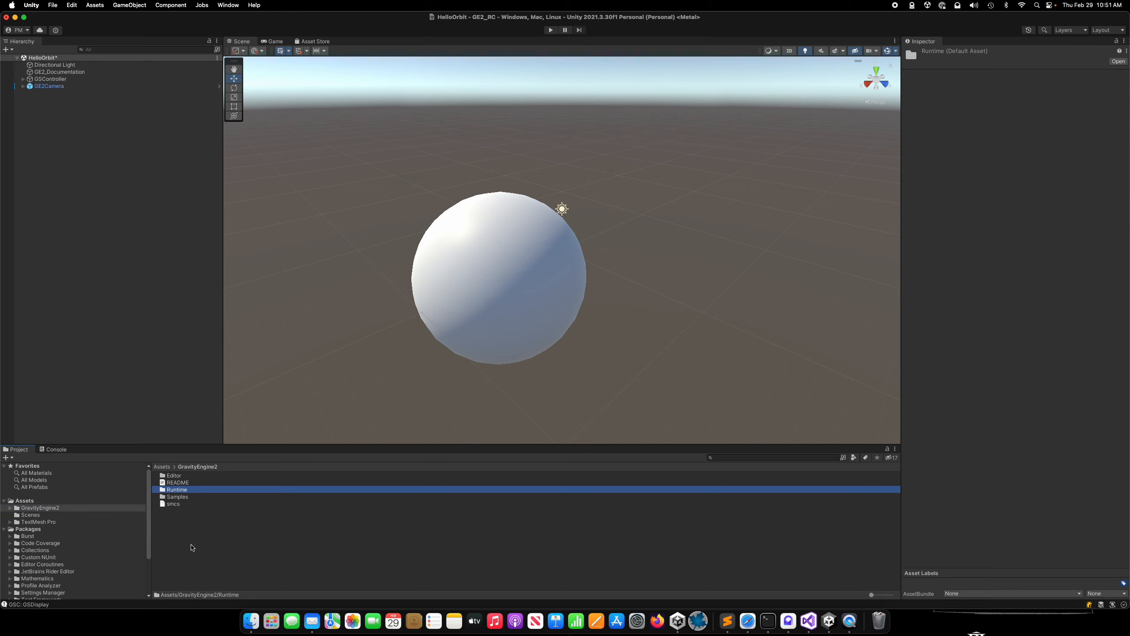
click(178, 497)
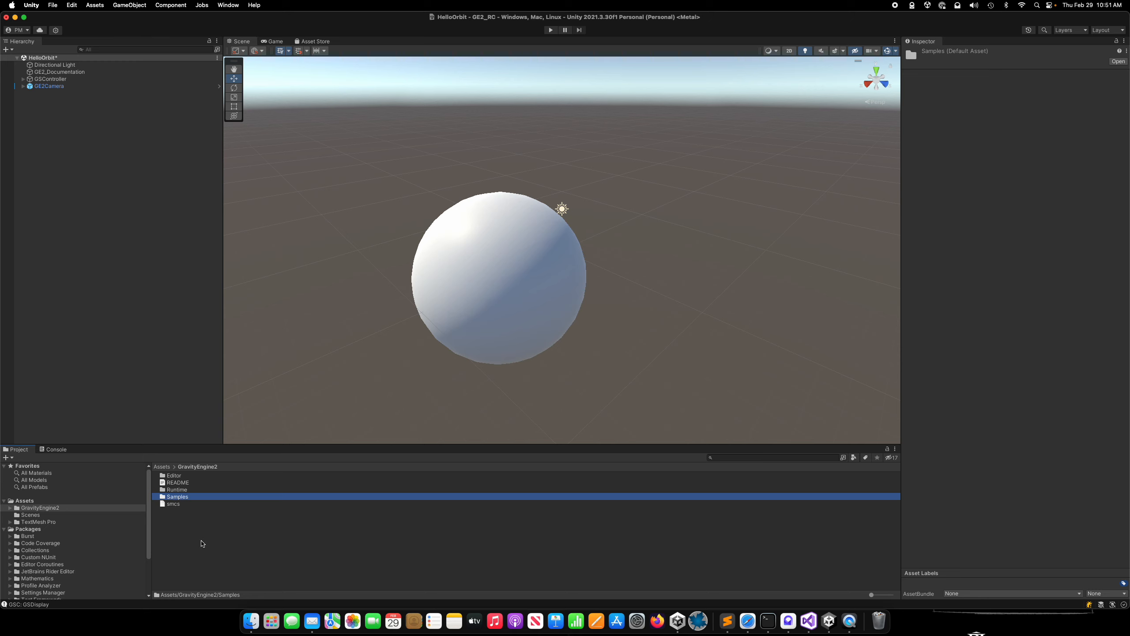
click(175, 476)
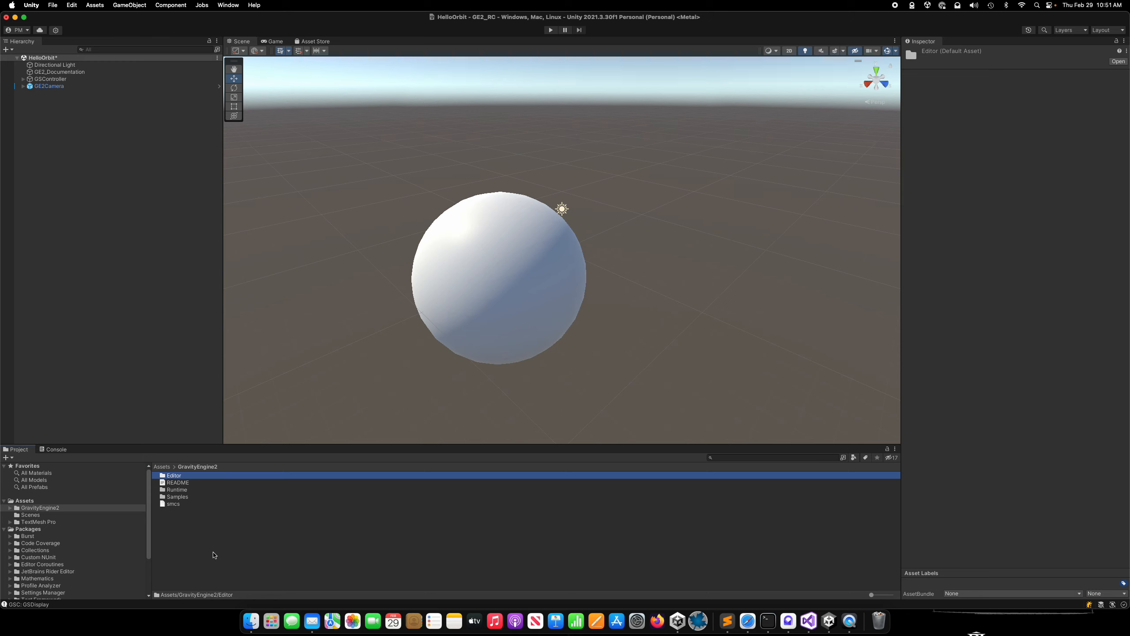
Open the HelloOrbit scene from Samples/Tutorials_GettingStarted/0_HelloOrbit, discarding unsaved changes to the current scene.
click(176, 497)
double_click(170, 497)
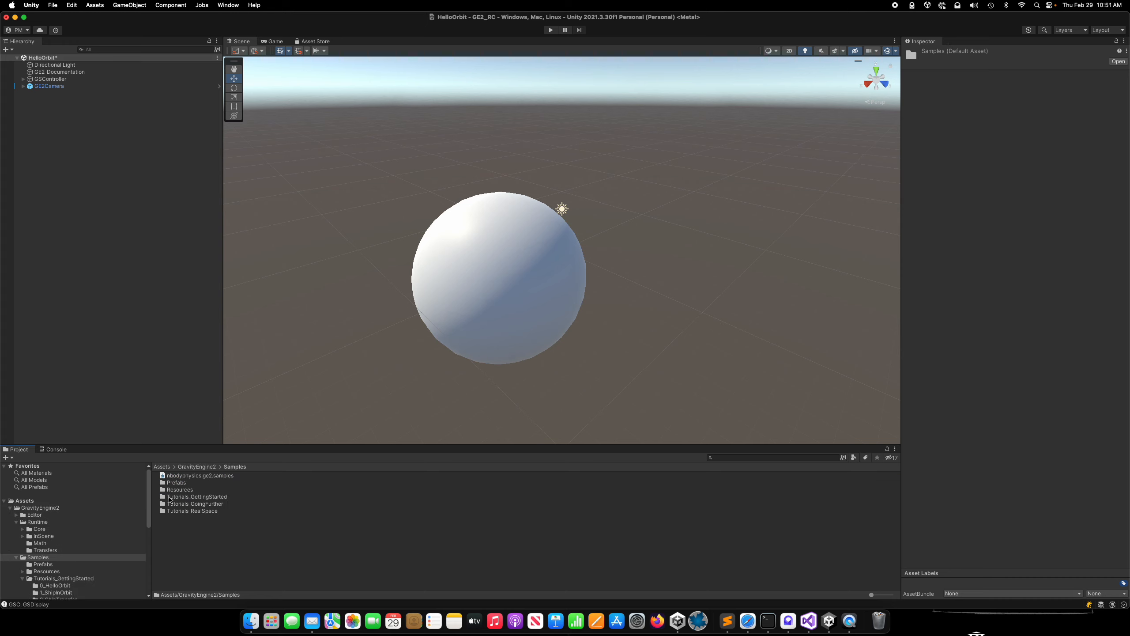
double_click(190, 497)
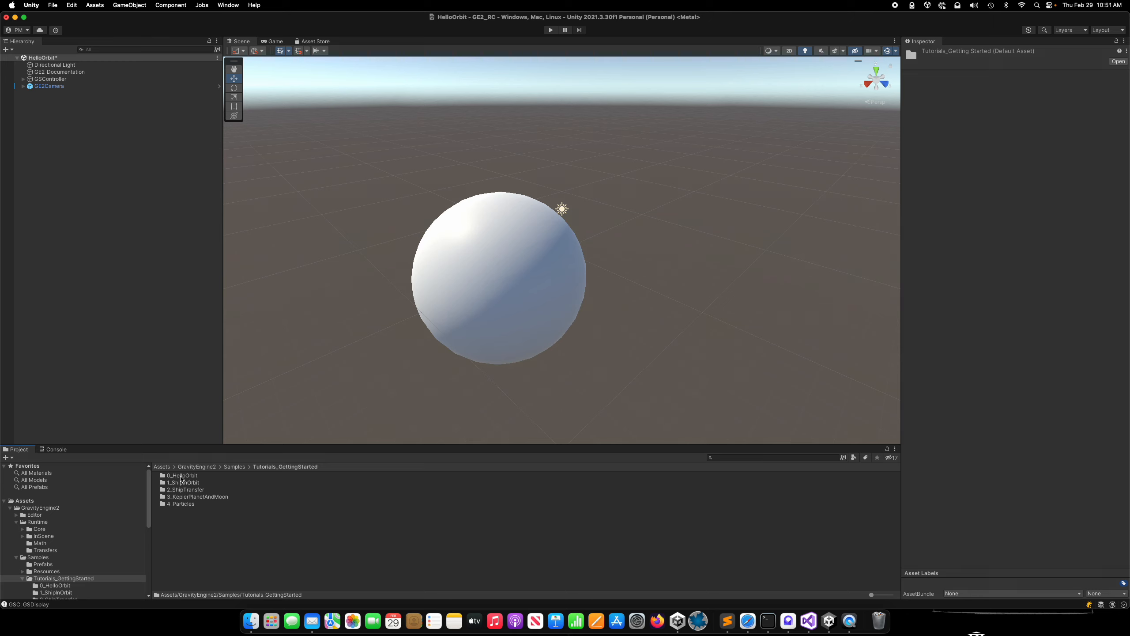
double_click(182, 476)
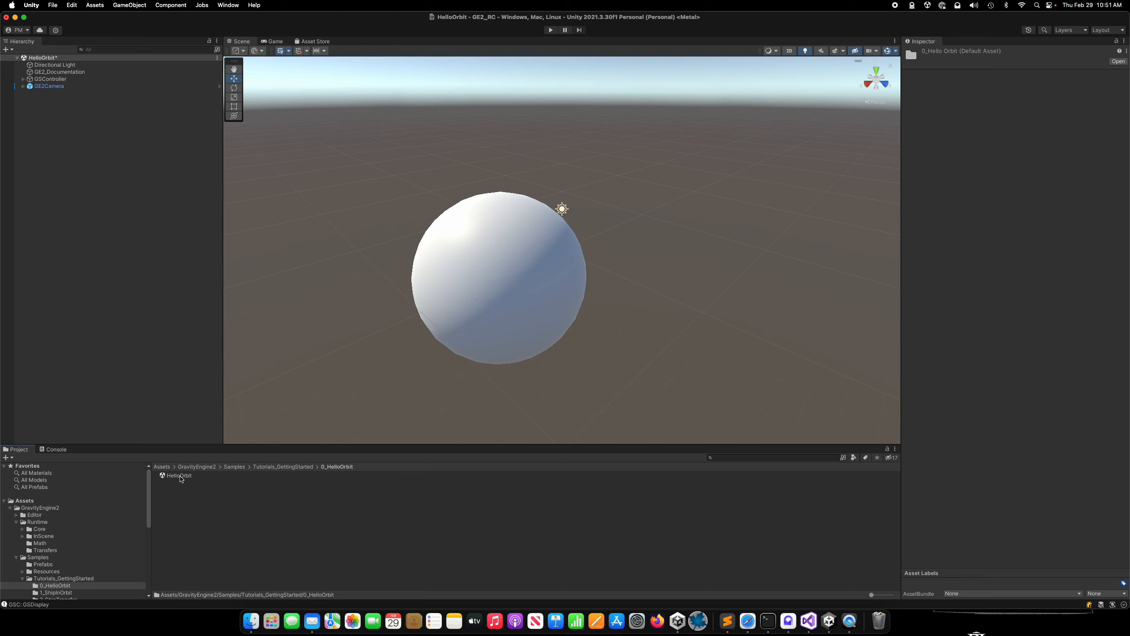
double_click(180, 476)
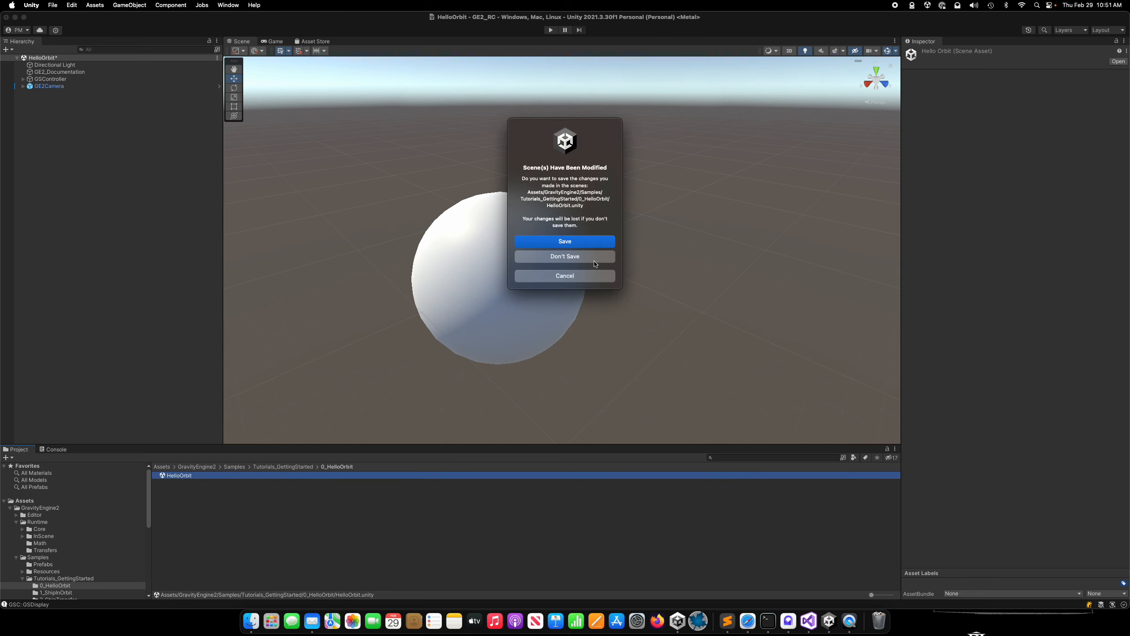
click(579, 257)
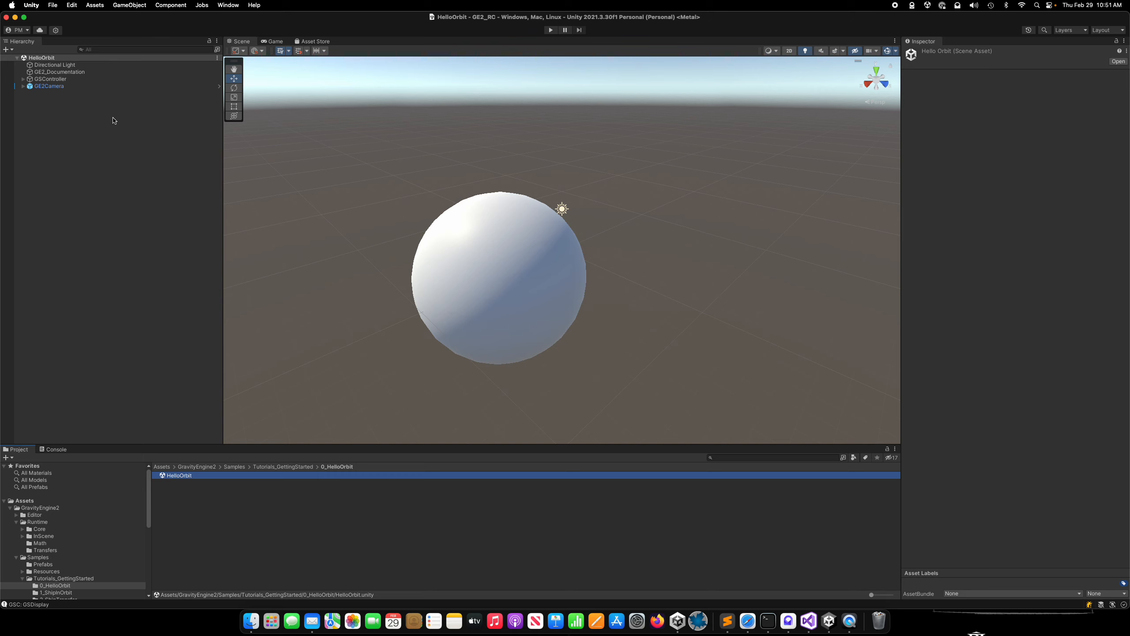
Expand the GSController hierarchy and examine the component settings of GSController, GSDisplay and Planet.
click(23, 79)
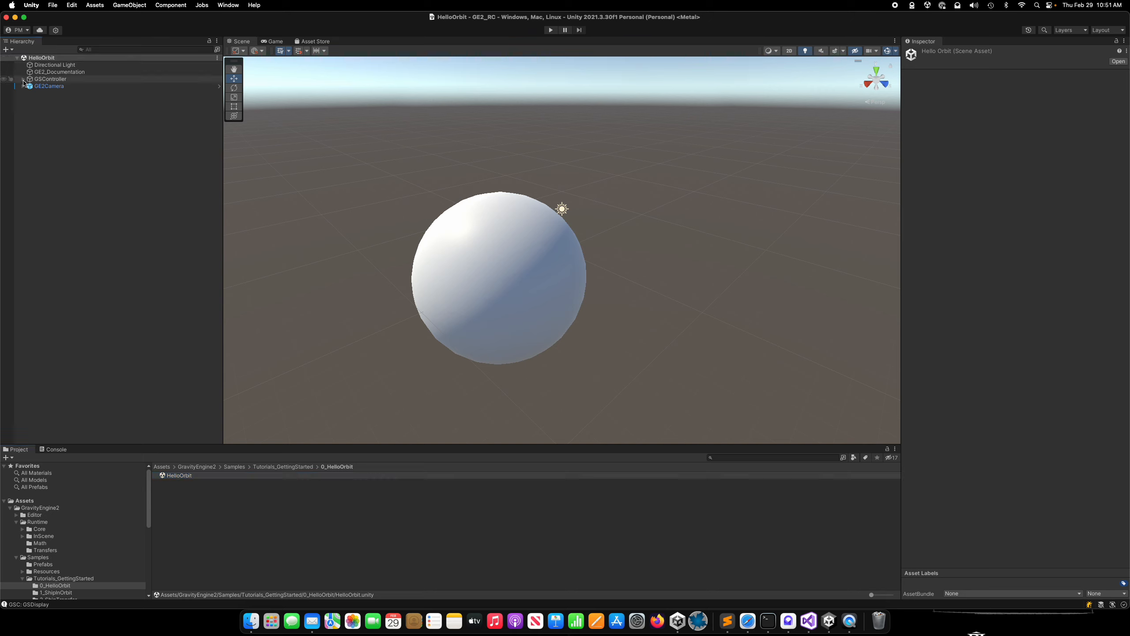
click(32, 88)
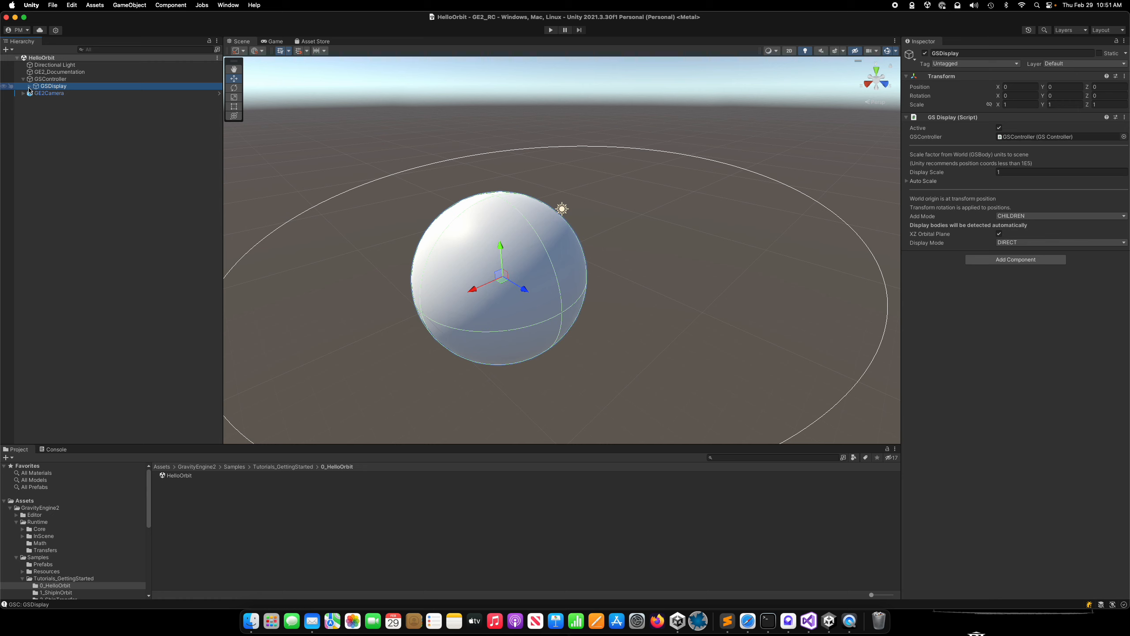
click(30, 87)
click(36, 93)
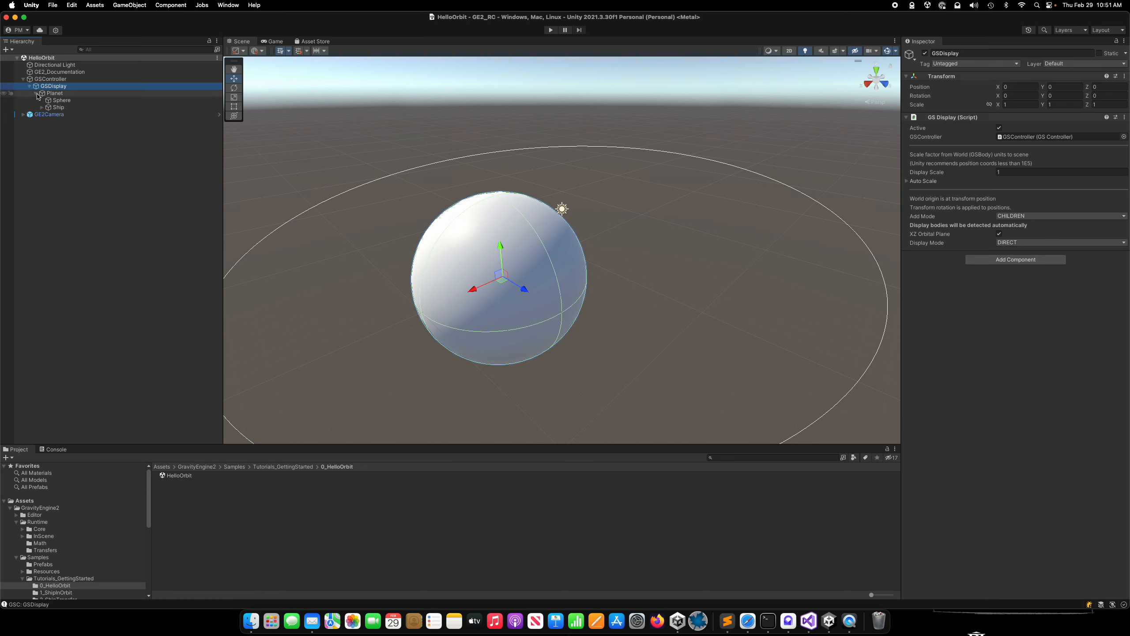
click(55, 80)
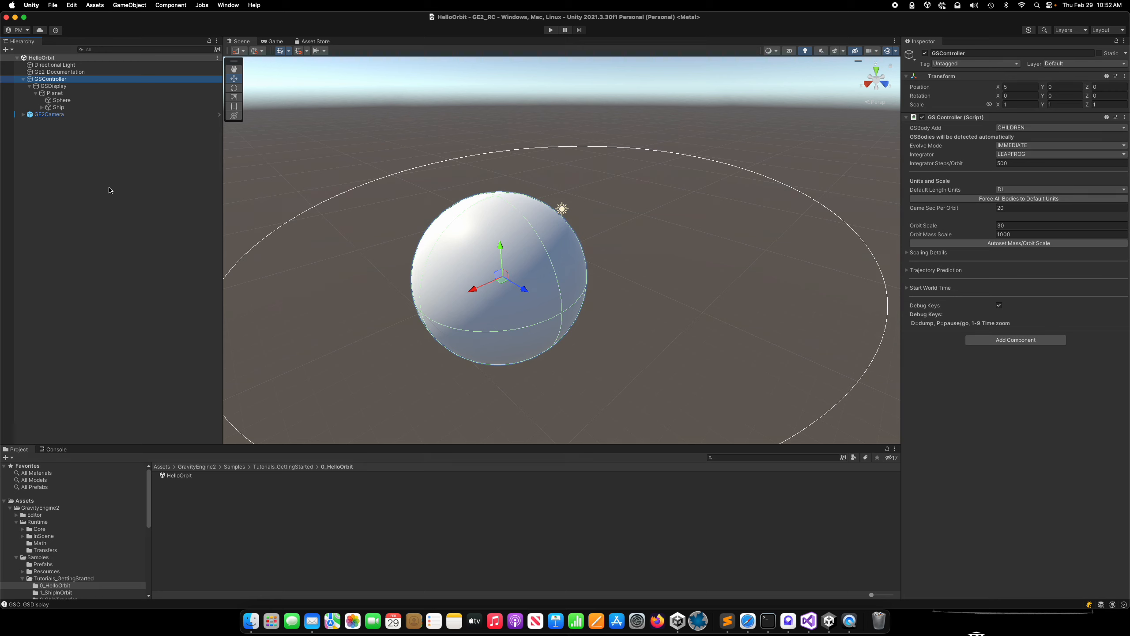
click(56, 87)
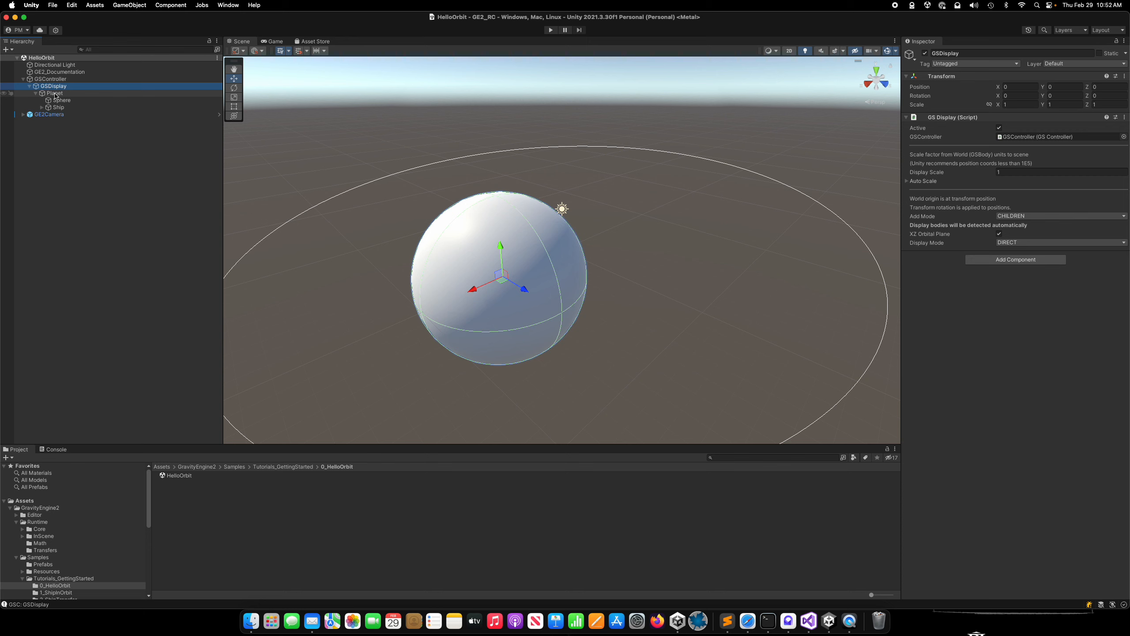
click(55, 94)
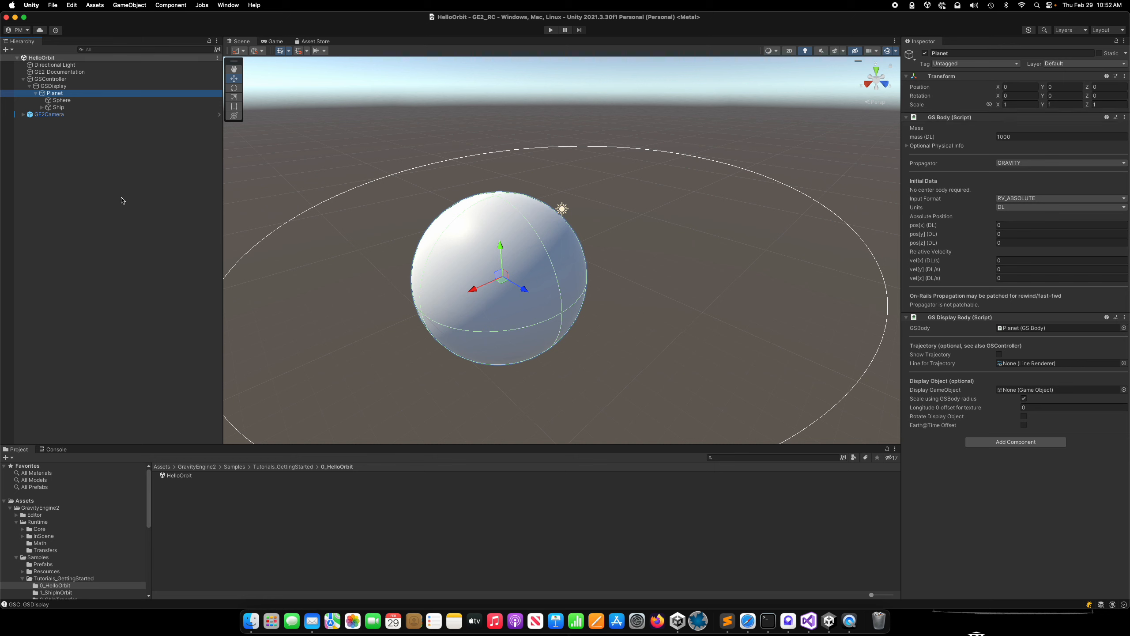
Examine the Ship's orbit in the scene and its components, and collapse its Line Renderer settings.
click(58, 108)
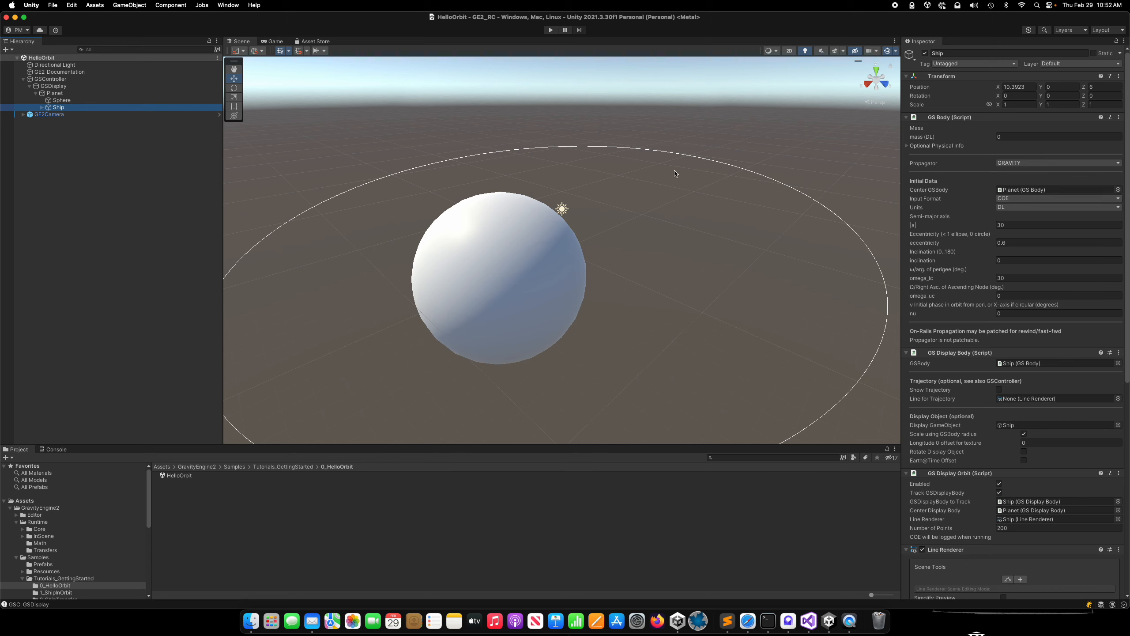
scroll(677, 208, down, 5)
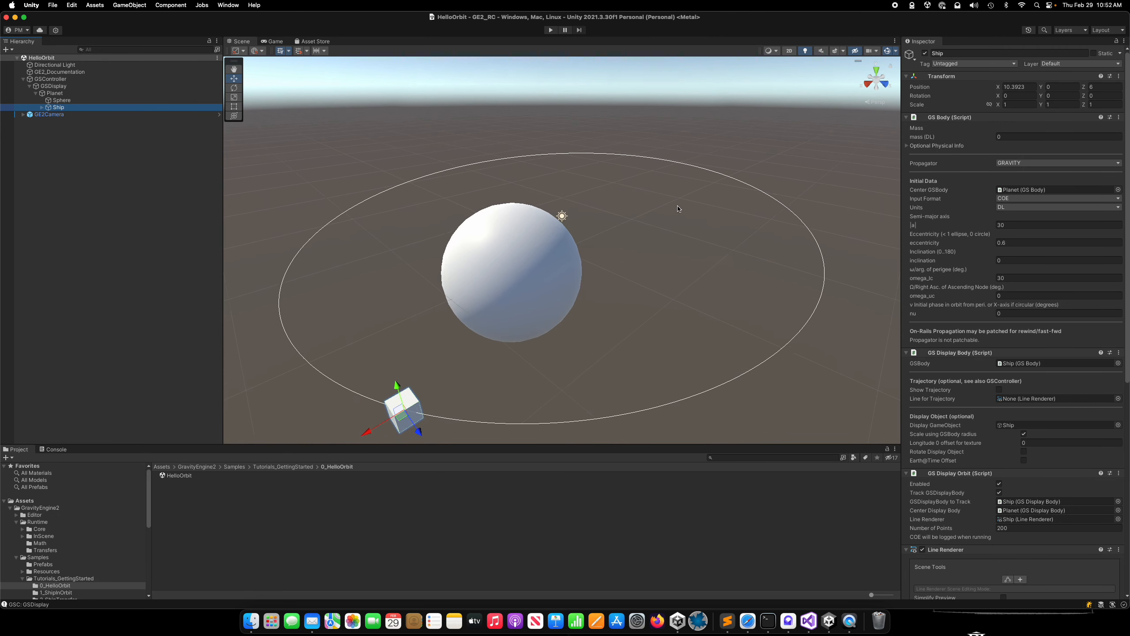
scroll(678, 209, down, 2)
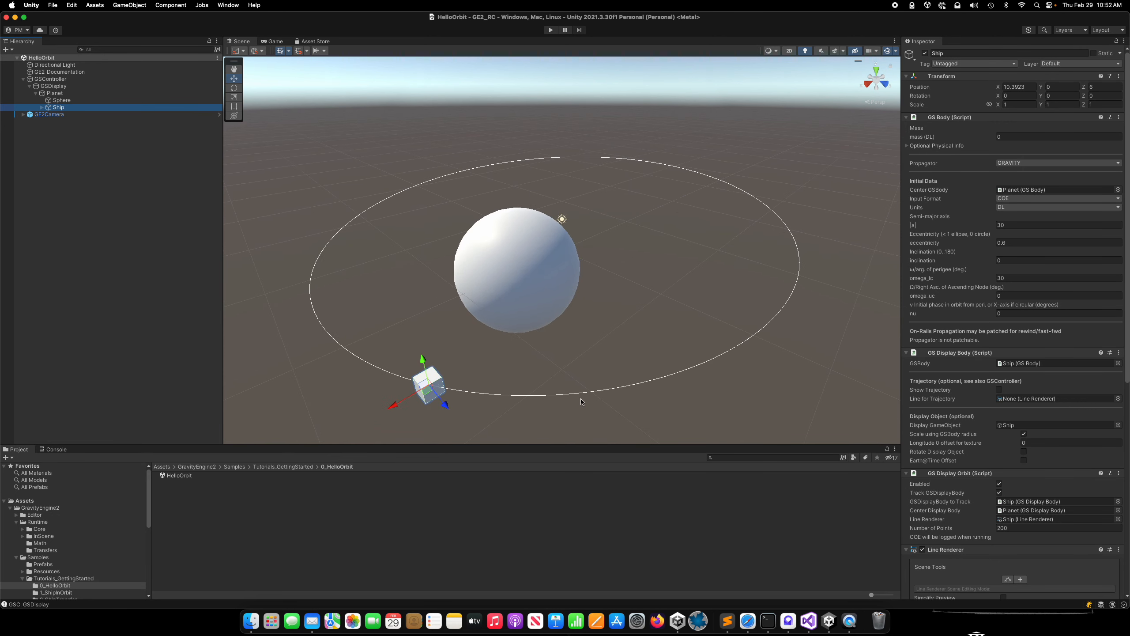
scroll(984, 404, down, 12)
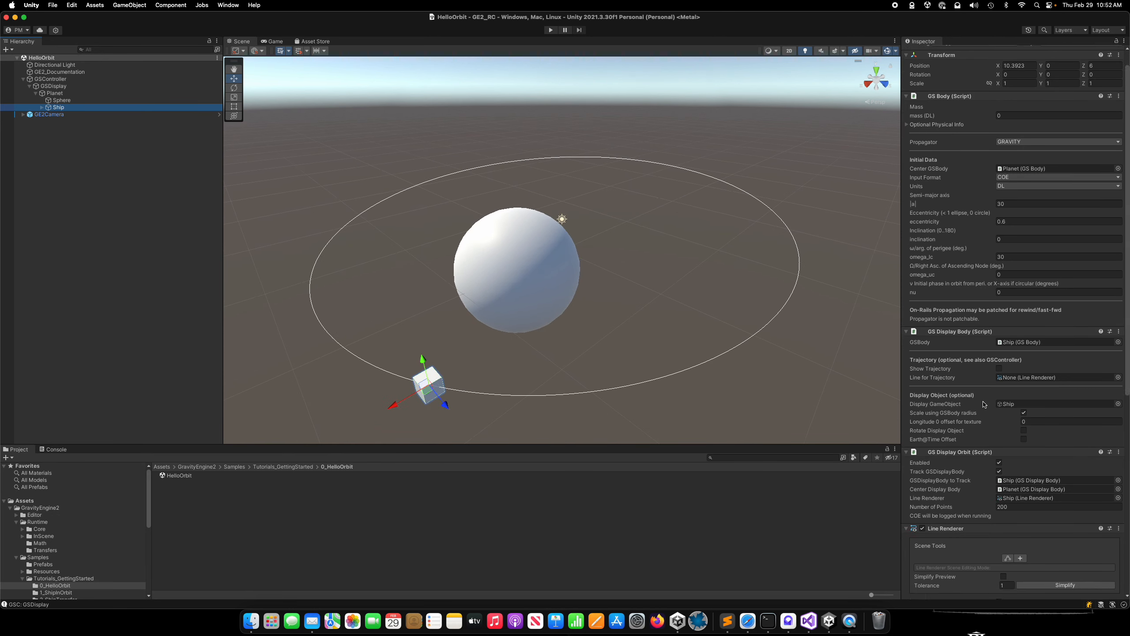
scroll(984, 405, down, 1)
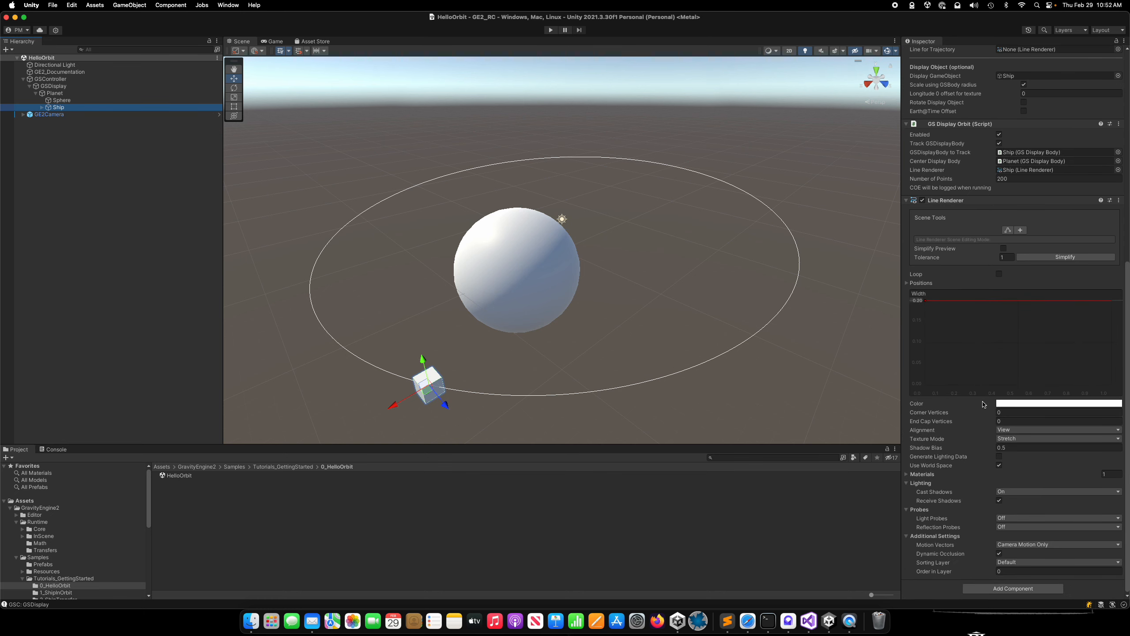
click(907, 201)
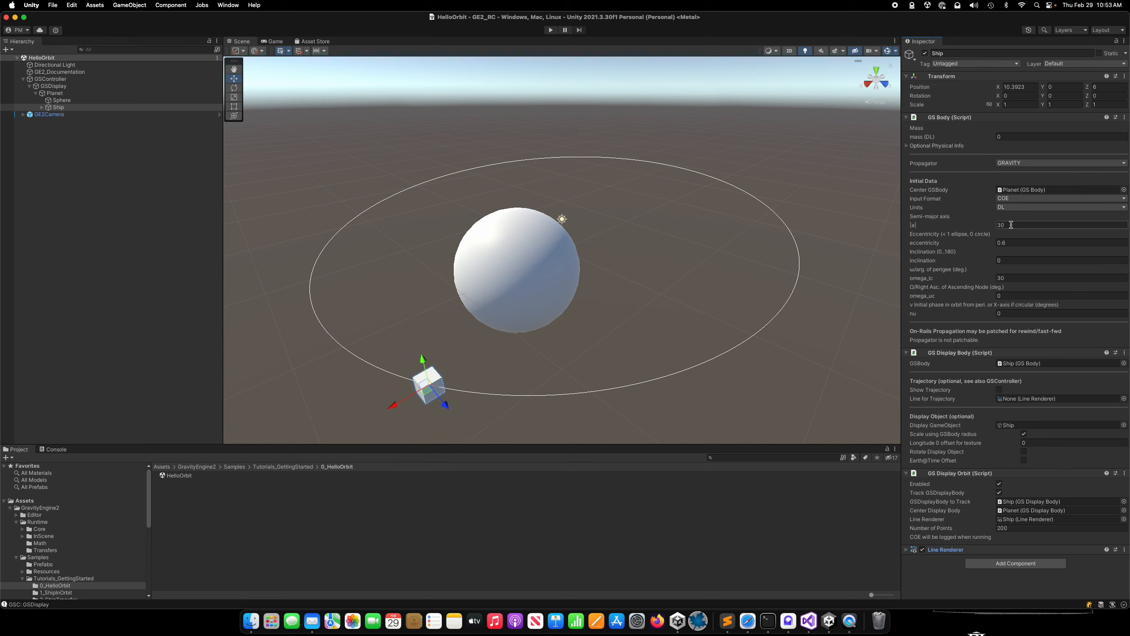
Try an eccentricity of 0.3 for the Ship's orbit, and restore it to 0.6.
click(1013, 242)
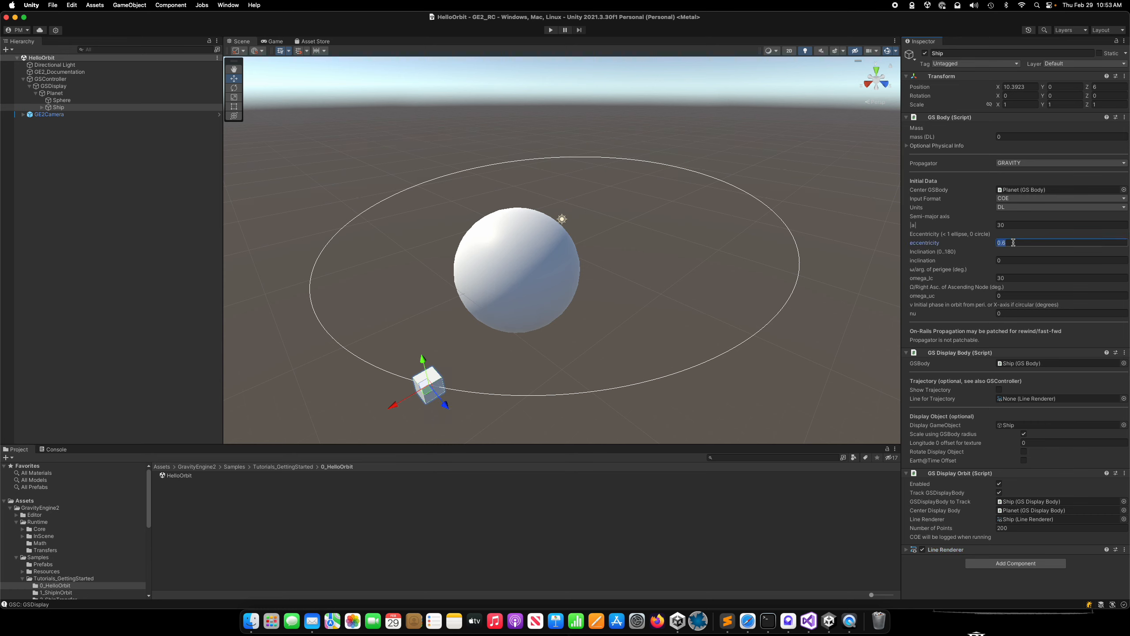
key(BackSpace)
text(.3)
key(Return)
click(1013, 243)
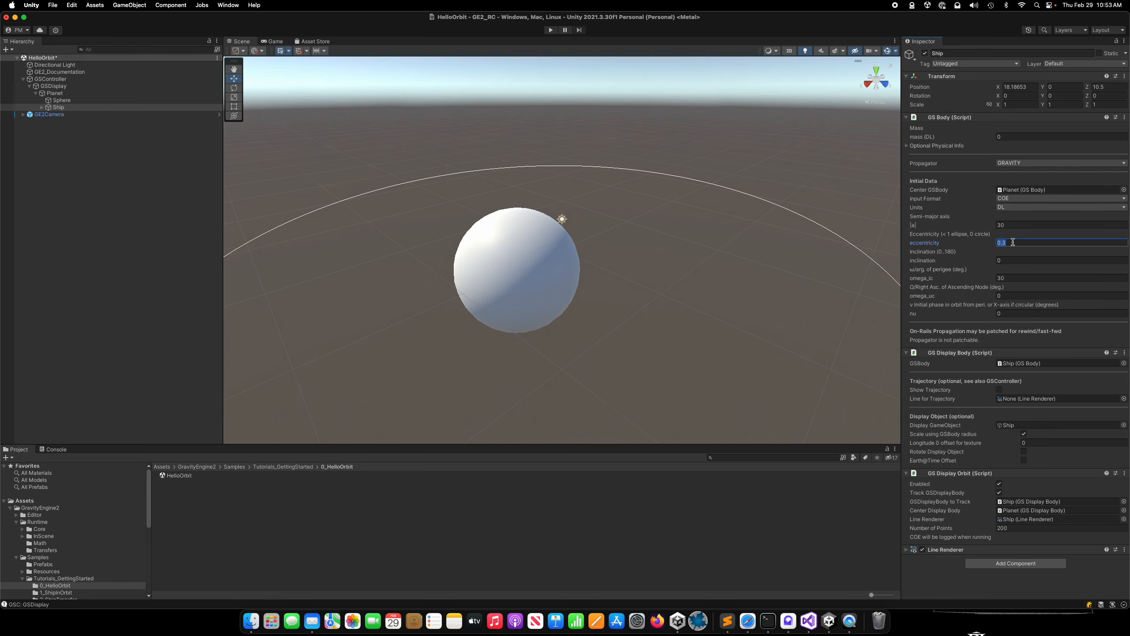
text(.6)
key(Return)
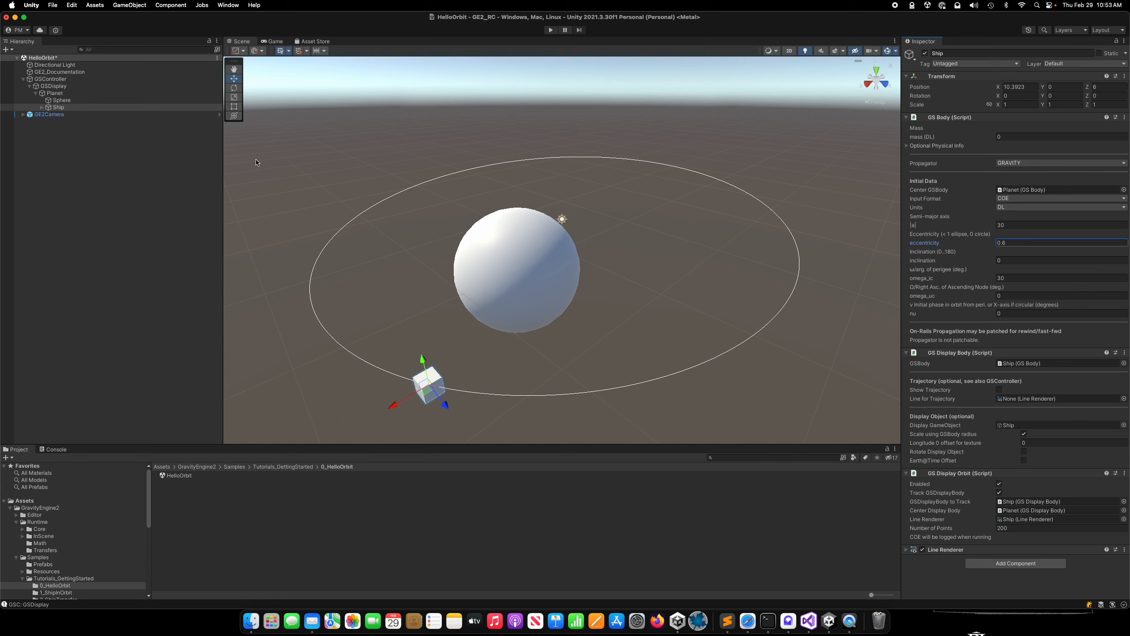
Run the scene and, with GE2Camera selected, rotate the game camera vertically and horizontally around the orbit.
click(551, 30)
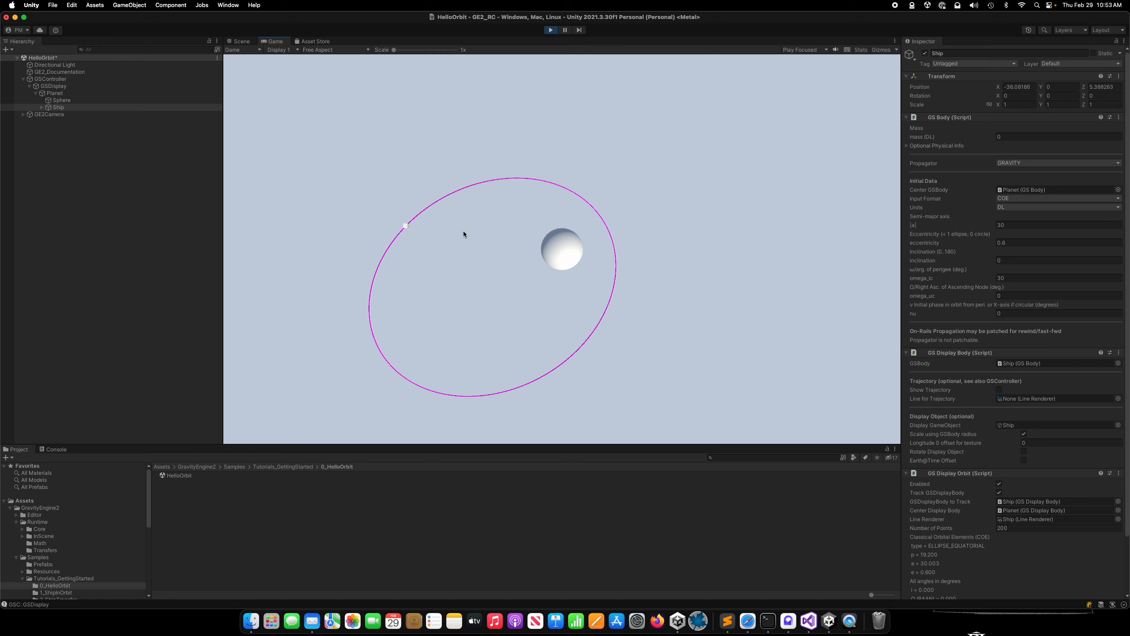
click(51, 114)
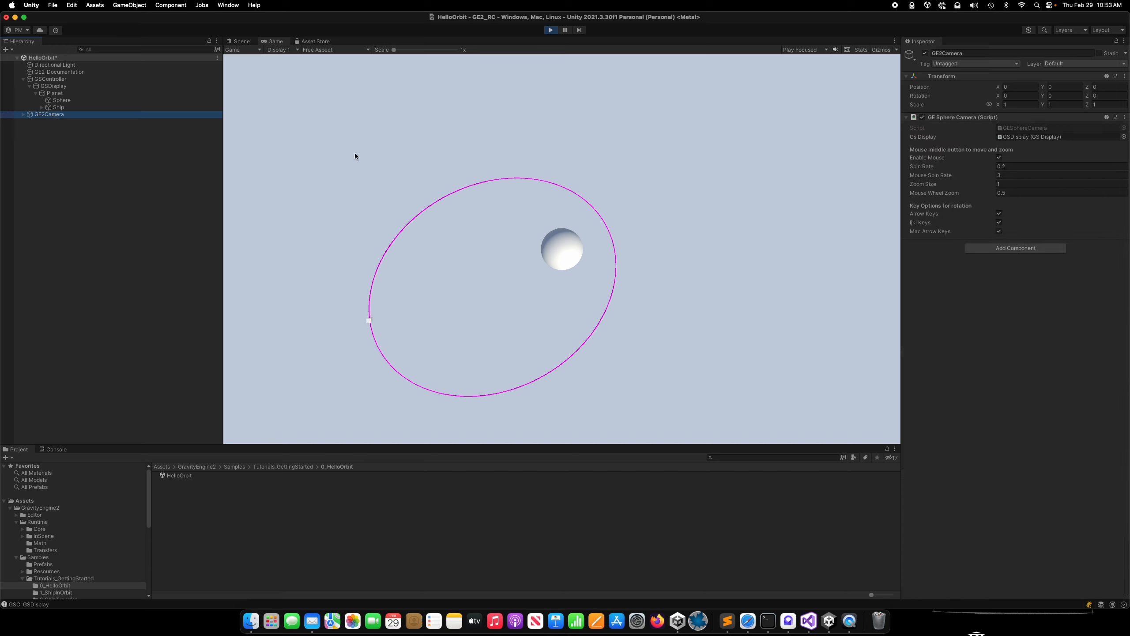
click(739, 169)
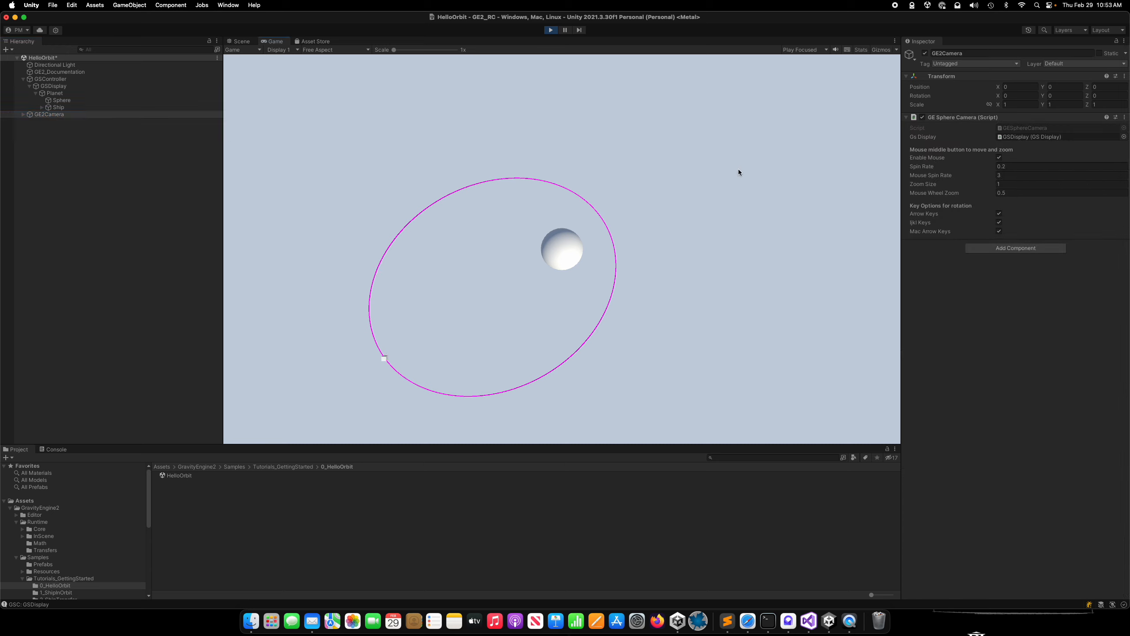
key(Up)
key(Up)
key(Down)
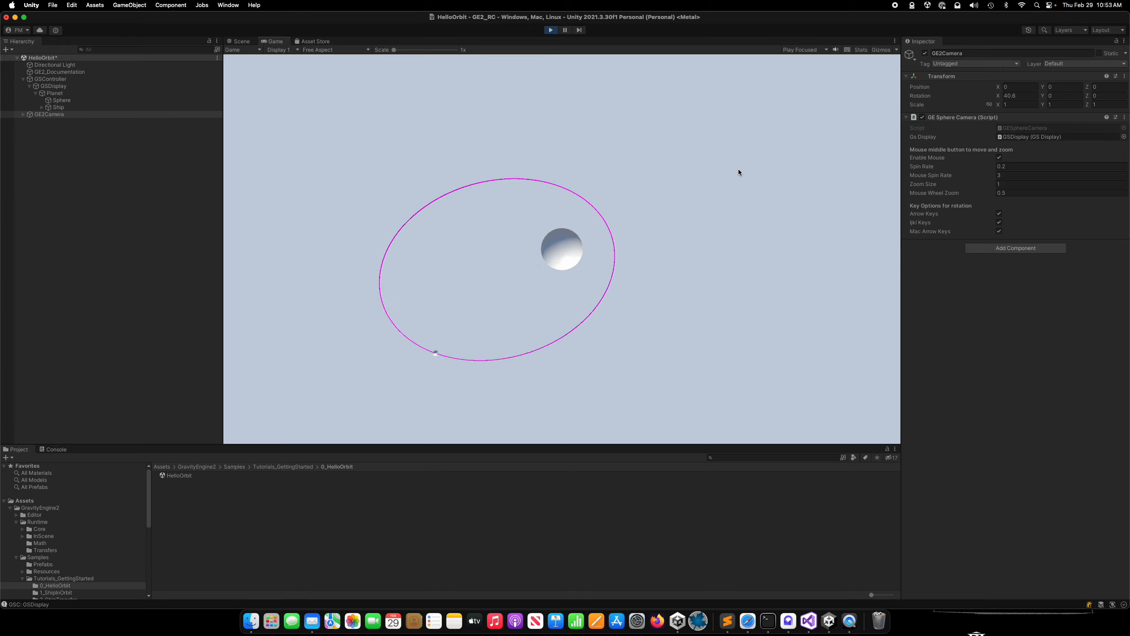
key(Right)
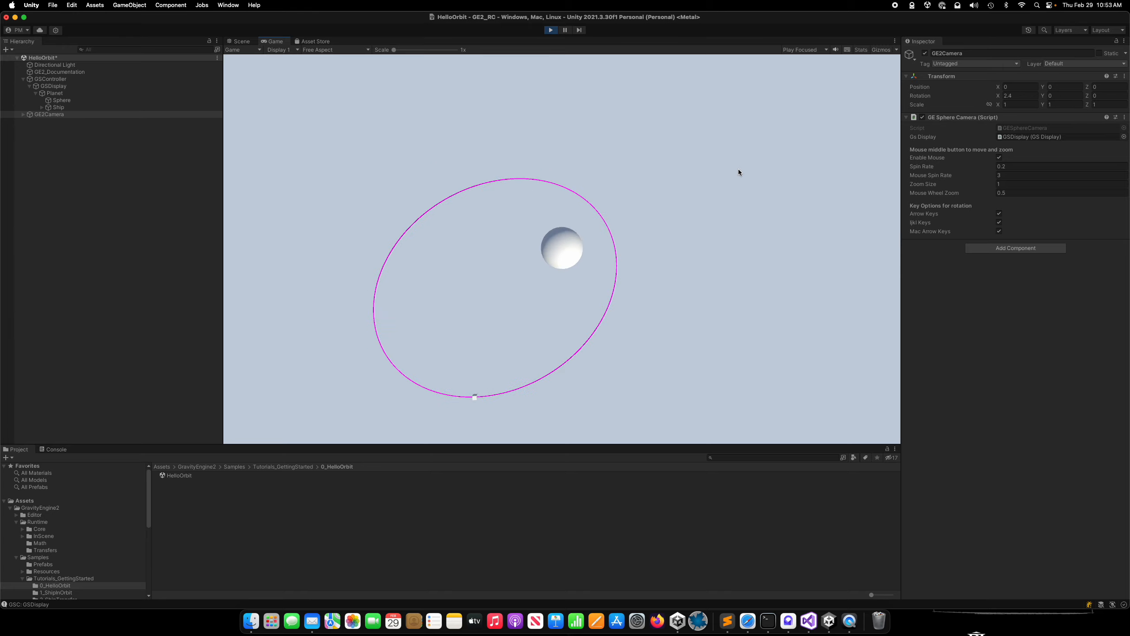
Zoom the running game camera out and in on the orbit, and stop play mode.
scroll(738, 169, down, 5)
scroll(738, 170, up, 8)
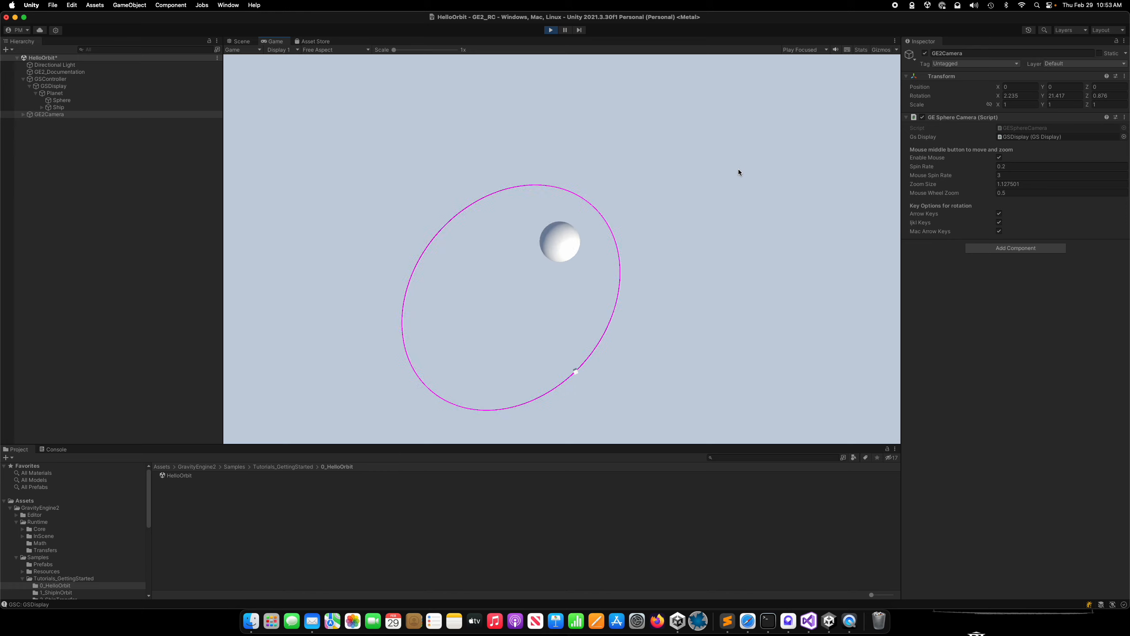
scroll(738, 169, down, 1)
scroll(739, 172, down, 2)
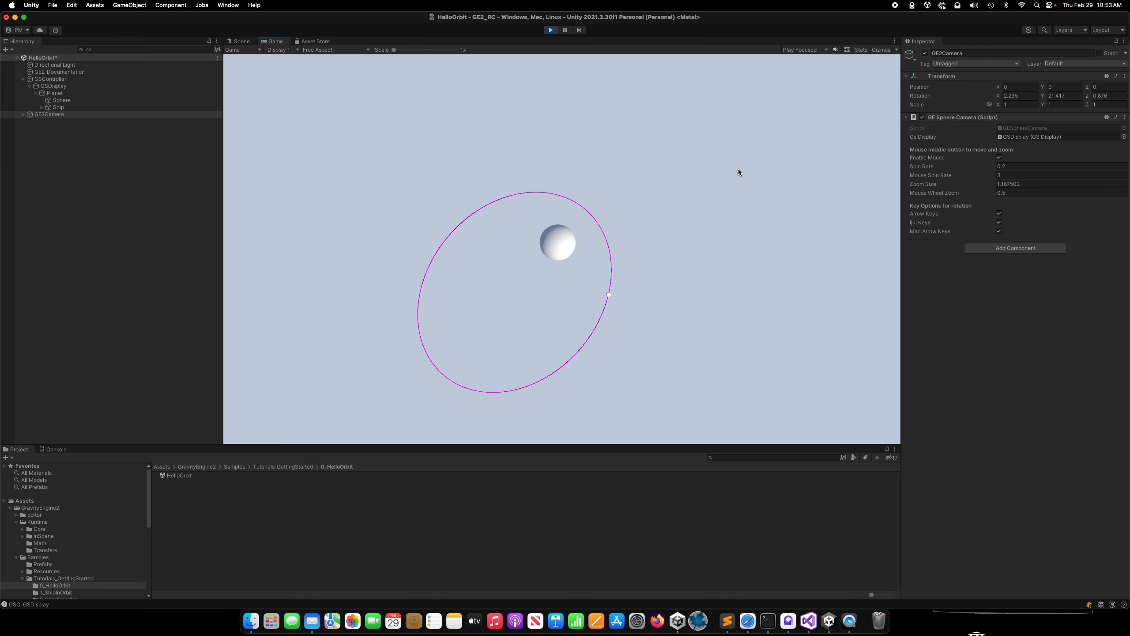
scroll(738, 172, down, 2)
scroll(738, 172, up, 2)
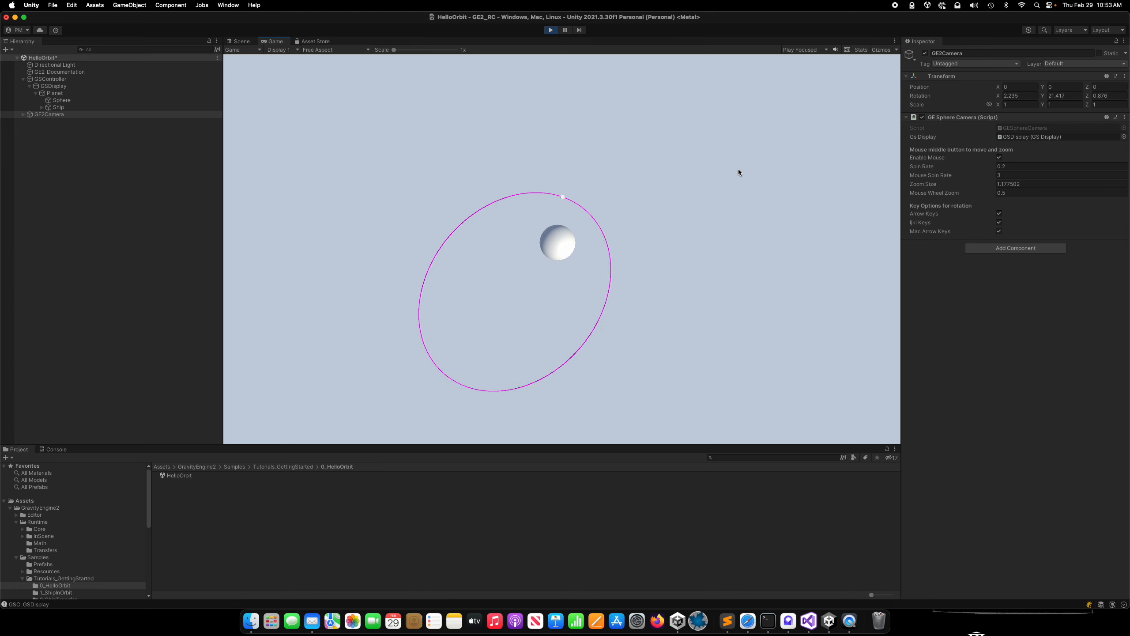
click(551, 30)
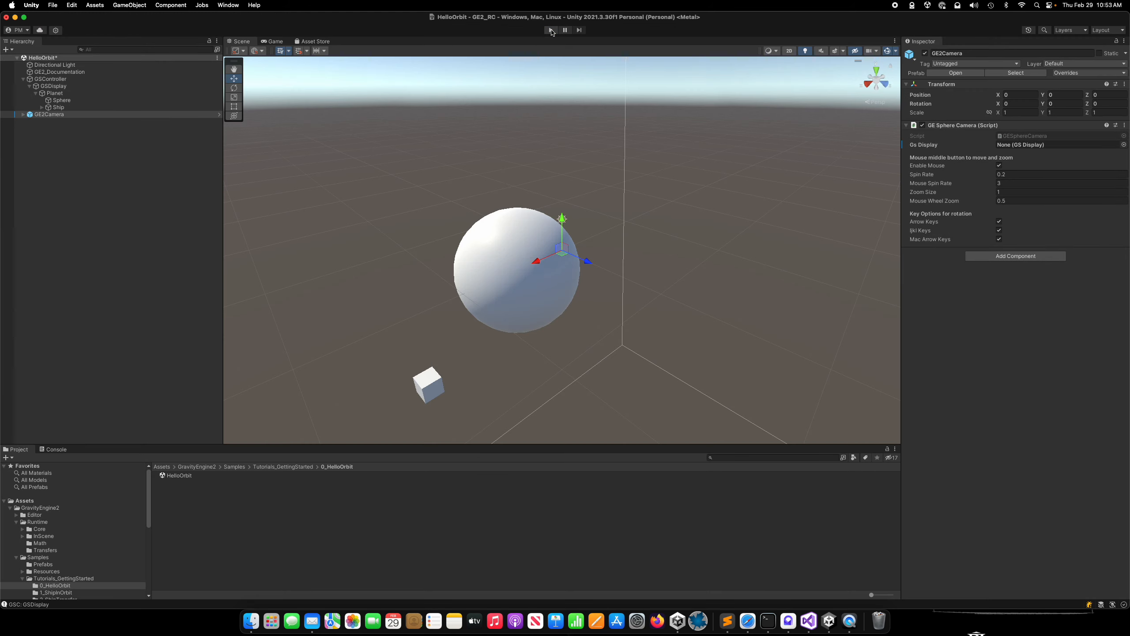
Show the GE2_Documentation object's settings and highlight its Scene Info text.
click(64, 73)
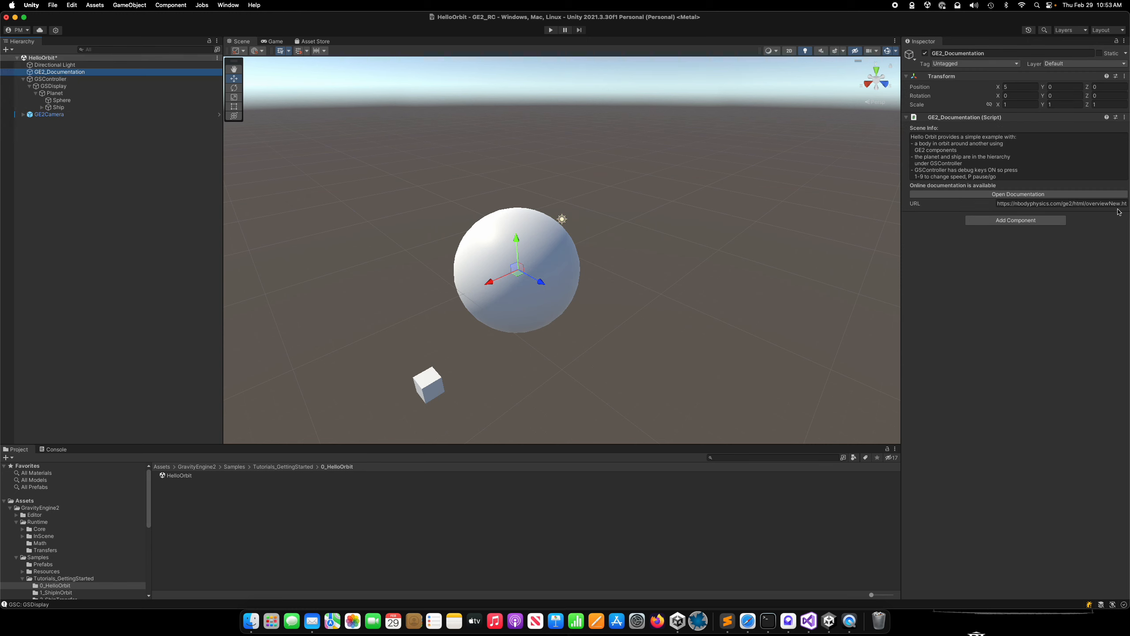
click(912, 137)
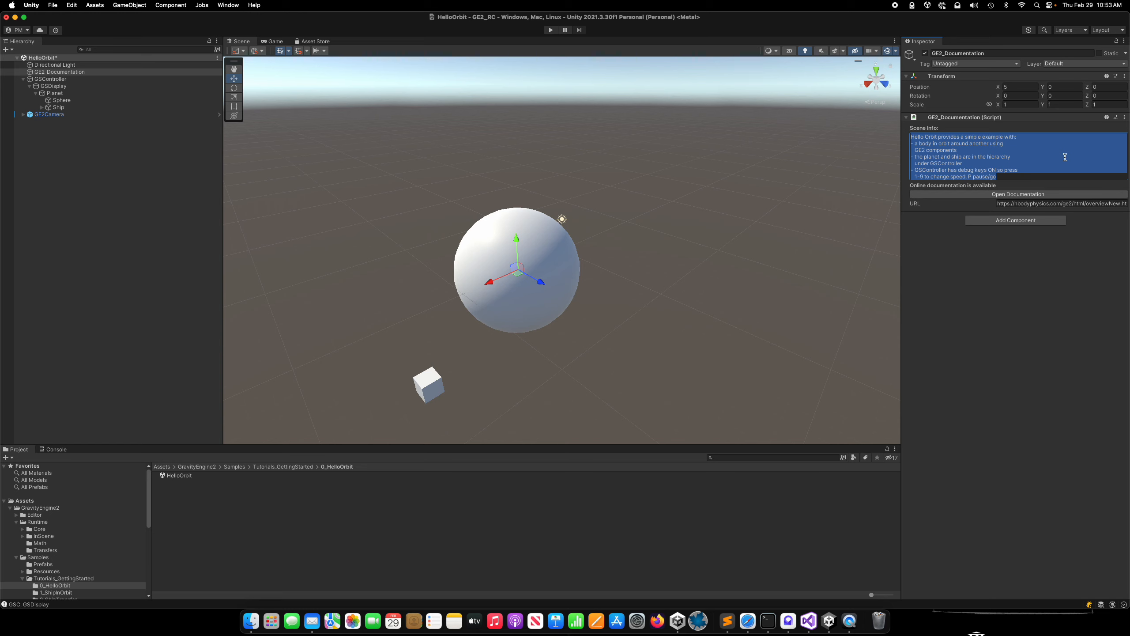
Open the online documentation from GE2_Documentation and read through the "Hello Orbit" and "How is that Working?" sections.
click(1009, 321)
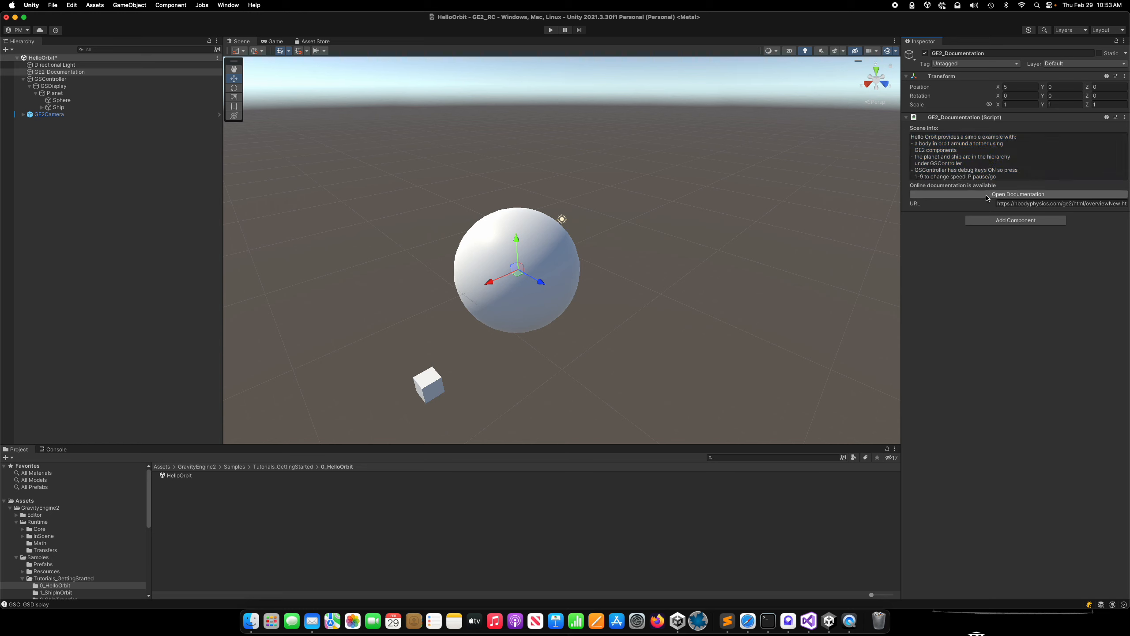
click(985, 194)
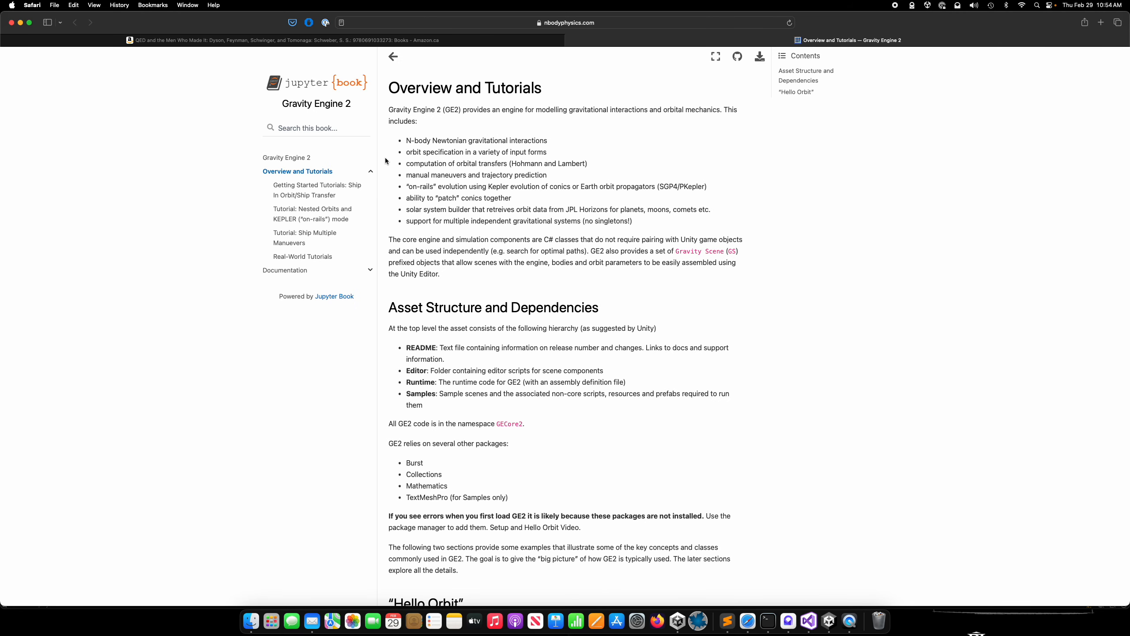
click(392, 58)
scroll(554, 228, down, 10)
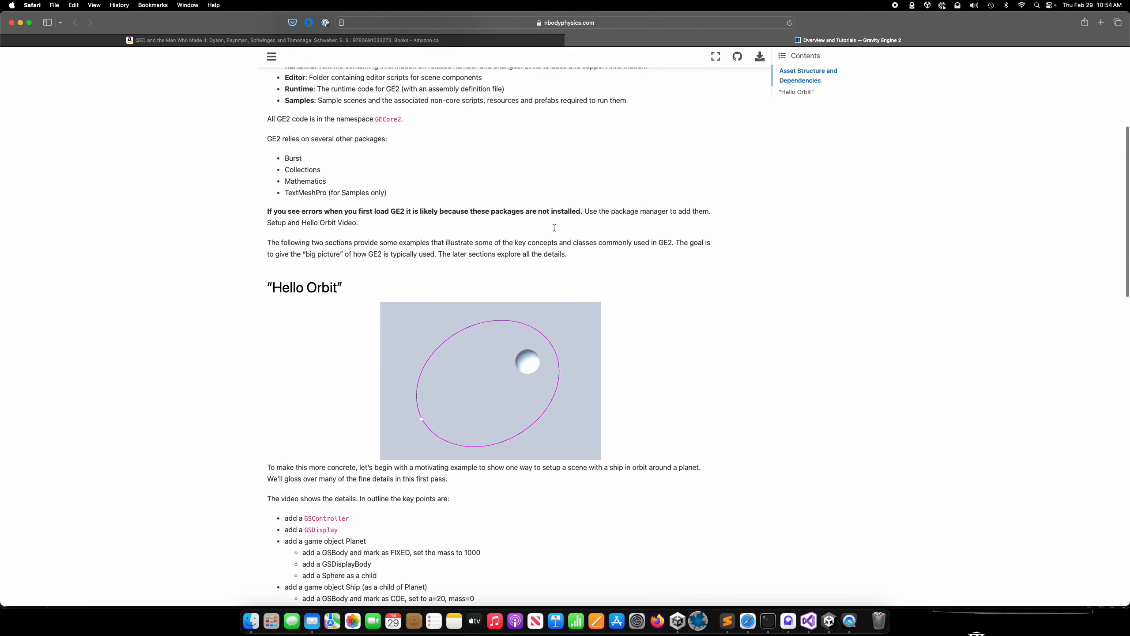
scroll(407, 297, down, 8)
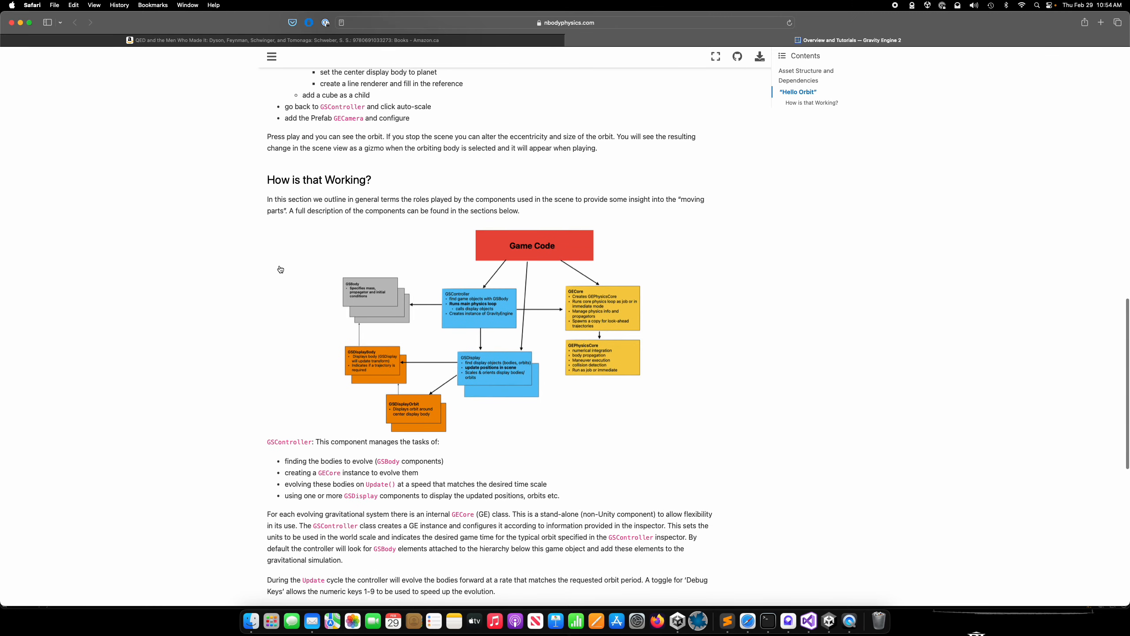
scroll(282, 269, down, 2)
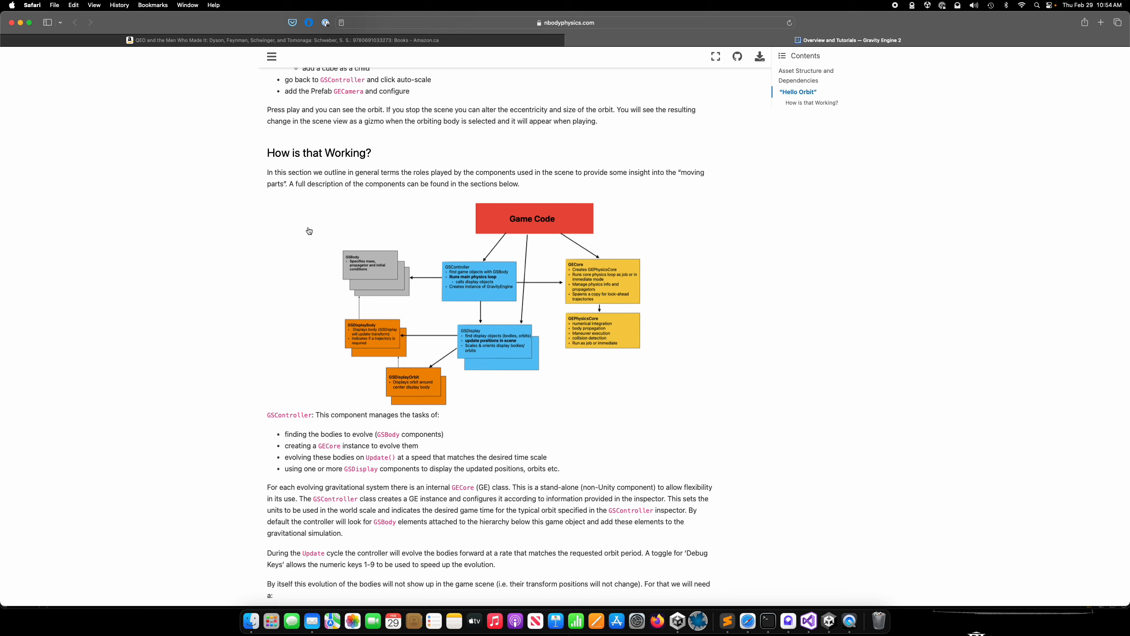
Switch back to Unity and create a new scene from the Basic (Built-in) template, discarding the changes to HelloOrbit.
click(830, 619)
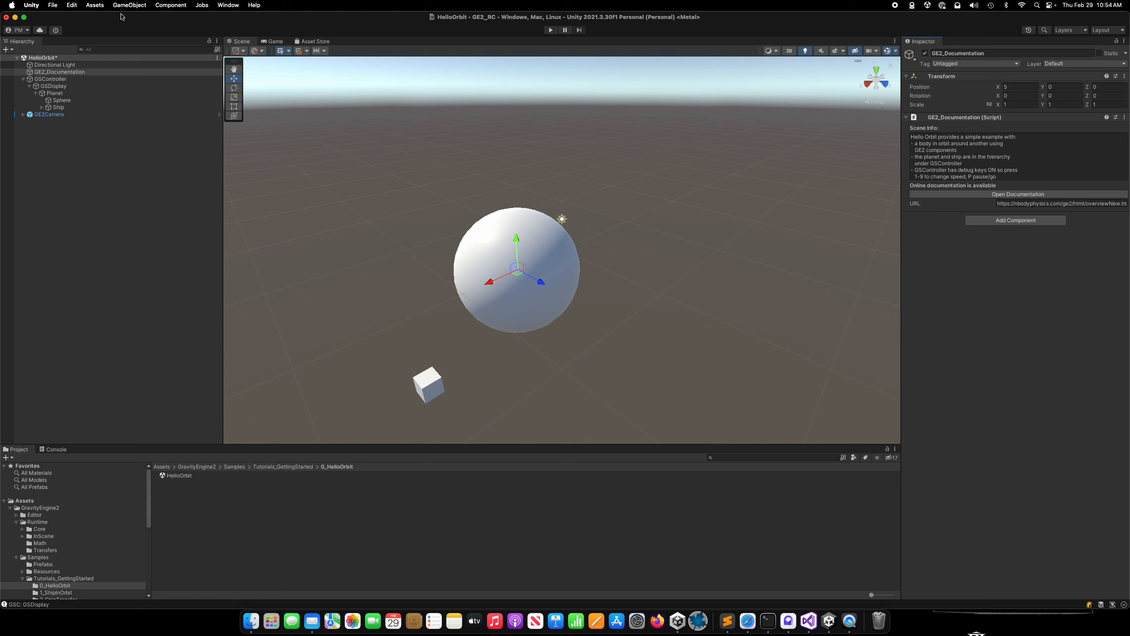
click(52, 5)
click(66, 24)
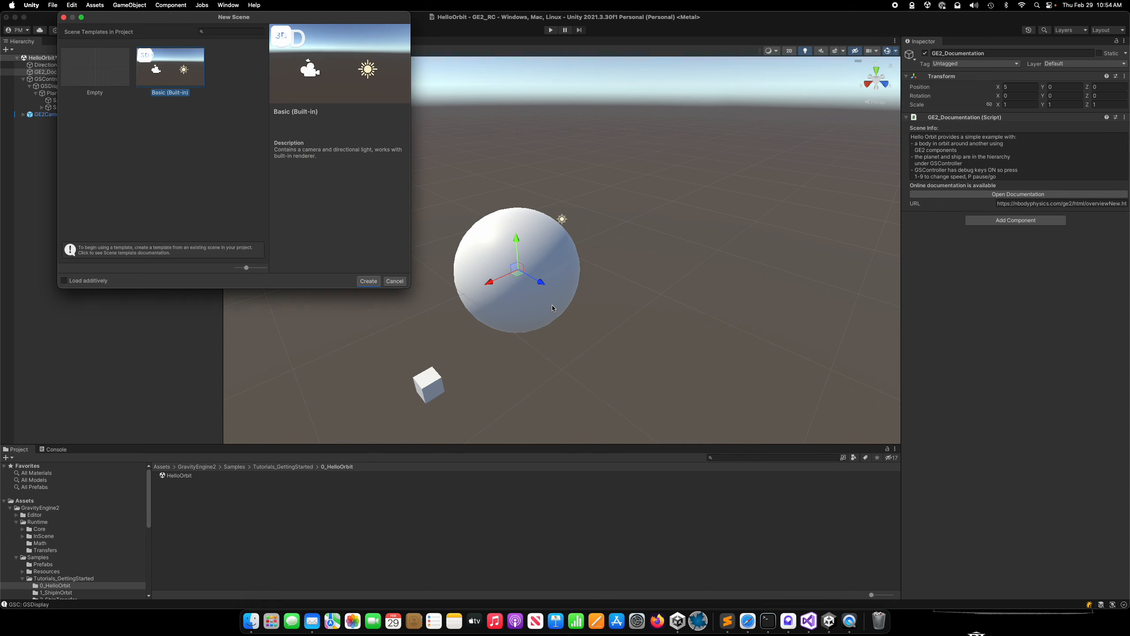
click(369, 281)
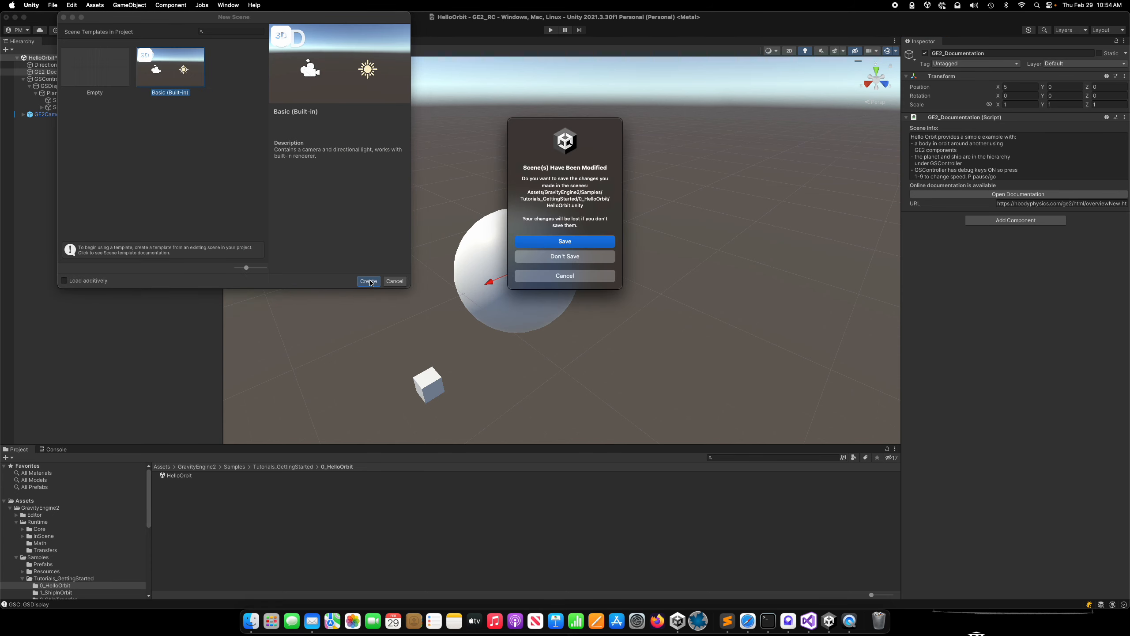
click(576, 256)
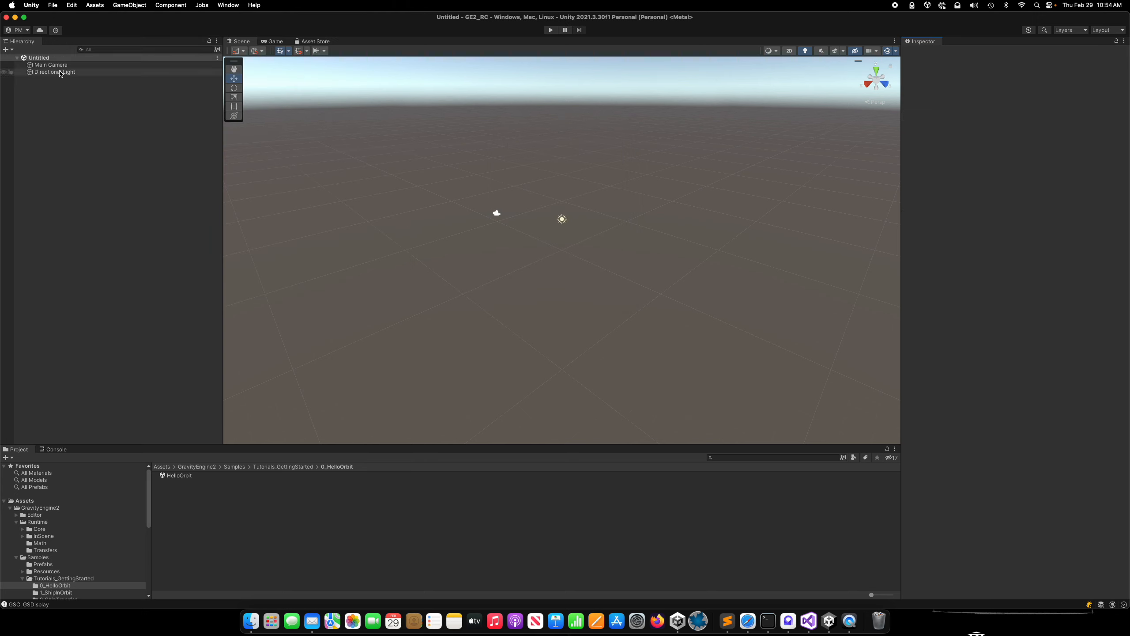
Add the GE2Camera prefab from the Samples Prefabs folder to the scene and delete the Main Camera.
scroll(114, 546, down, 3)
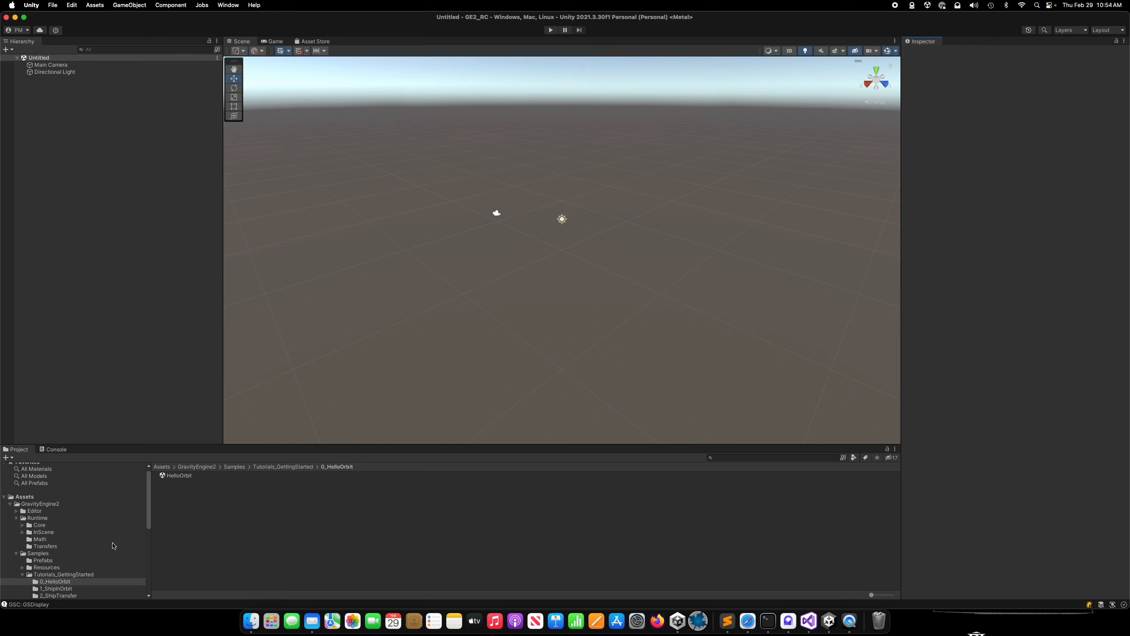
click(43, 530)
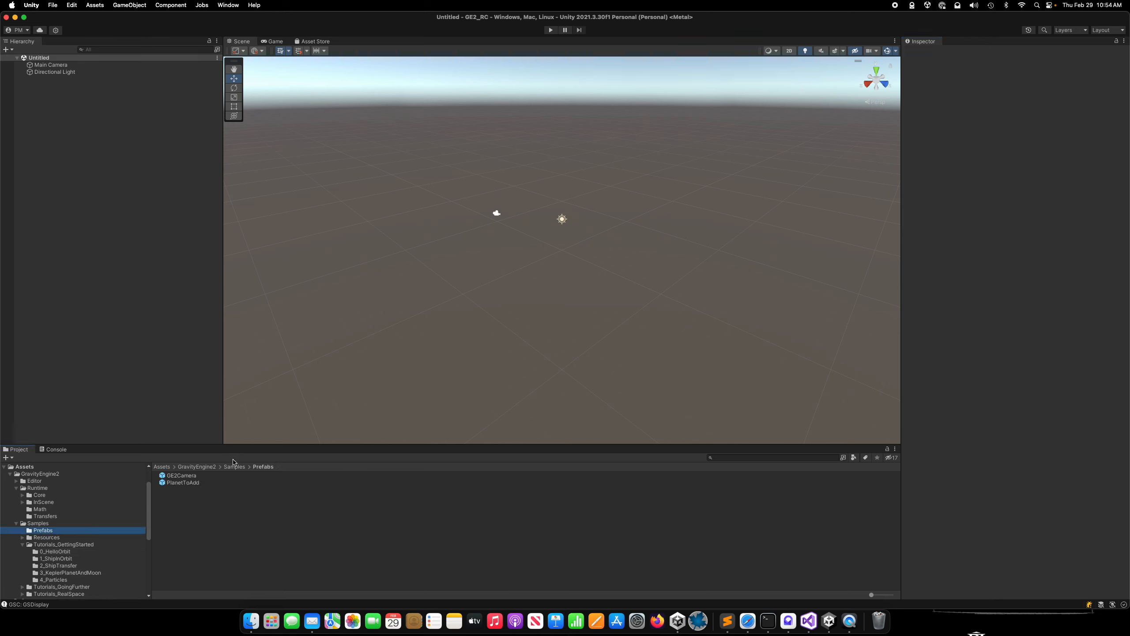
drag(182, 475, 101, 239)
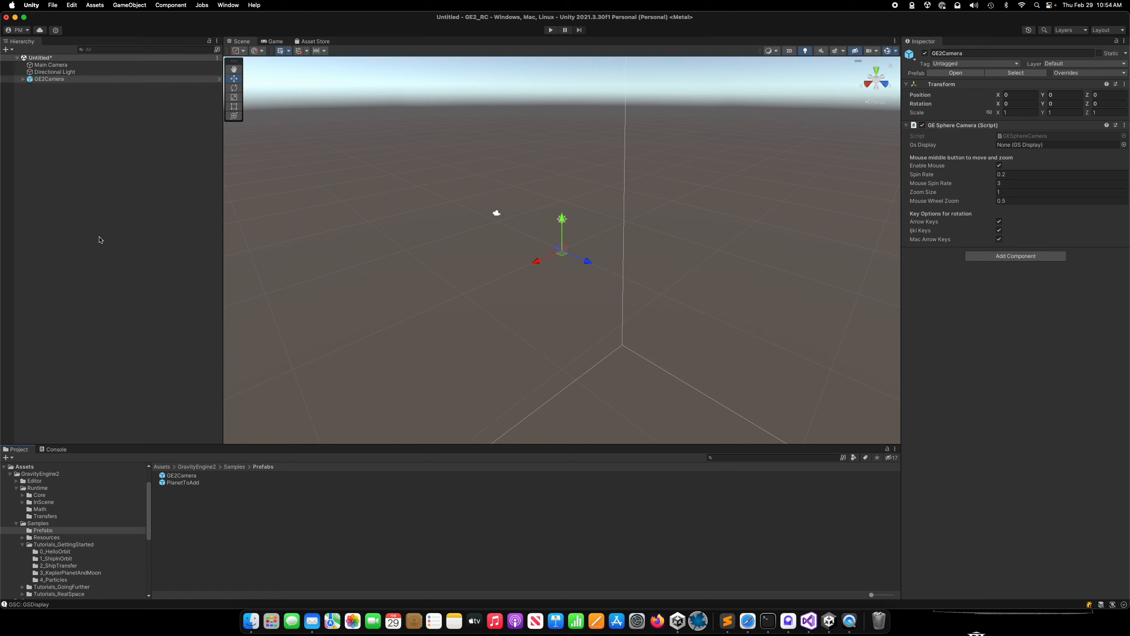
click(51, 66)
right_click(51, 68)
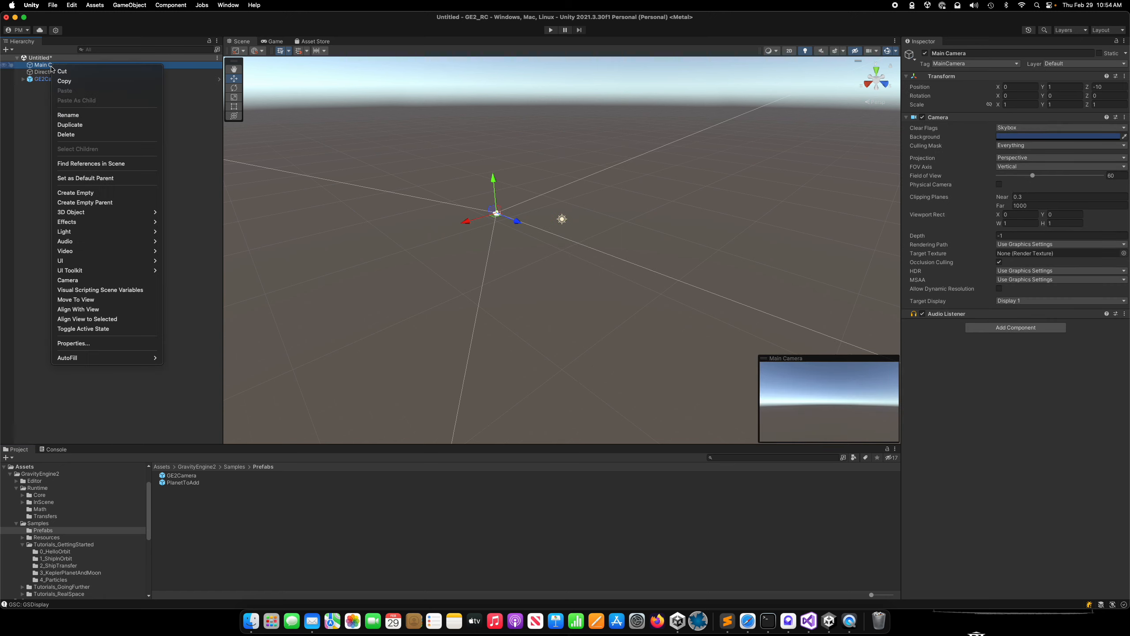
click(89, 138)
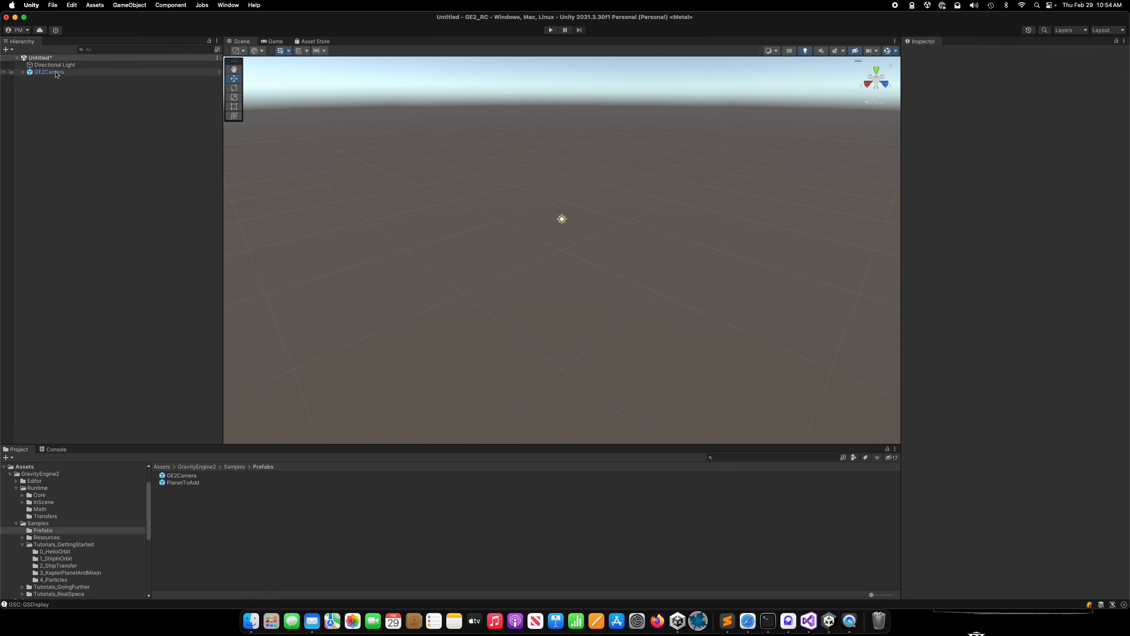
Create an empty game object named GSController and add the GS Controller component to it.
right_click(61, 126)
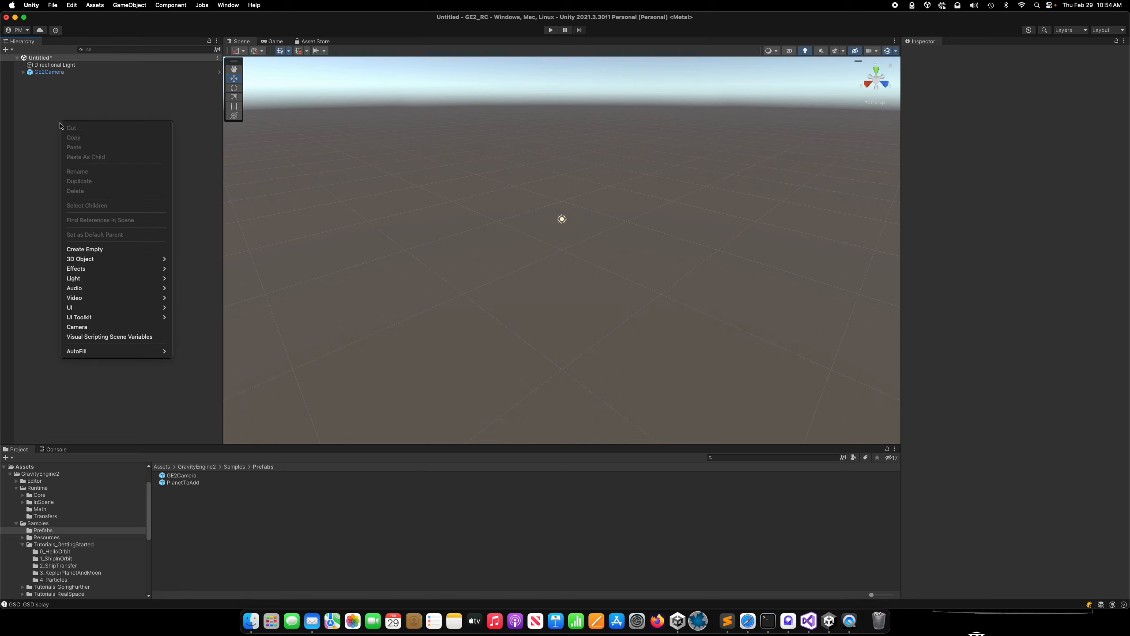
click(114, 250)
text(G)
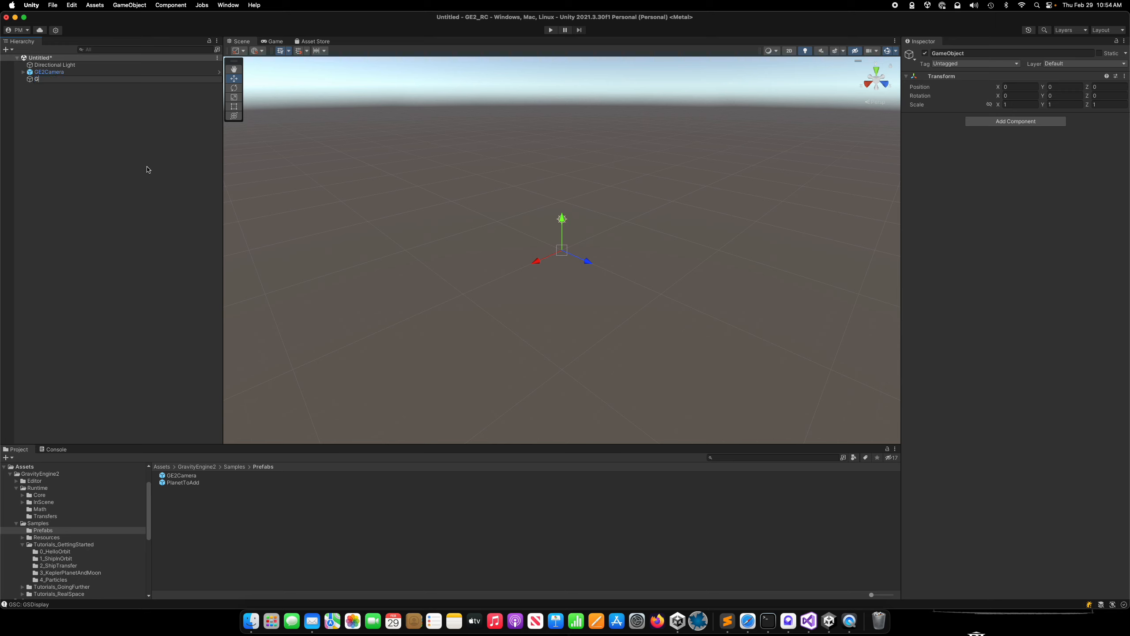
text(SController)
key(Return)
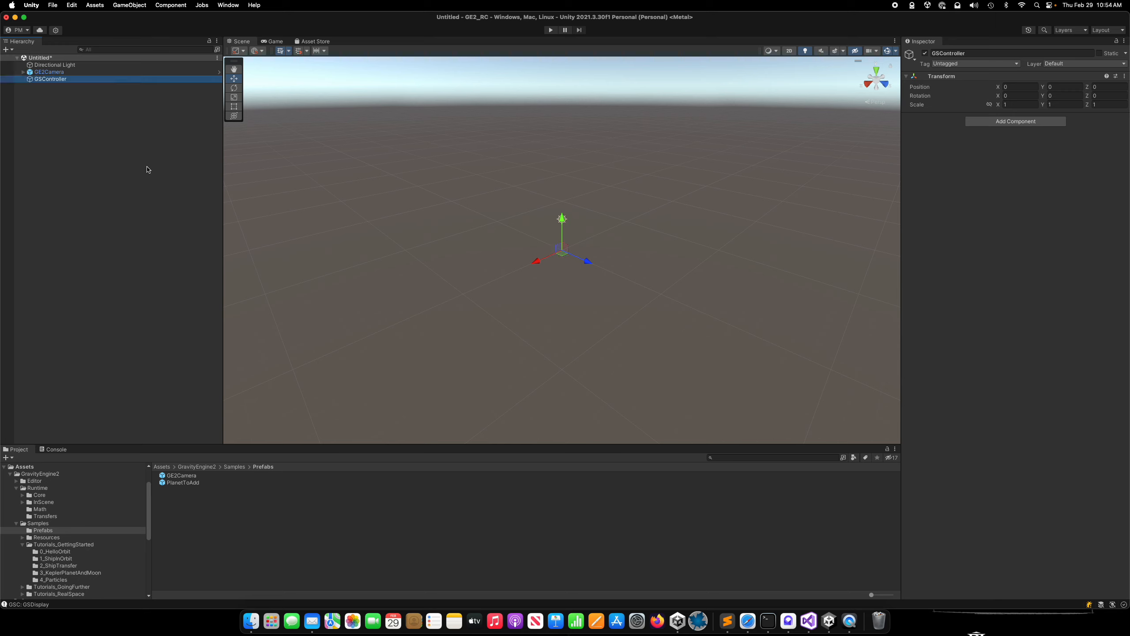
click(1010, 121)
text(gscont)
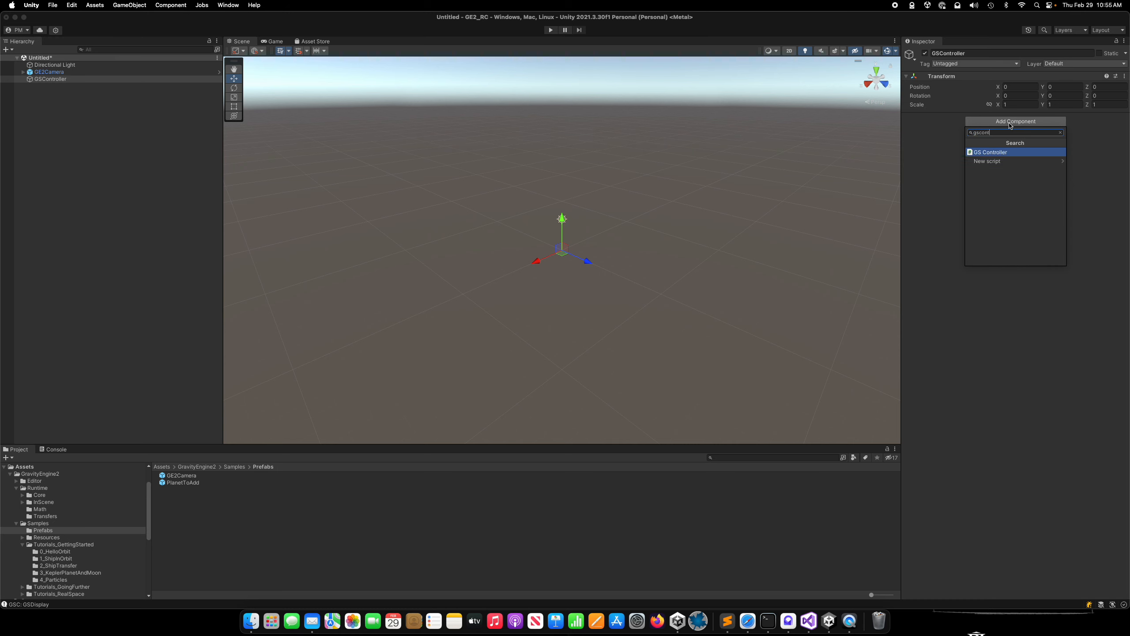
click(1000, 154)
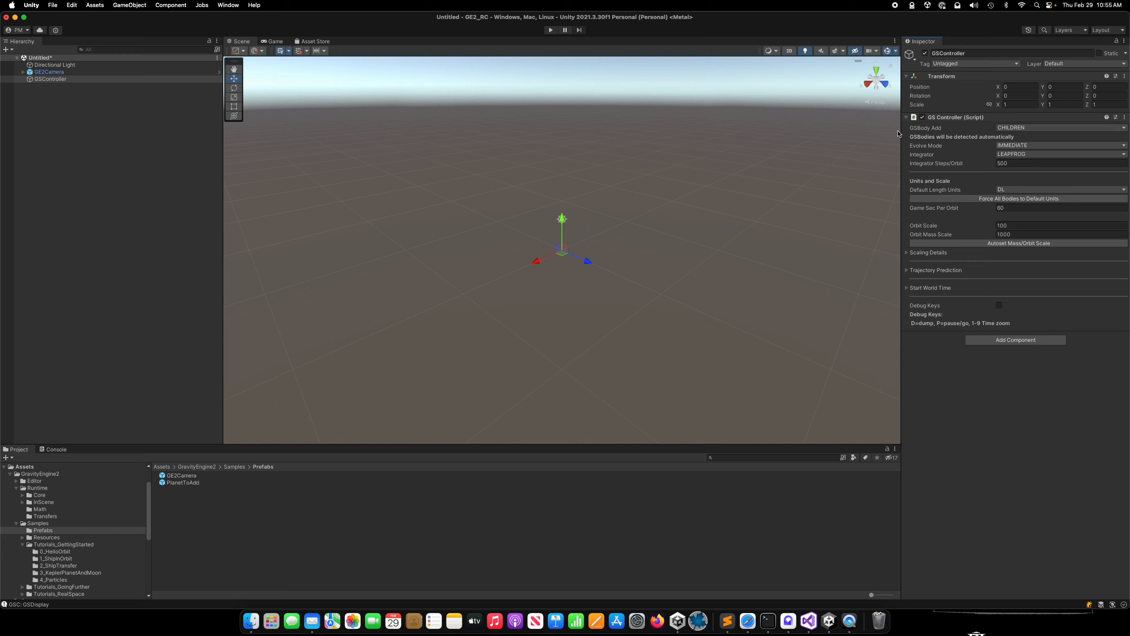
Review the GS Controller options, keeping GSBody Add CHILDREN, Evolve Mode IMMEDIATE and Integrator LEAPFROG, and enable Debug Keys.
click(1039, 128)
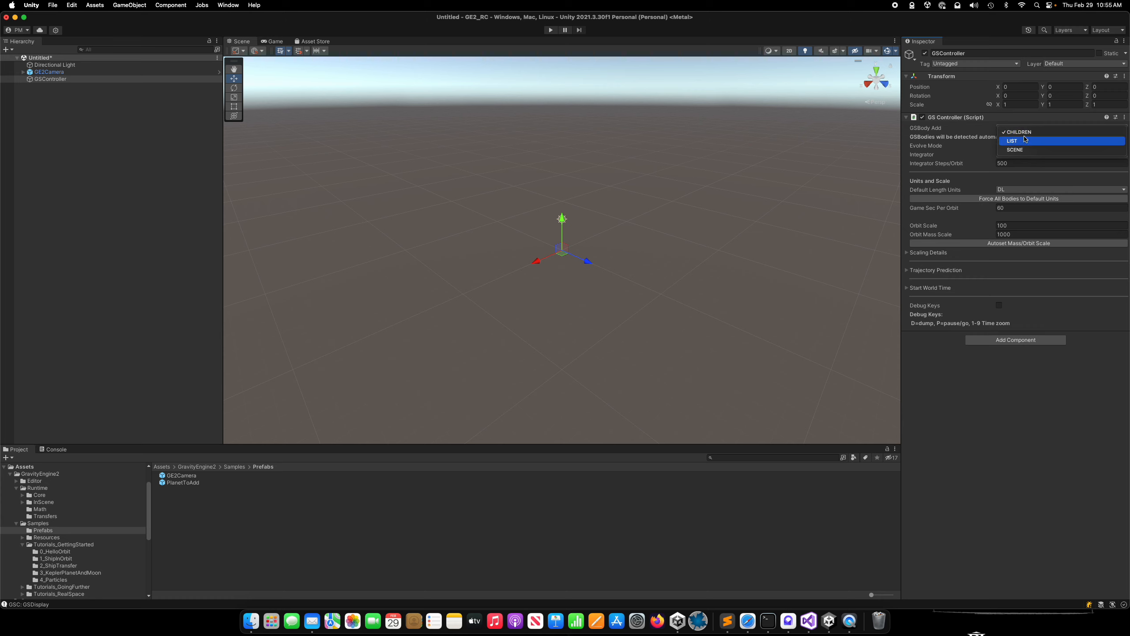
click(1029, 132)
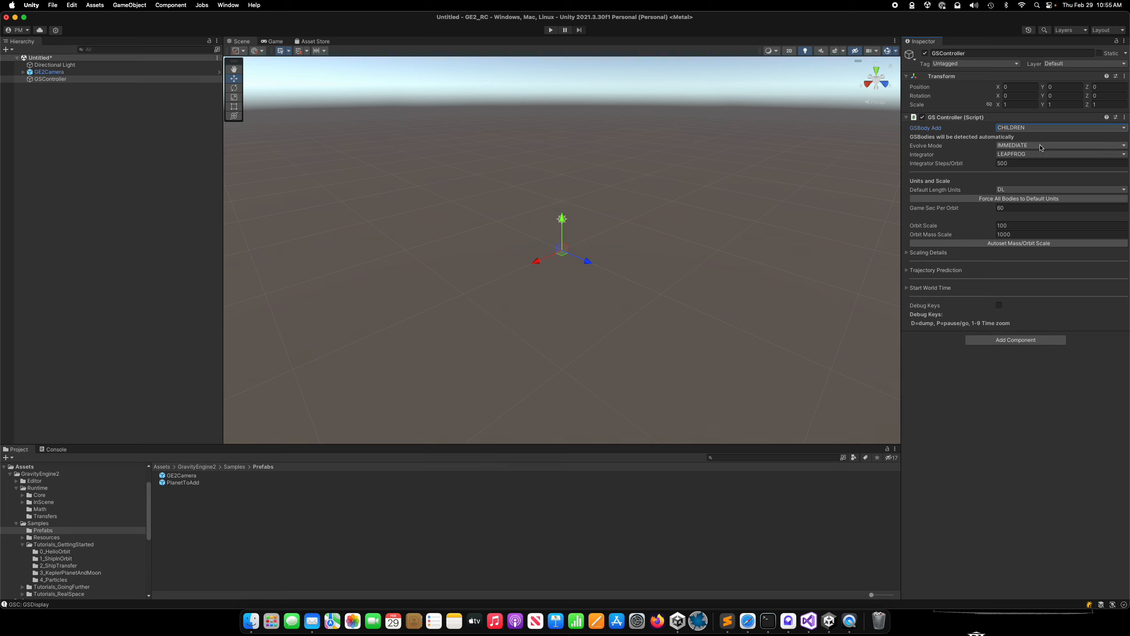
click(1040, 147)
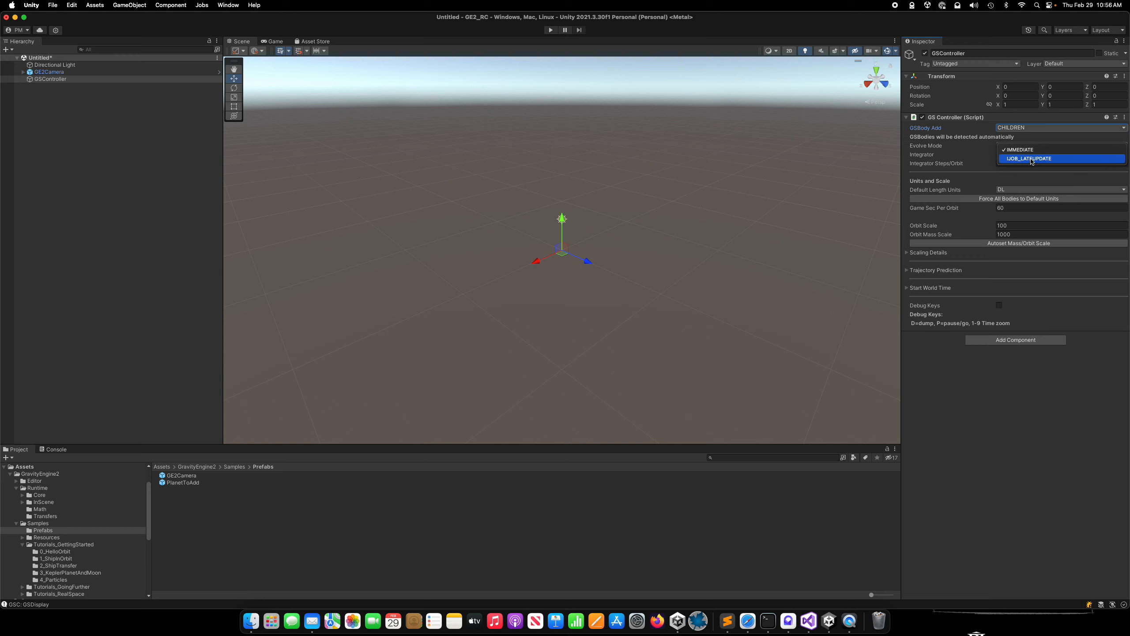
click(1035, 150)
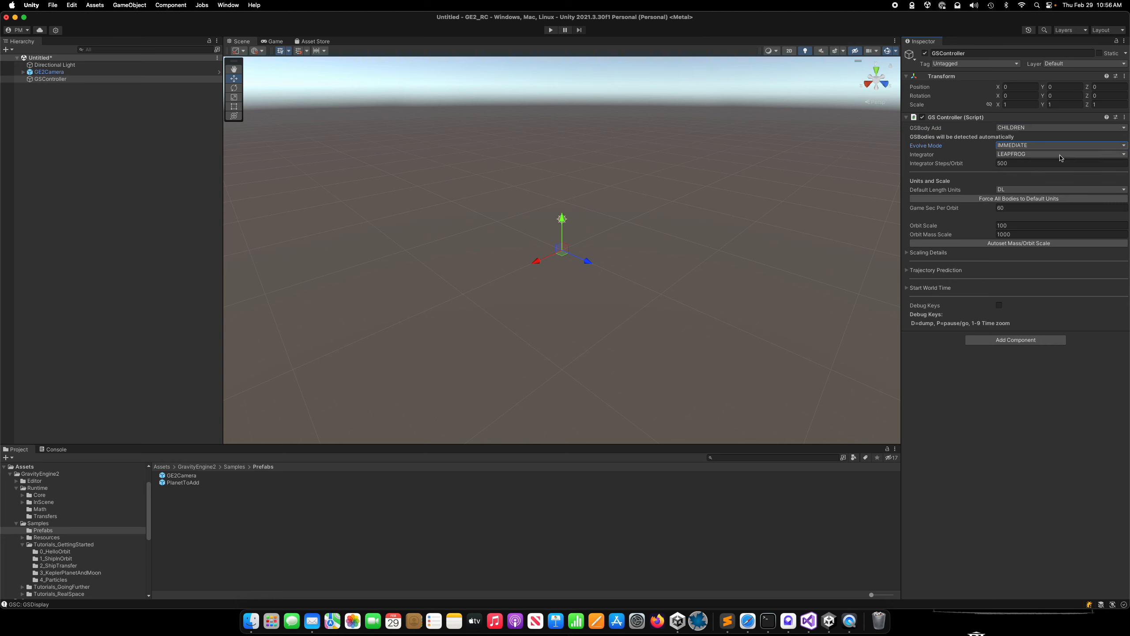
click(1060, 154)
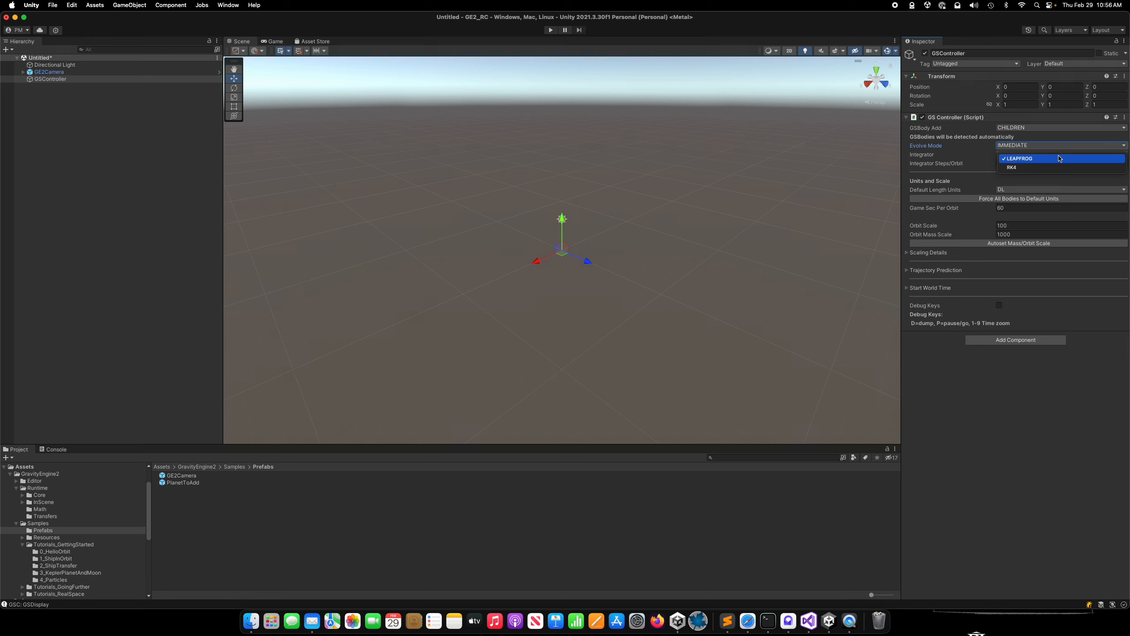
click(1059, 158)
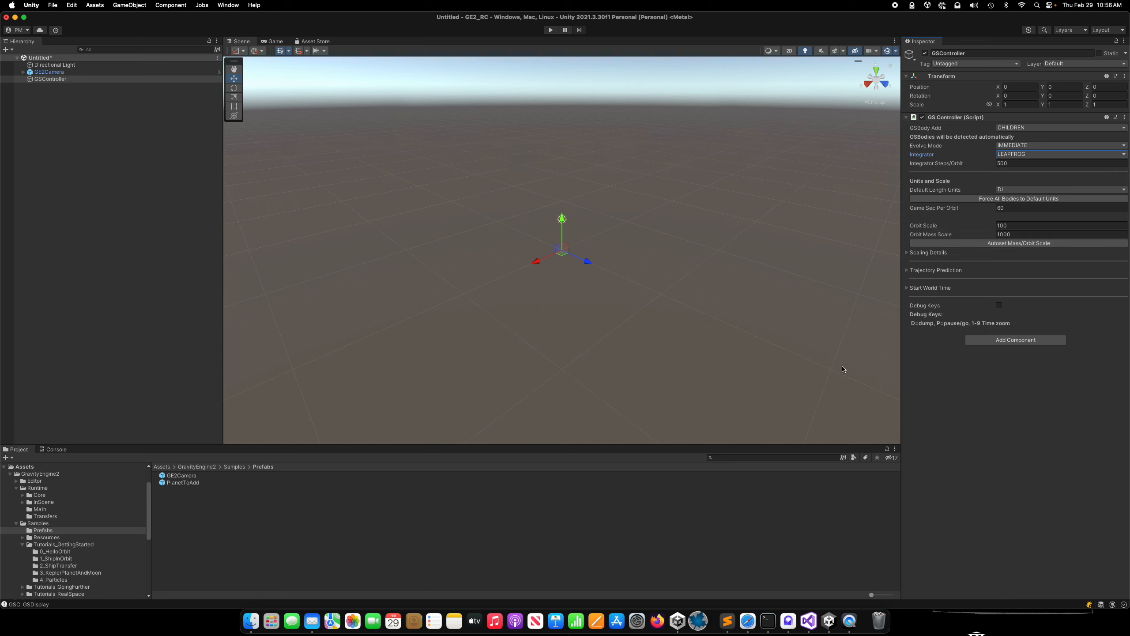
click(999, 306)
click(50, 79)
right_click(49, 80)
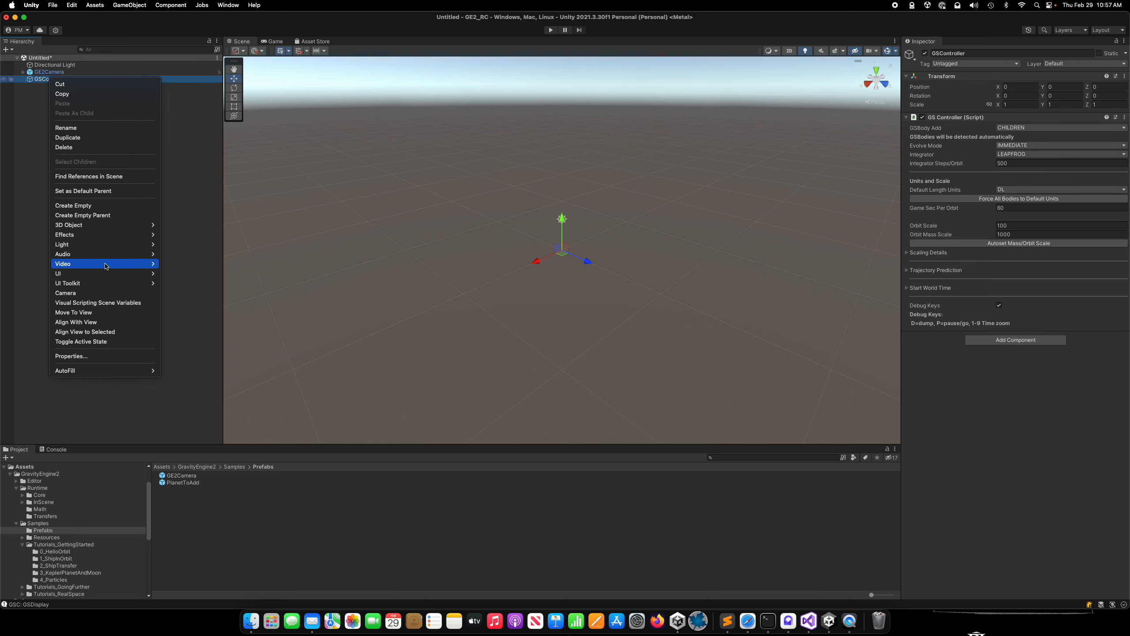
click(91, 215)
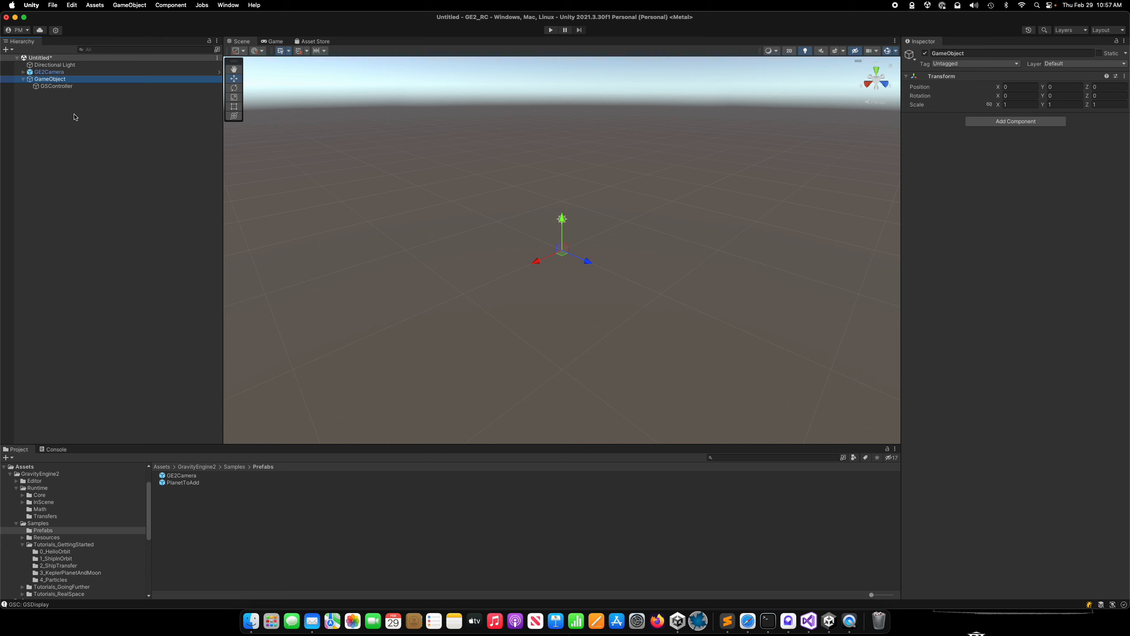
key(super+z)
Create an empty child object named GSDisplay under GSController and add the GS Display component to it.
right_click(53, 80)
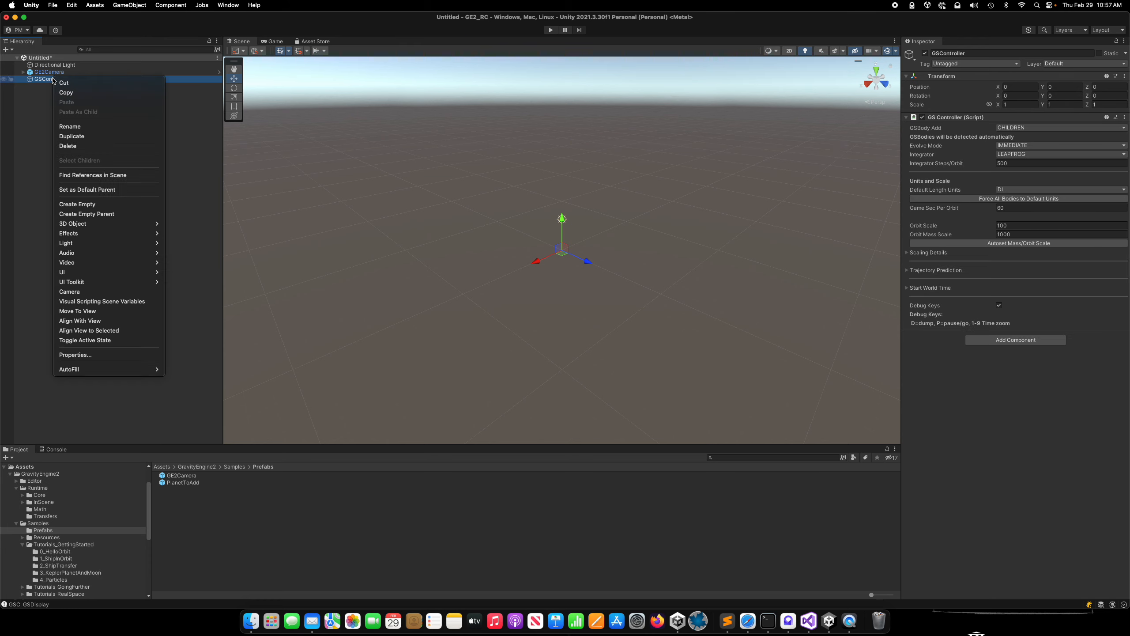
click(91, 206)
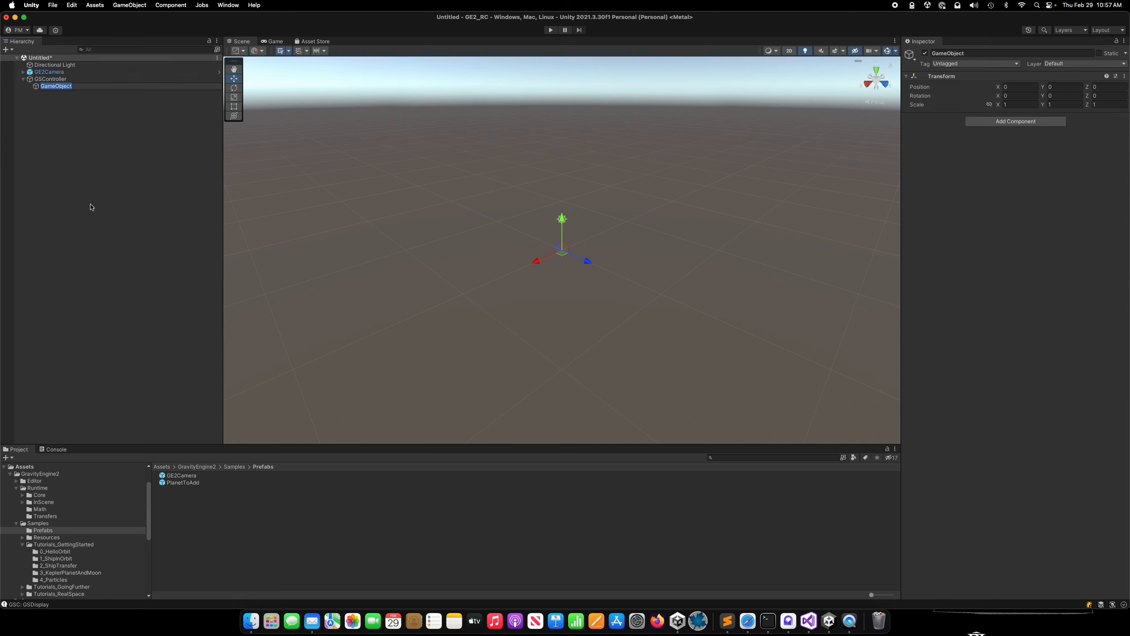
text(GSDisplay)
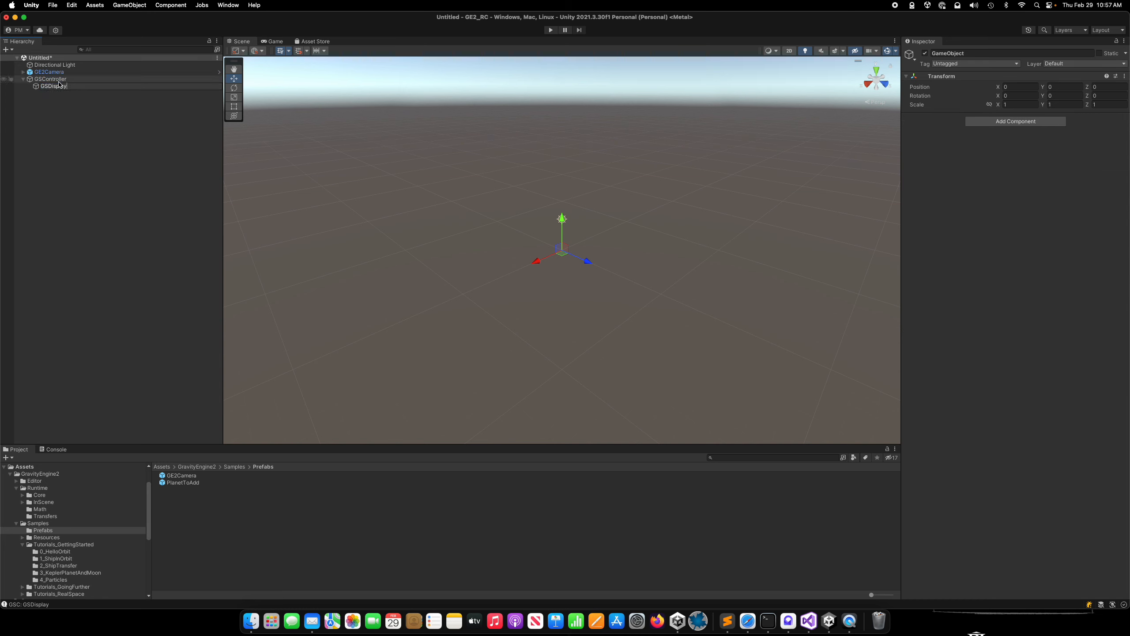
key(Return)
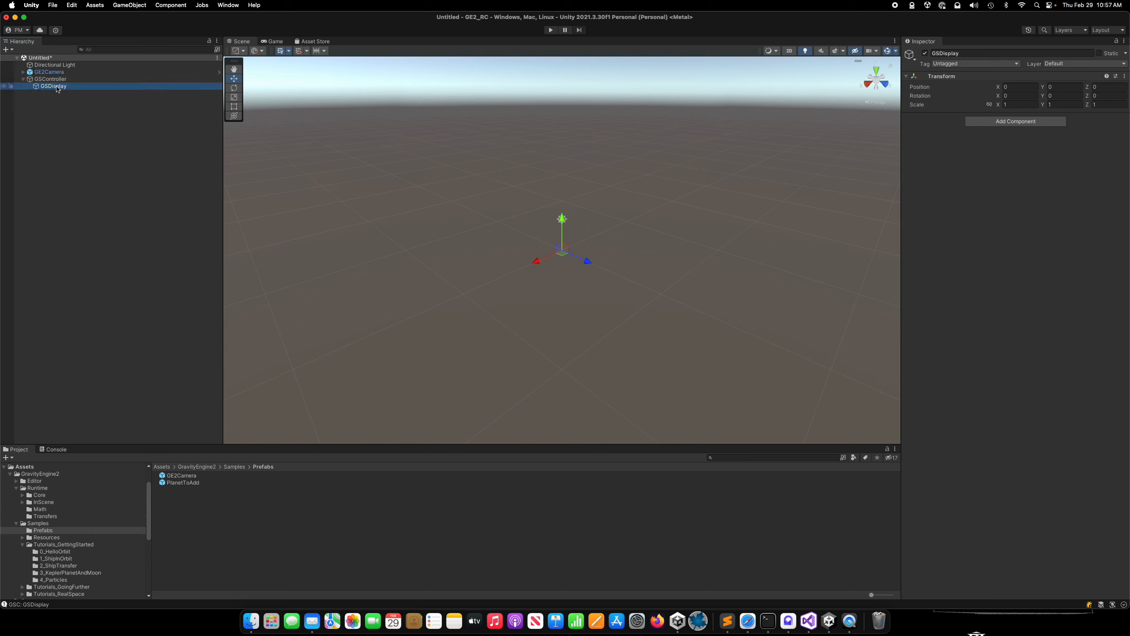
click(1014, 122)
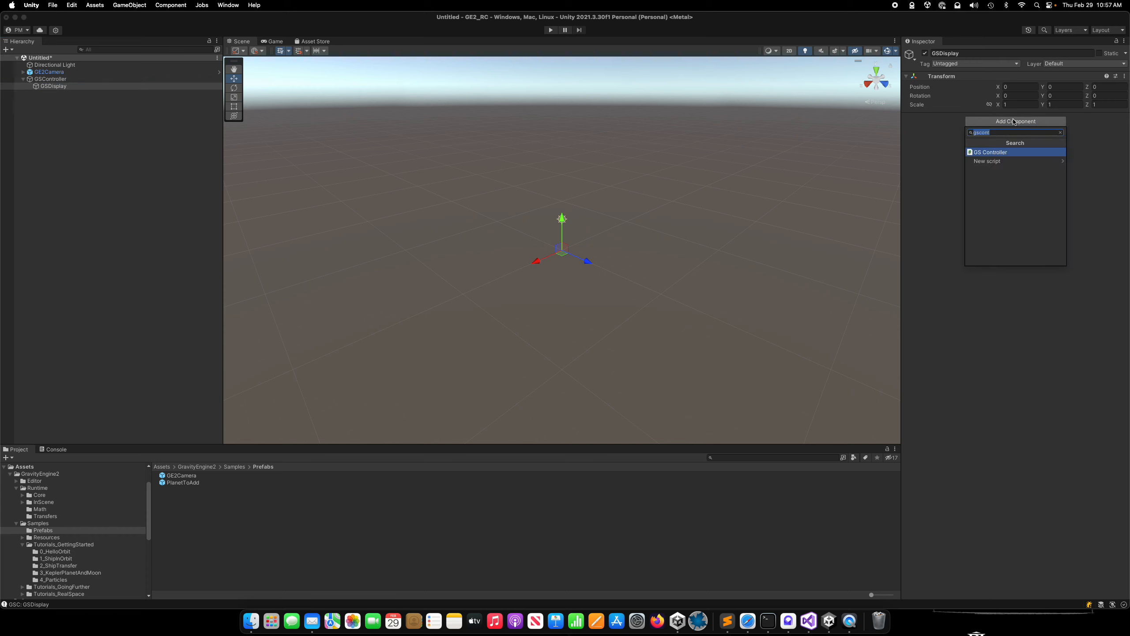
text(gsdi)
key(Return)
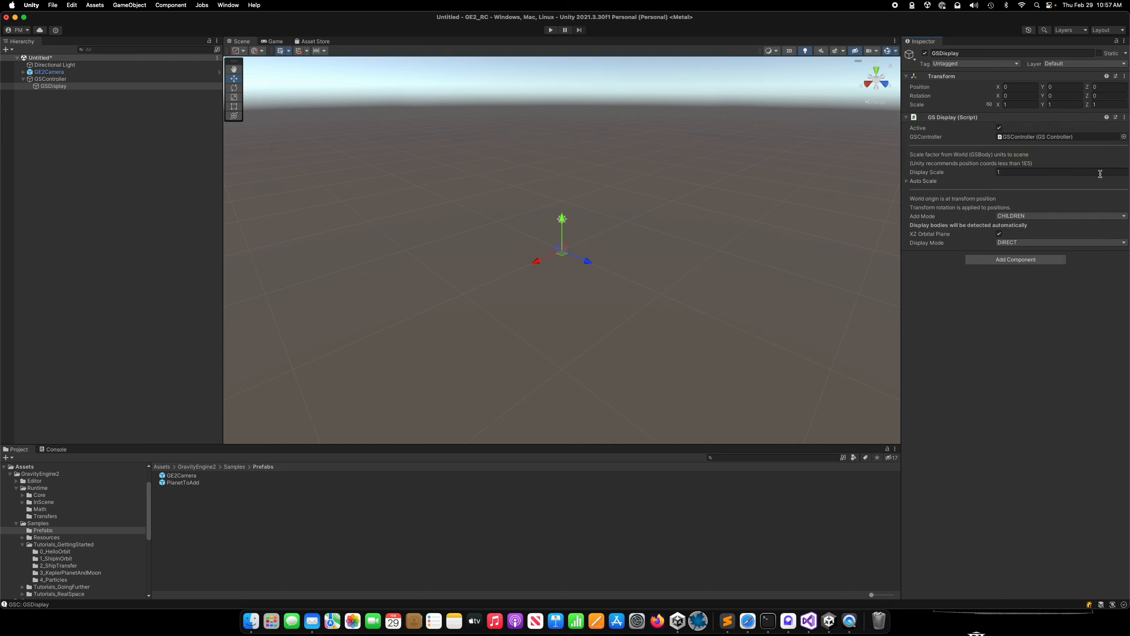
Review the Add Mode and Display Mode options of the GS Display component, keeping CHILDREN and DIRECT.
click(1043, 217)
click(1043, 220)
click(1055, 244)
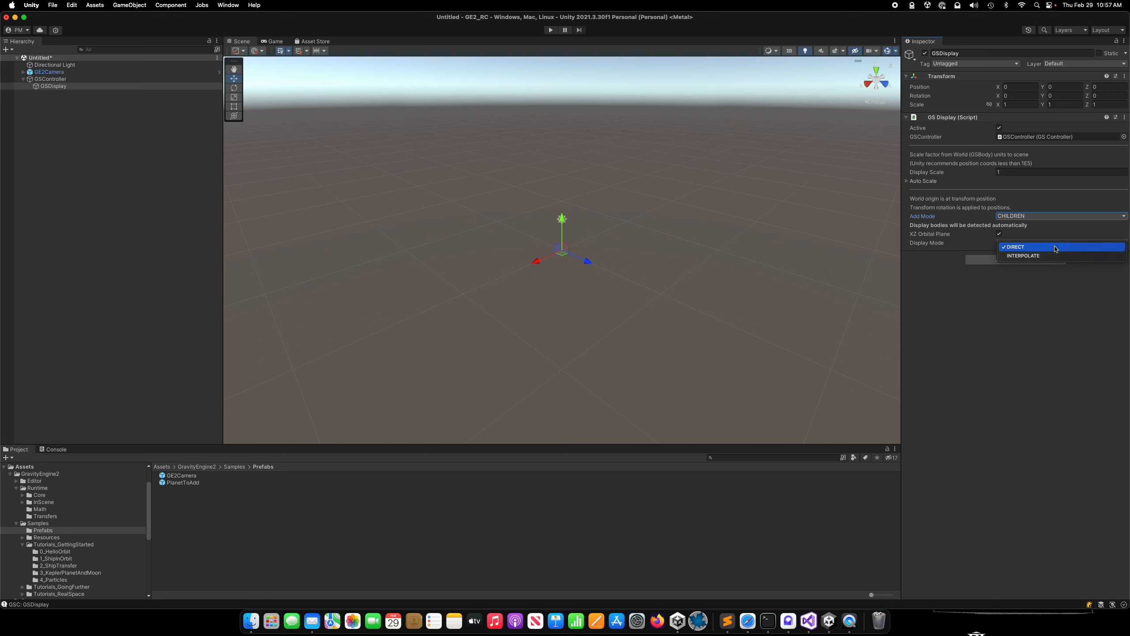
click(1056, 247)
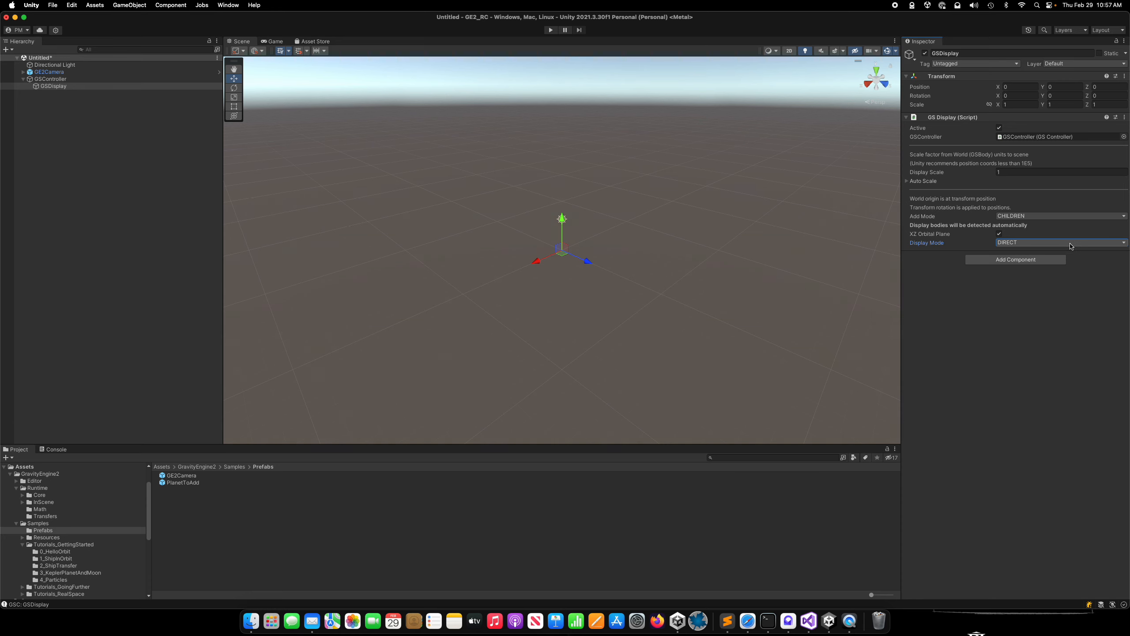
Review the Auto Scale settings of the GS Display component.
click(906, 181)
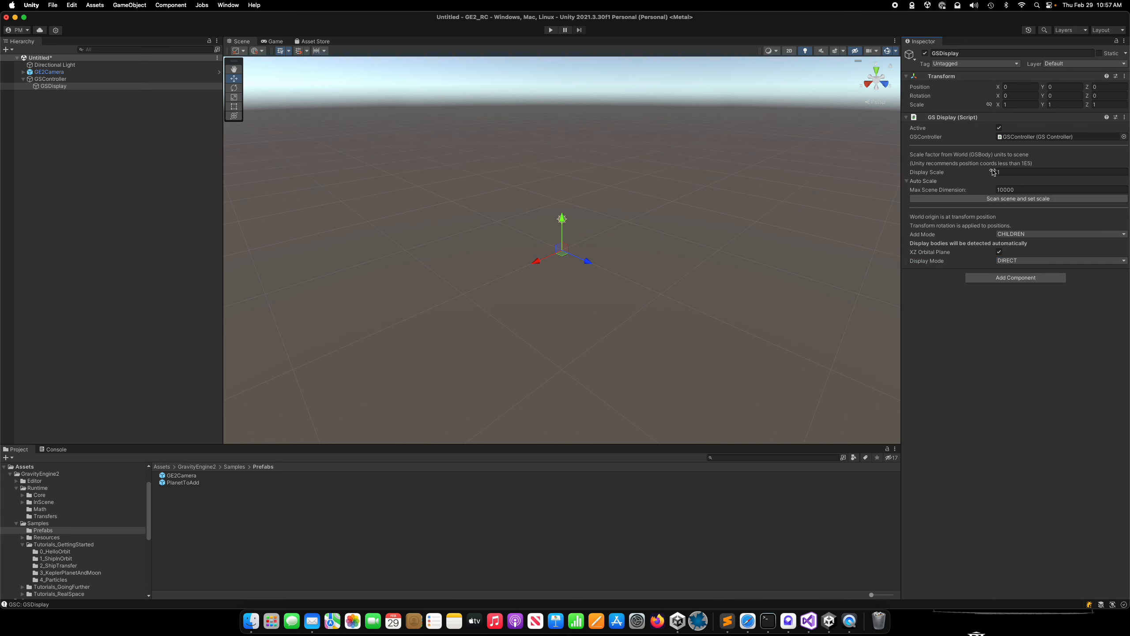
click(906, 181)
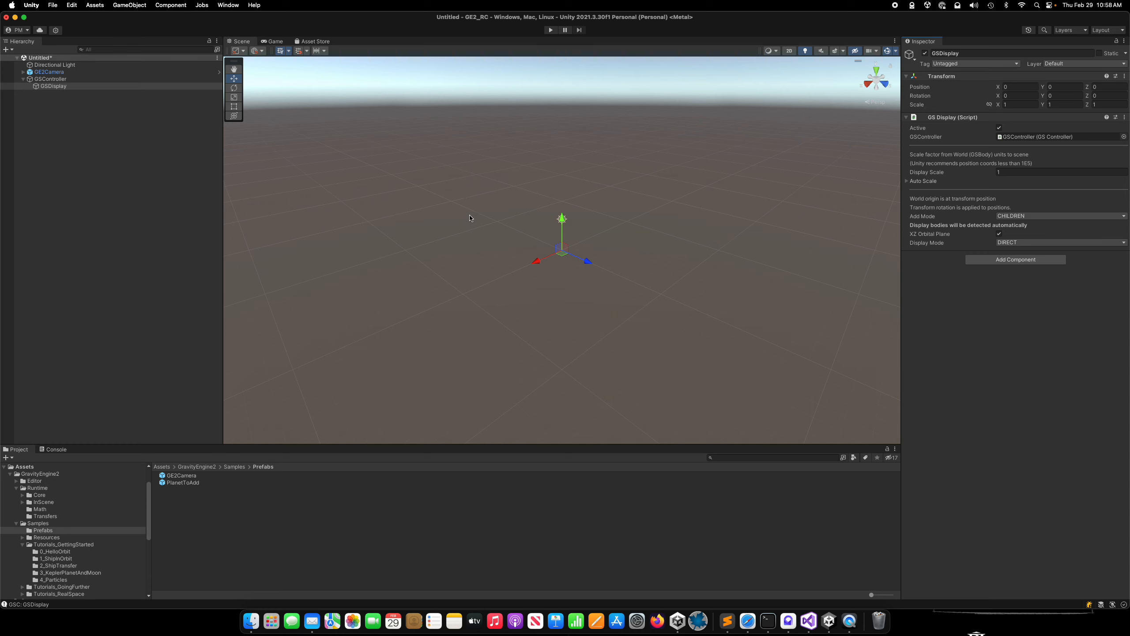
Create an empty child object named Planet under GSDisplay and add the GS Body component to it.
right_click(58, 89)
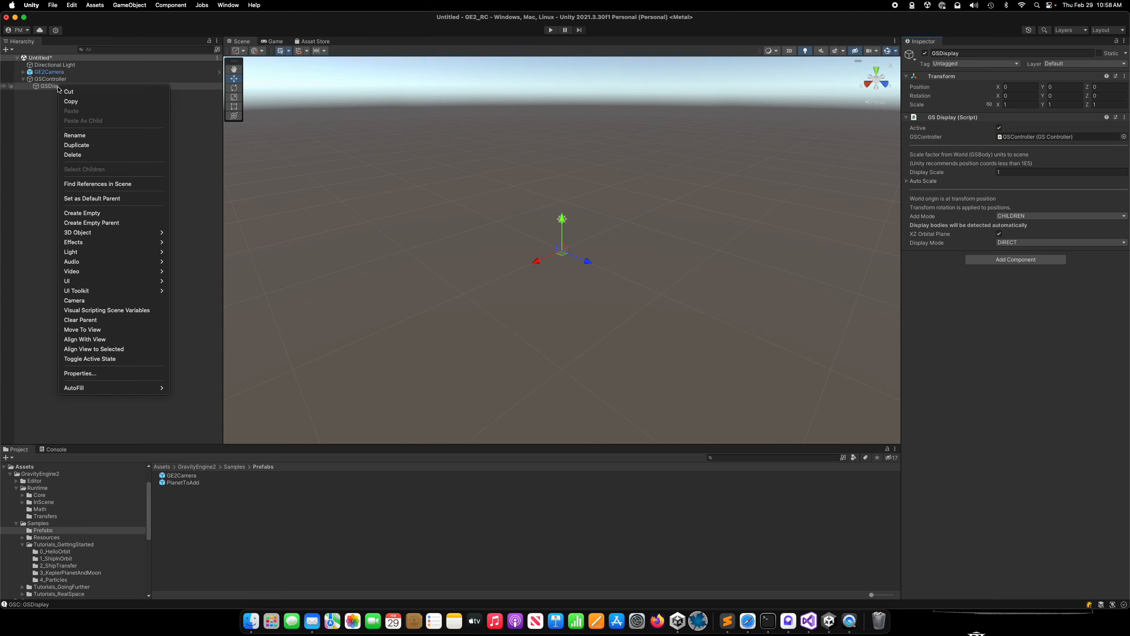
click(94, 213)
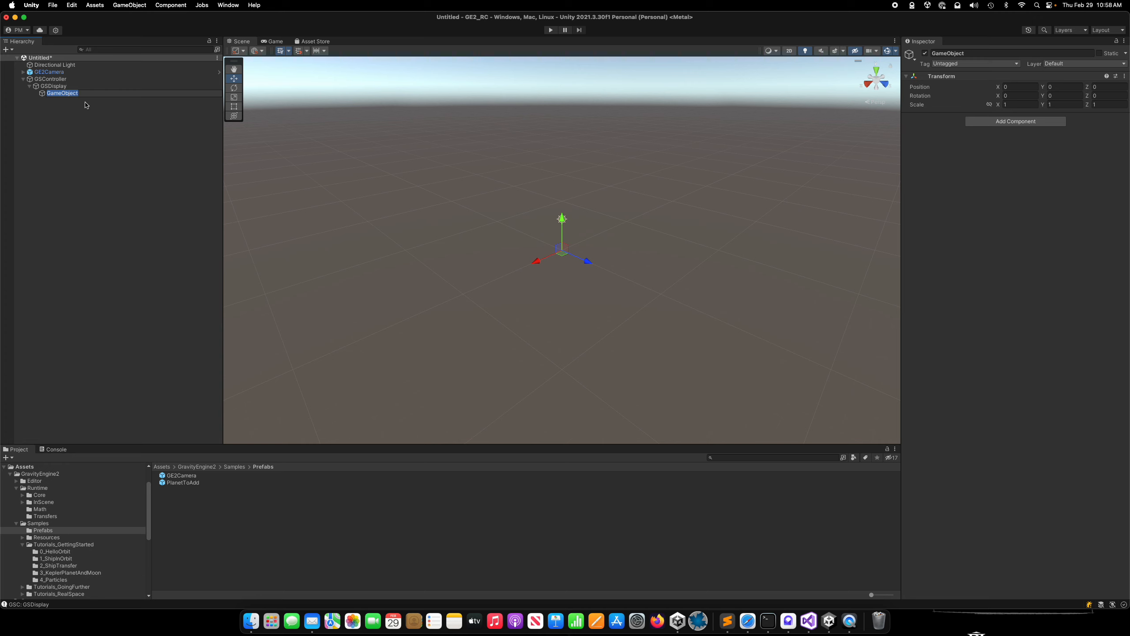
text(Planet)
key(Return)
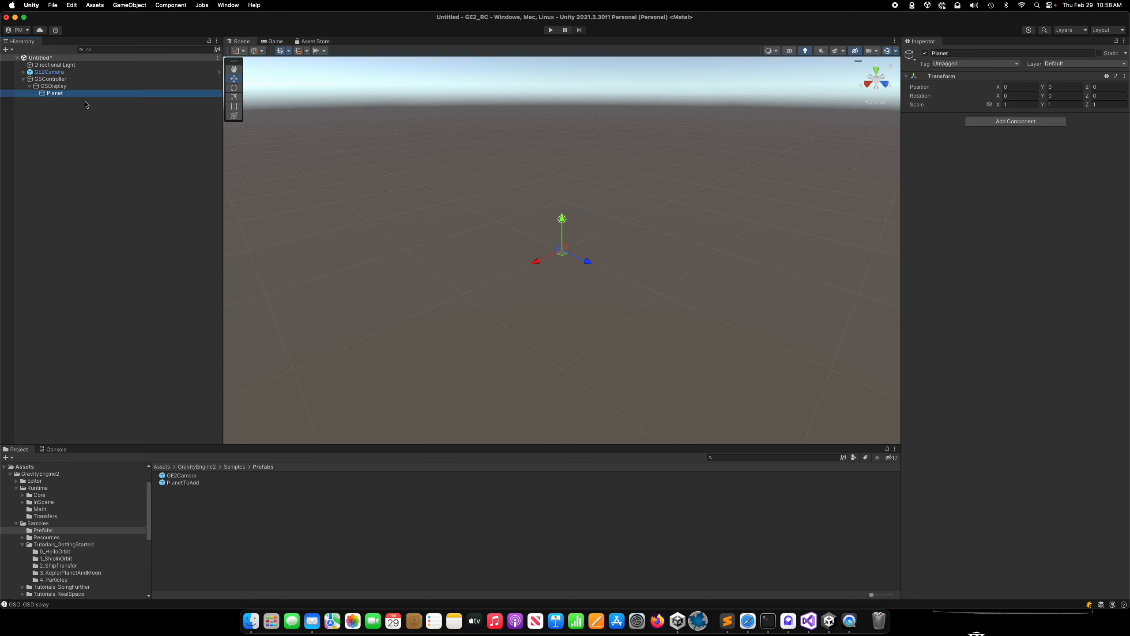
click(1037, 121)
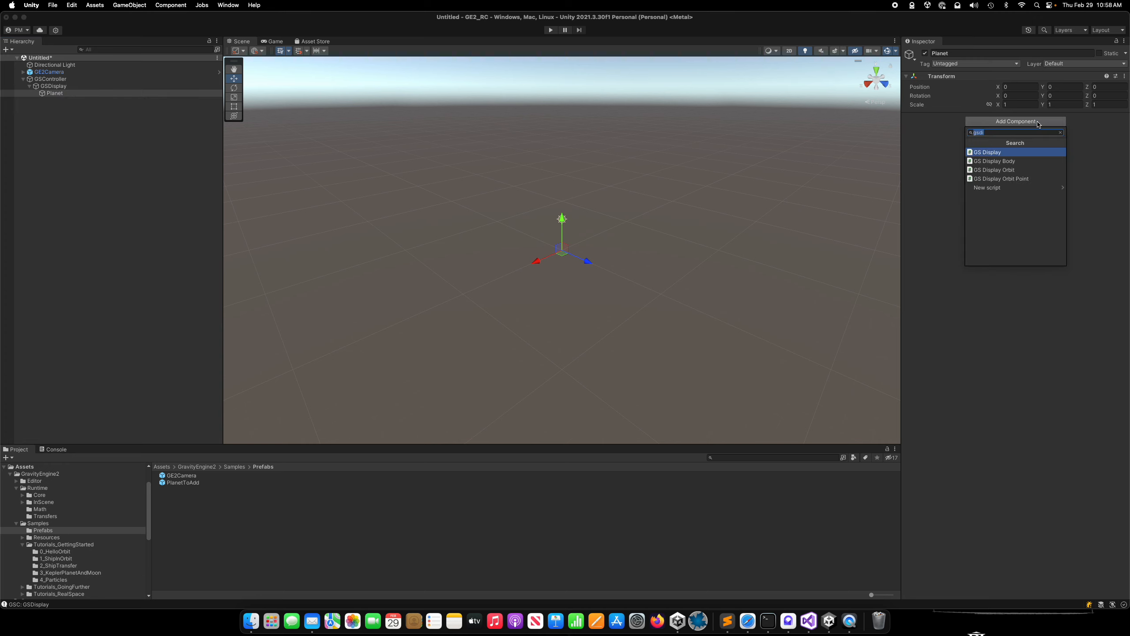
text(gsb)
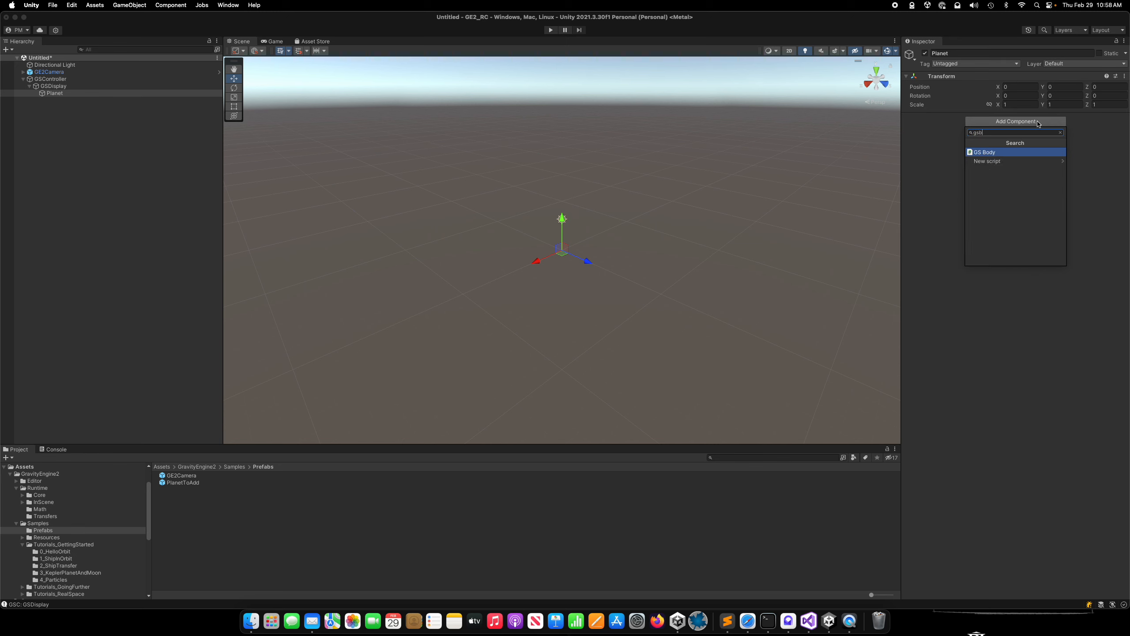
key(Return)
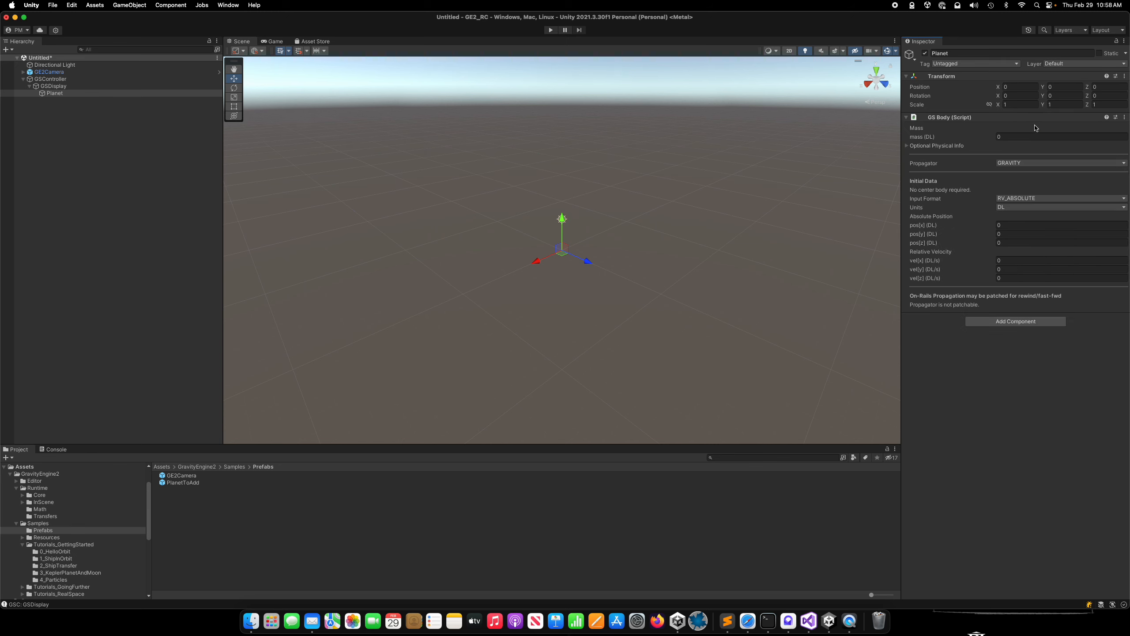
Set the Planet's mass to 1000 and its Propagator to FIXED.
click(1012, 137)
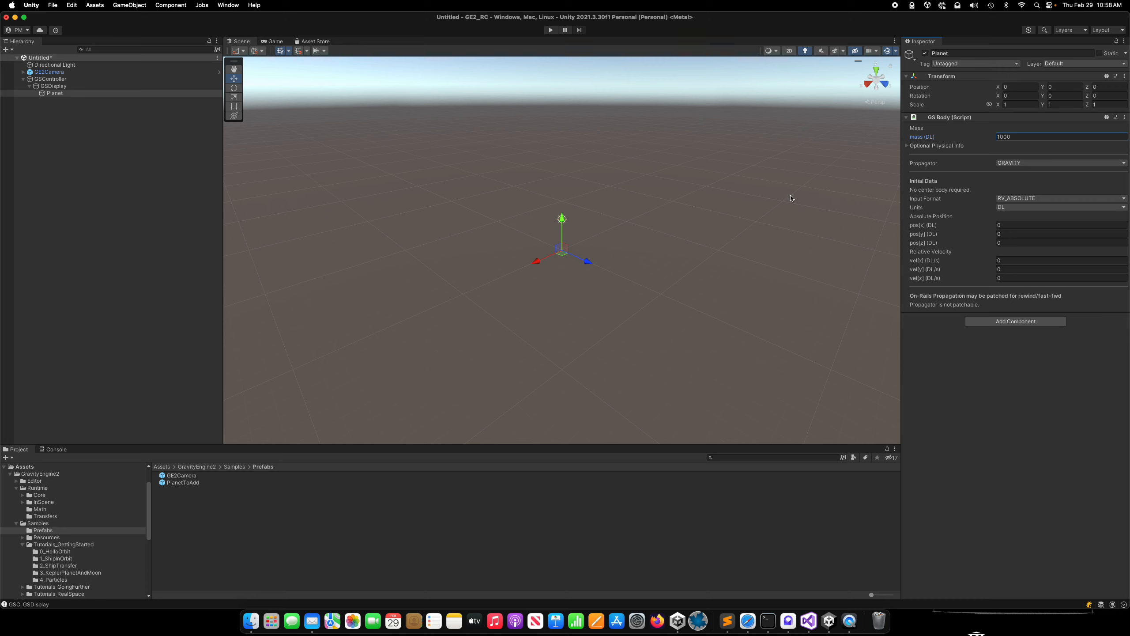
click(1047, 164)
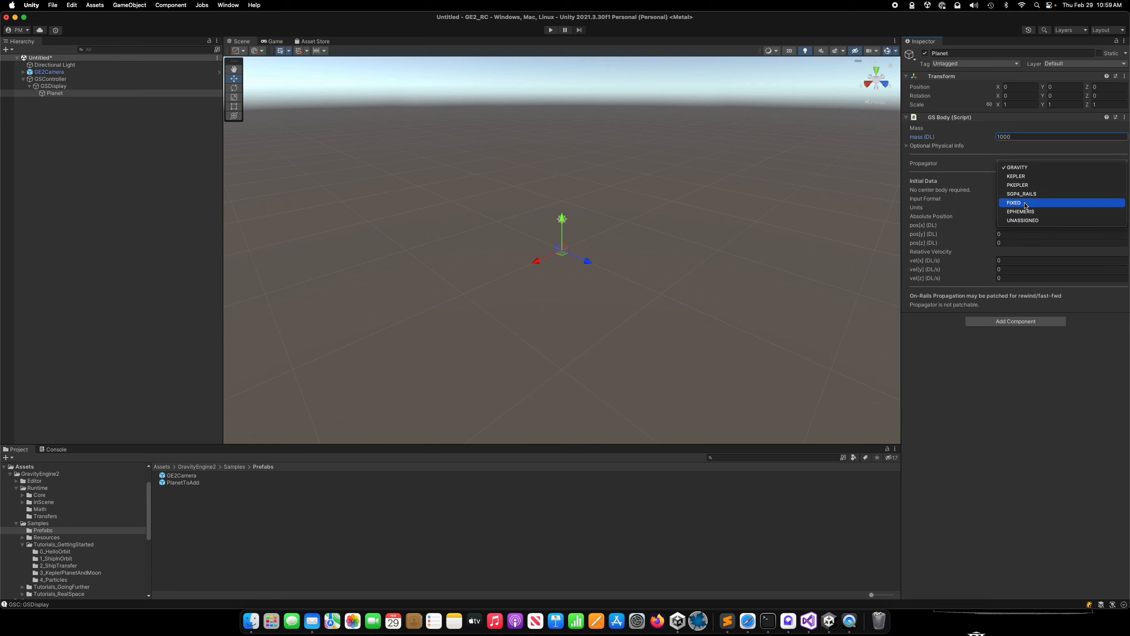
click(1019, 202)
click(1032, 164)
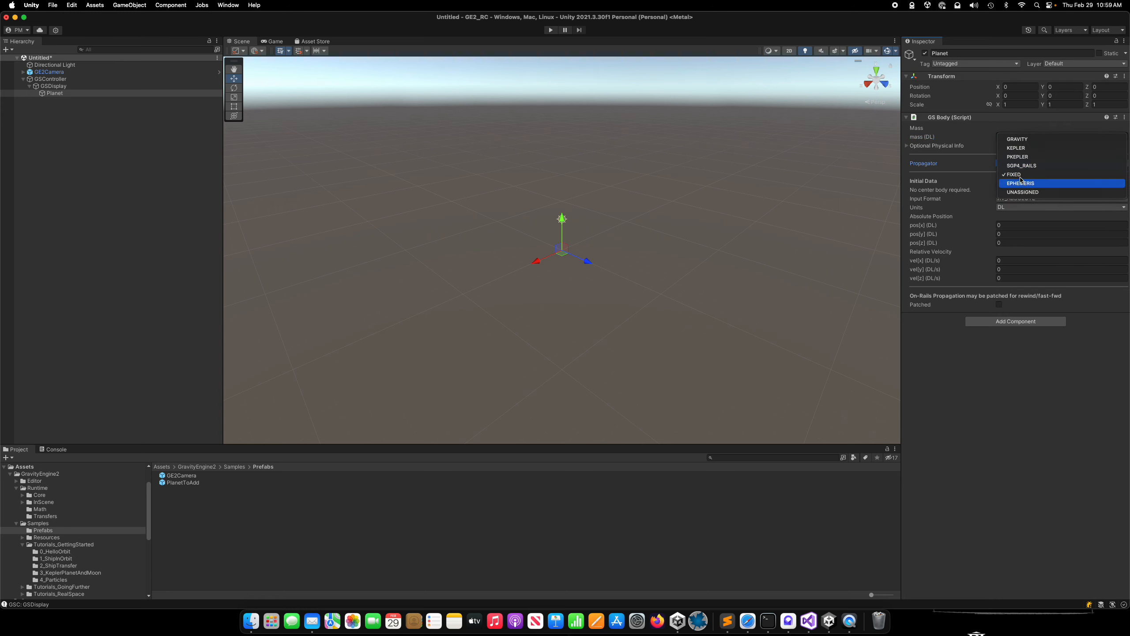
click(859, 166)
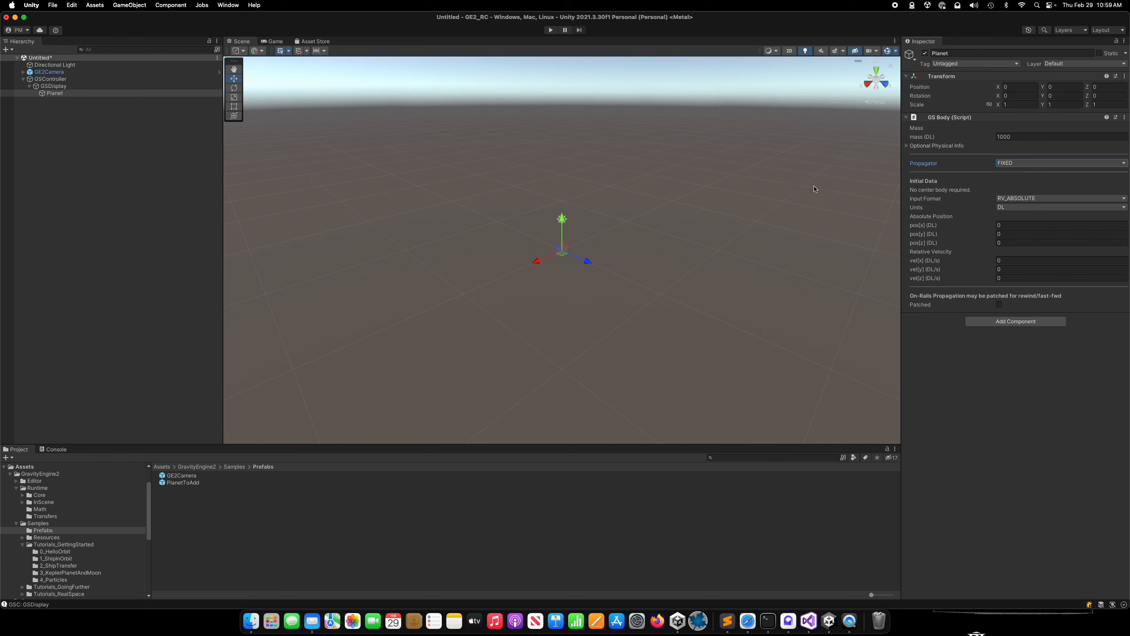
Create an empty child object named Ship under Planet and add the GS Body component to it.
right_click(50, 93)
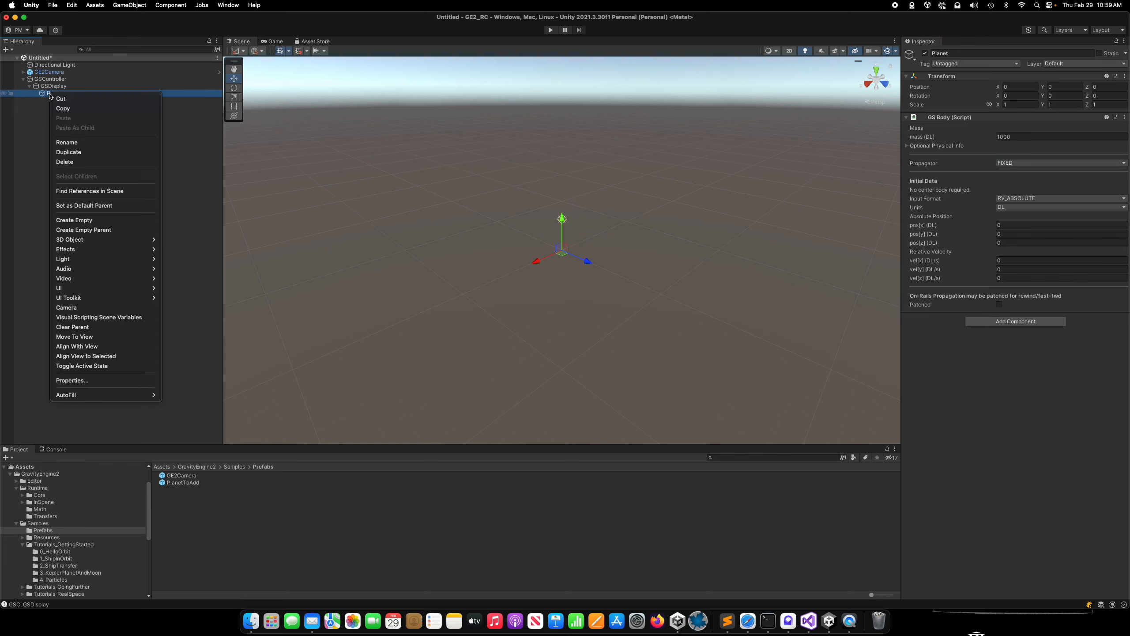
click(83, 220)
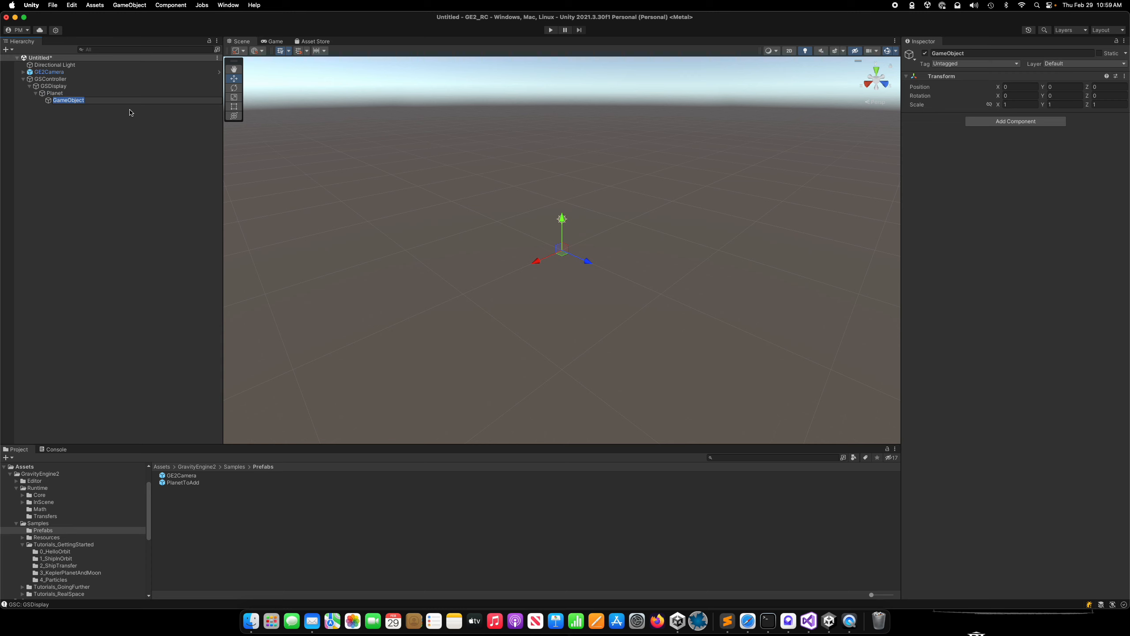
text(Ship)
key(Return)
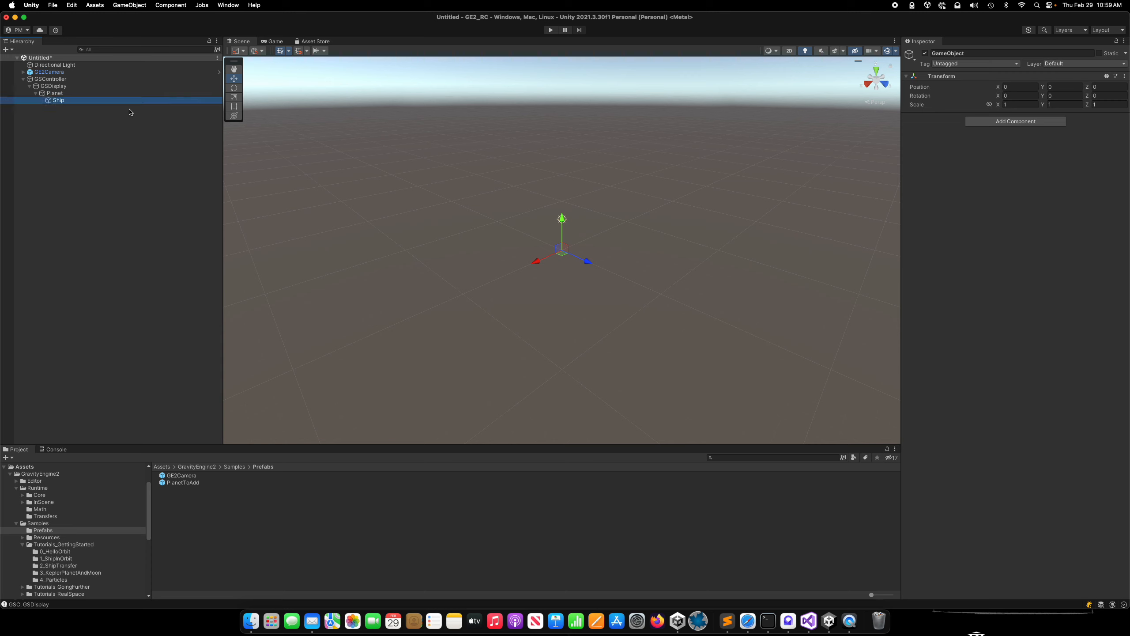
click(1011, 121)
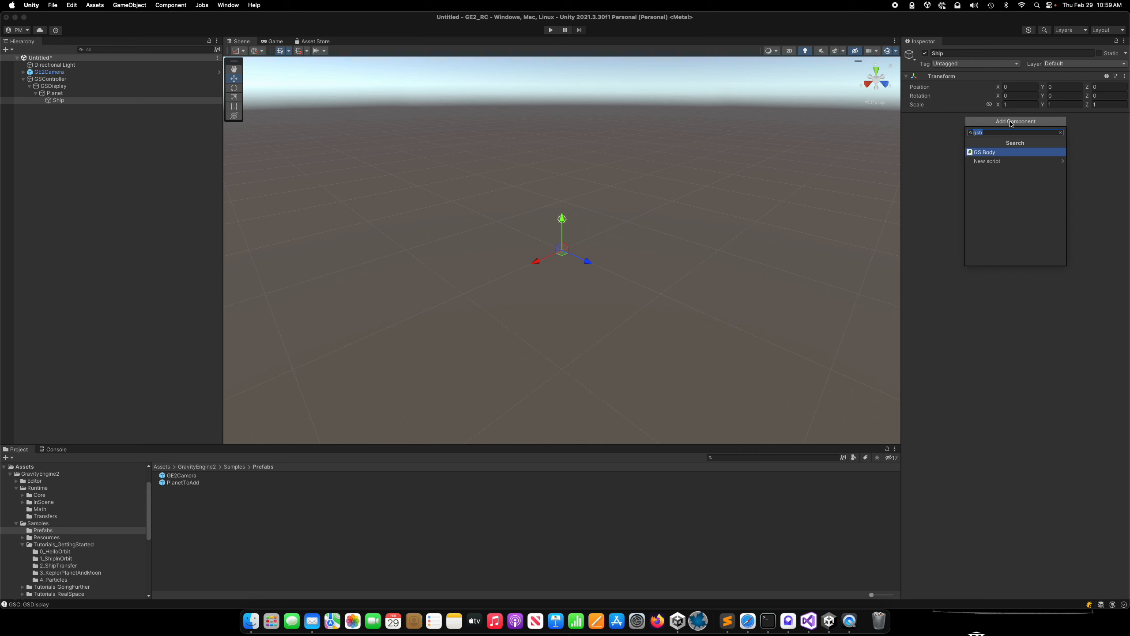
click(988, 154)
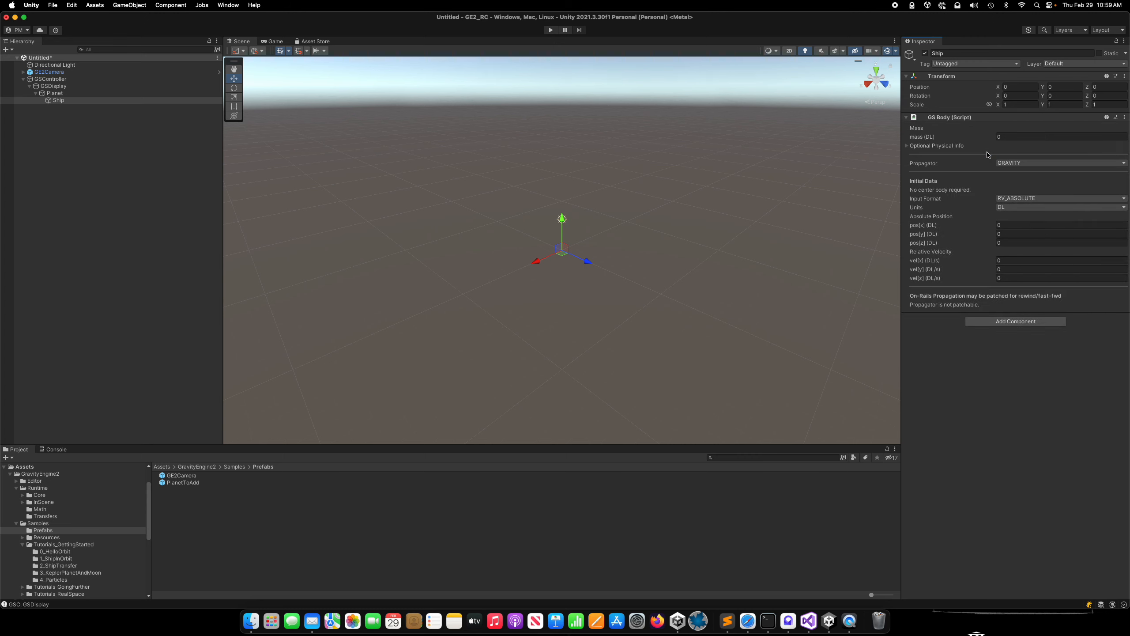
Set the Ship's Input Format to COE, with a semi-major axis of 25 and an eccentricity of 0.3.
click(1033, 199)
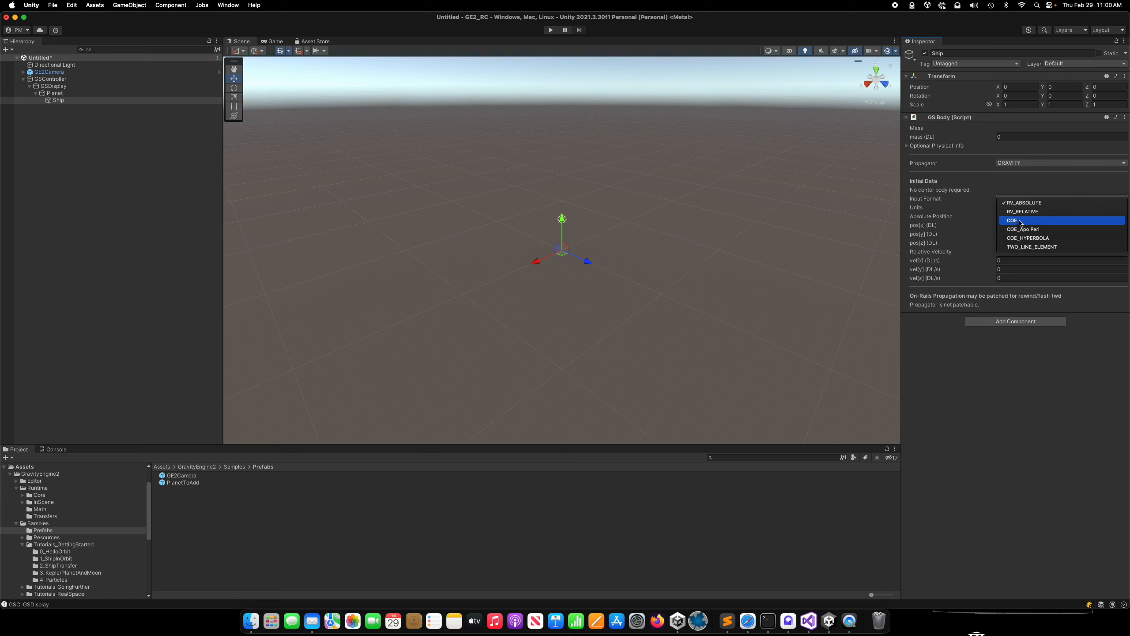
click(1025, 221)
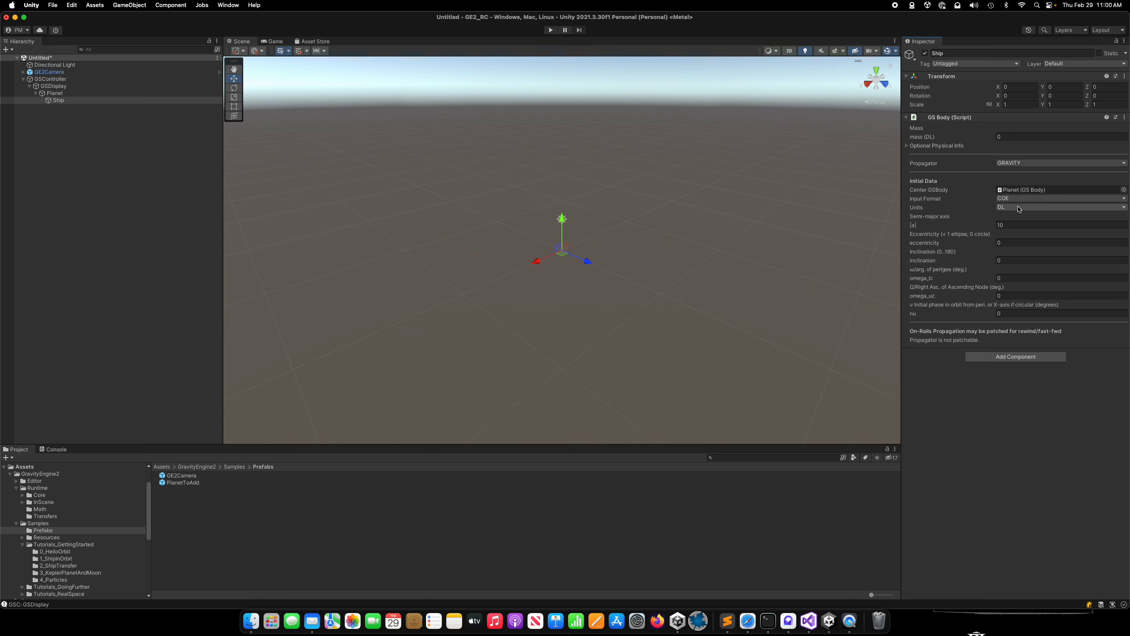
click(1011, 224)
text(25)
click(1010, 242)
text(.3)
click(697, 208)
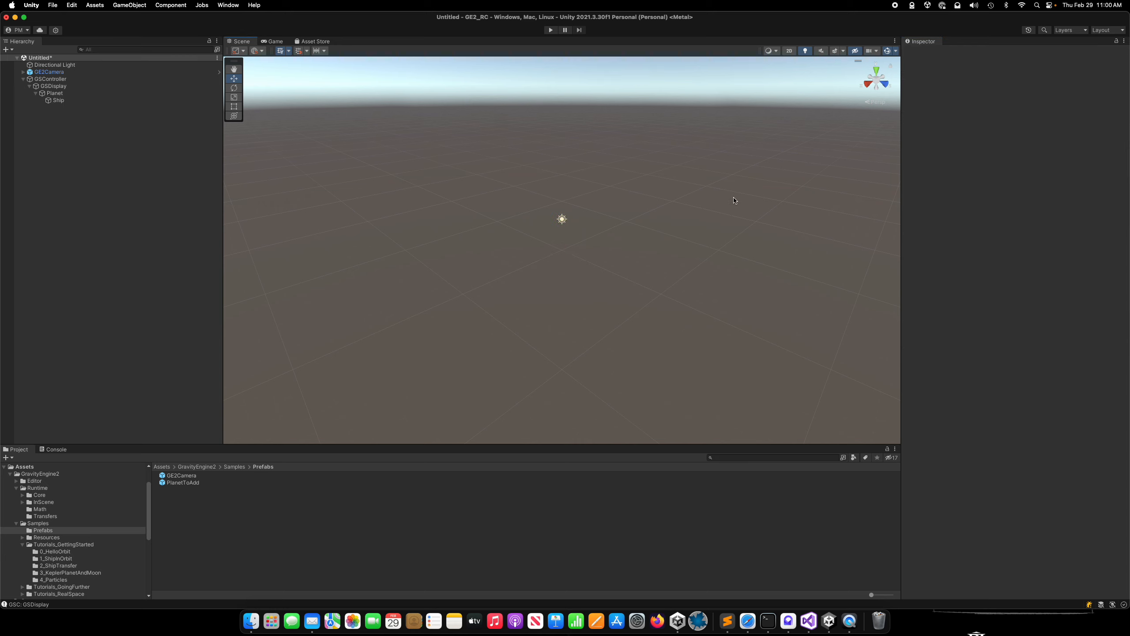
Review the GS Body settings of the Planet and Ship objects.
click(50, 78)
click(54, 93)
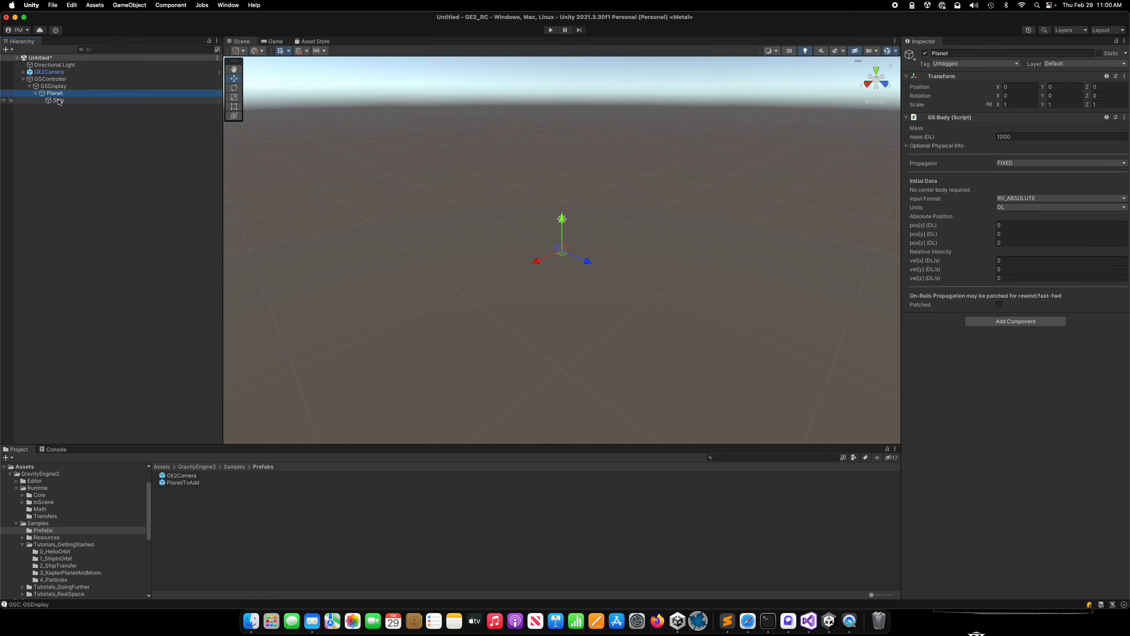
click(59, 100)
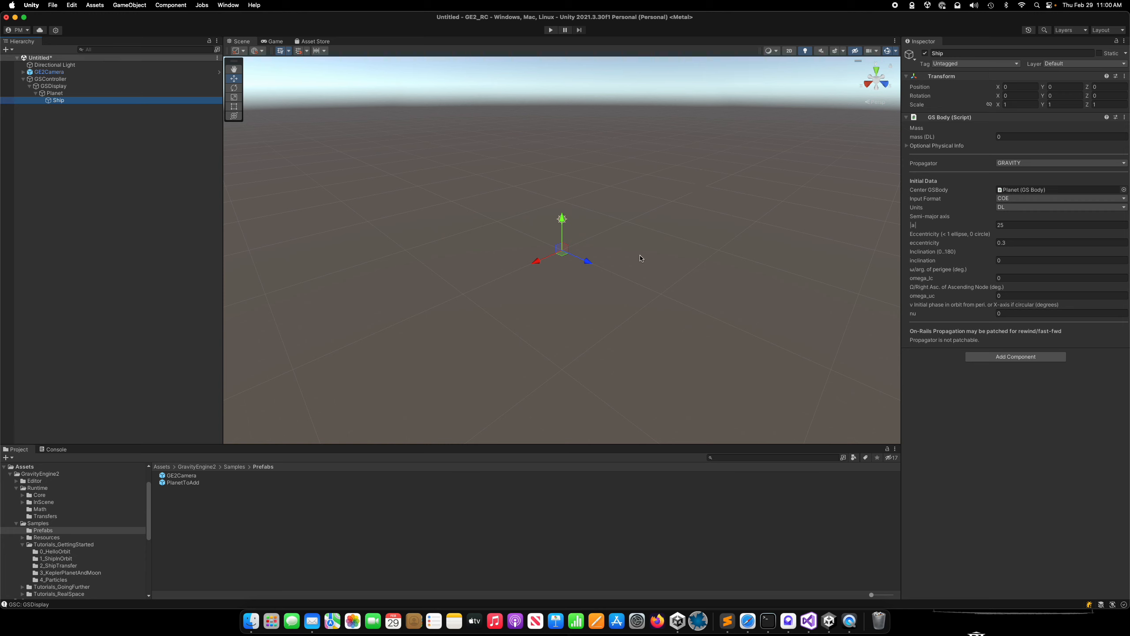
Add a sphere as a child of Planet and set its scale to 5 on X, Y and Z.
click(55, 94)
right_click(54, 94)
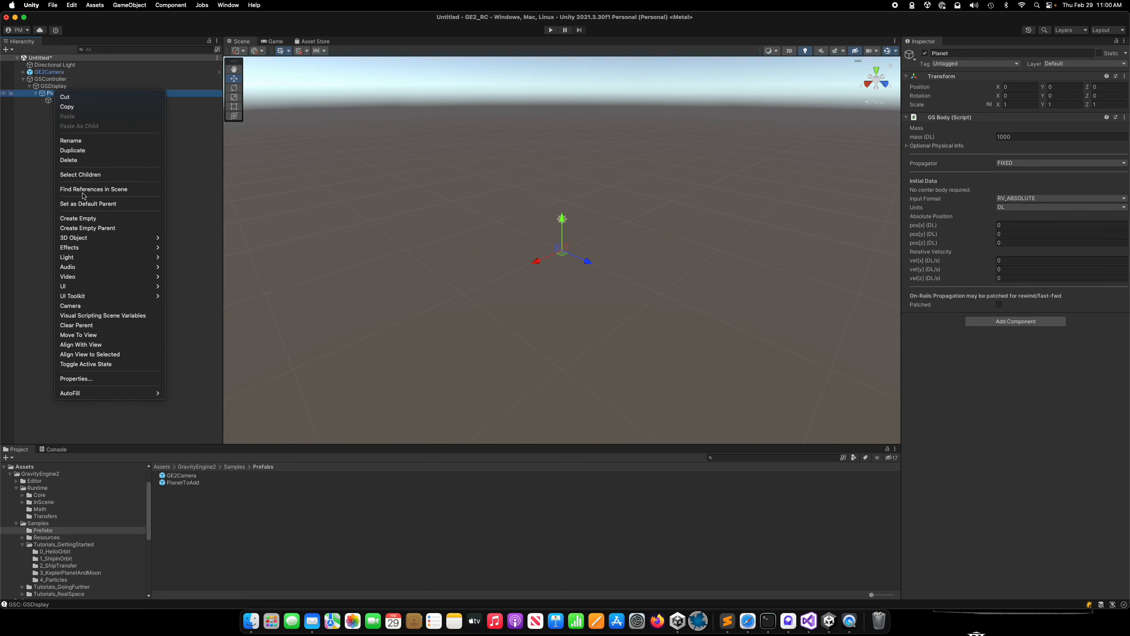
mouse_move(85, 235)
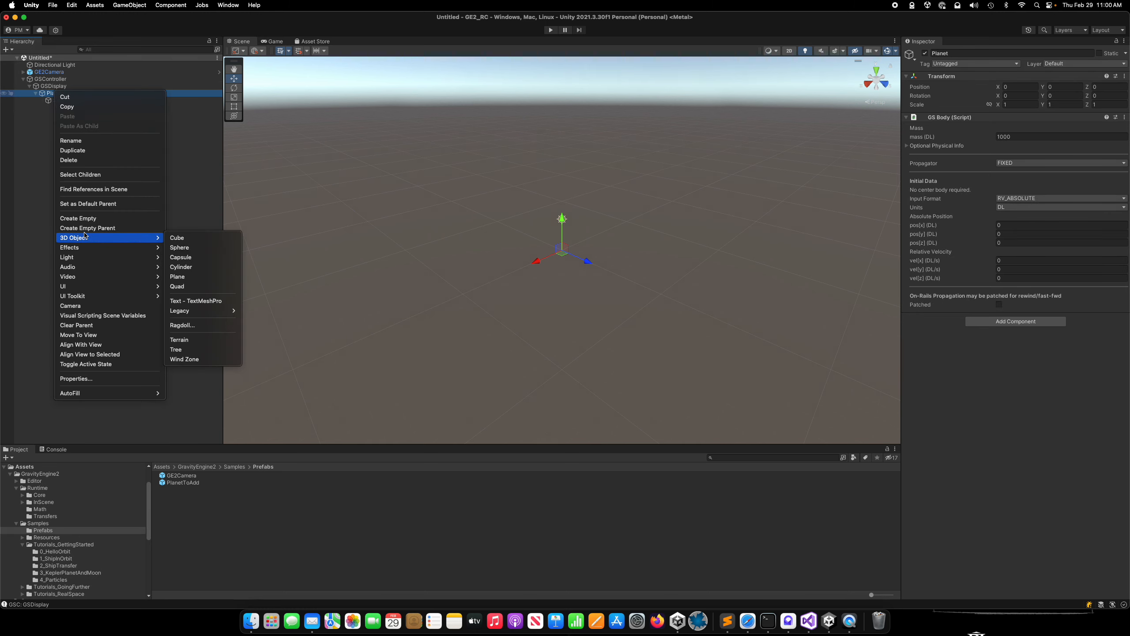
click(199, 248)
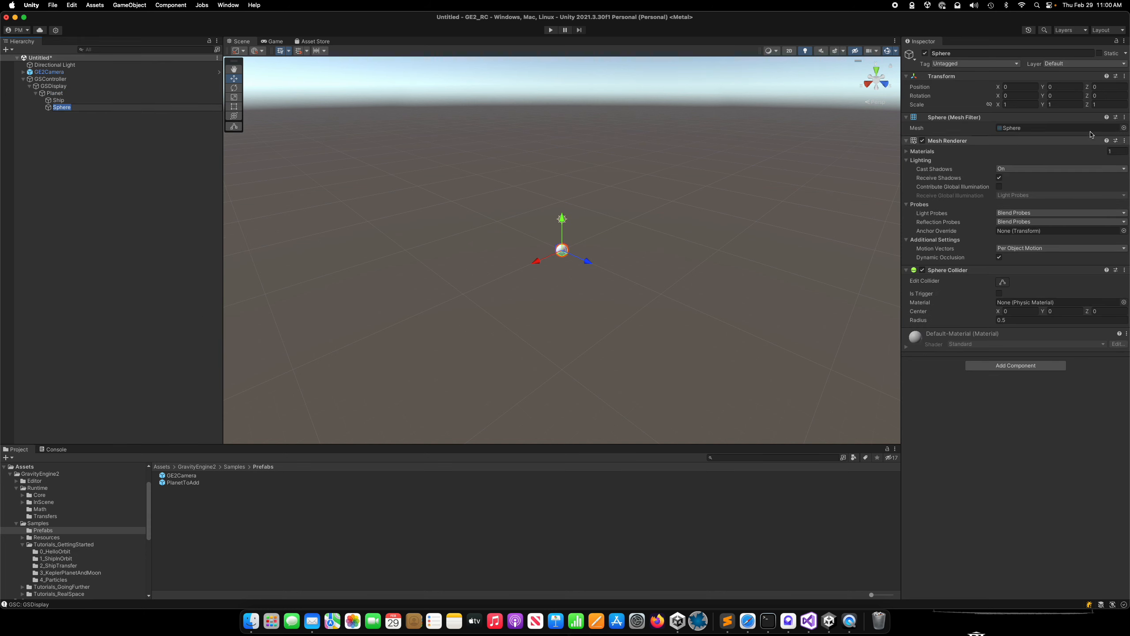
click(1019, 104)
text(5)
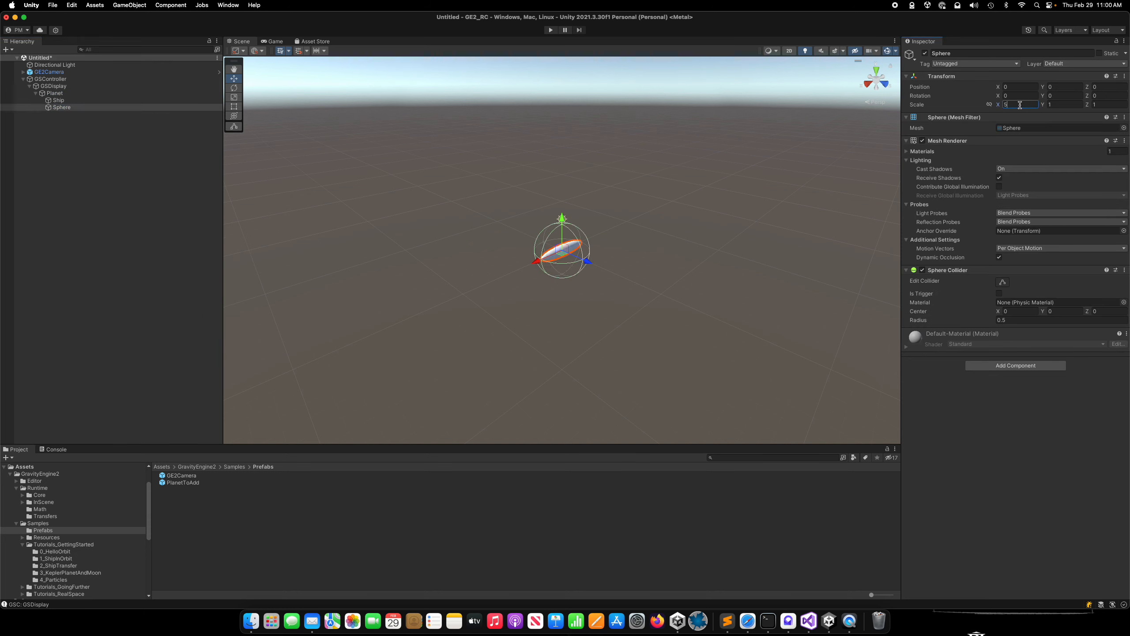
key(Tab)
text(5)
key(Tab)
text(5)
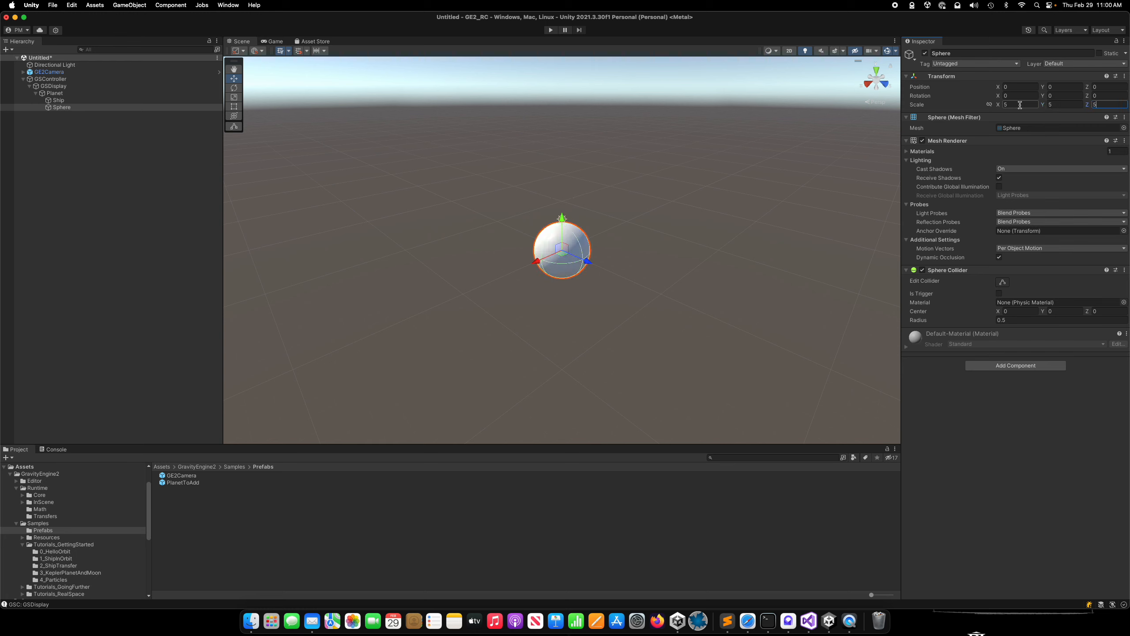
Add a cube as a child of Ship to serve as its visible model.
right_click(60, 101)
mouse_move(107, 245)
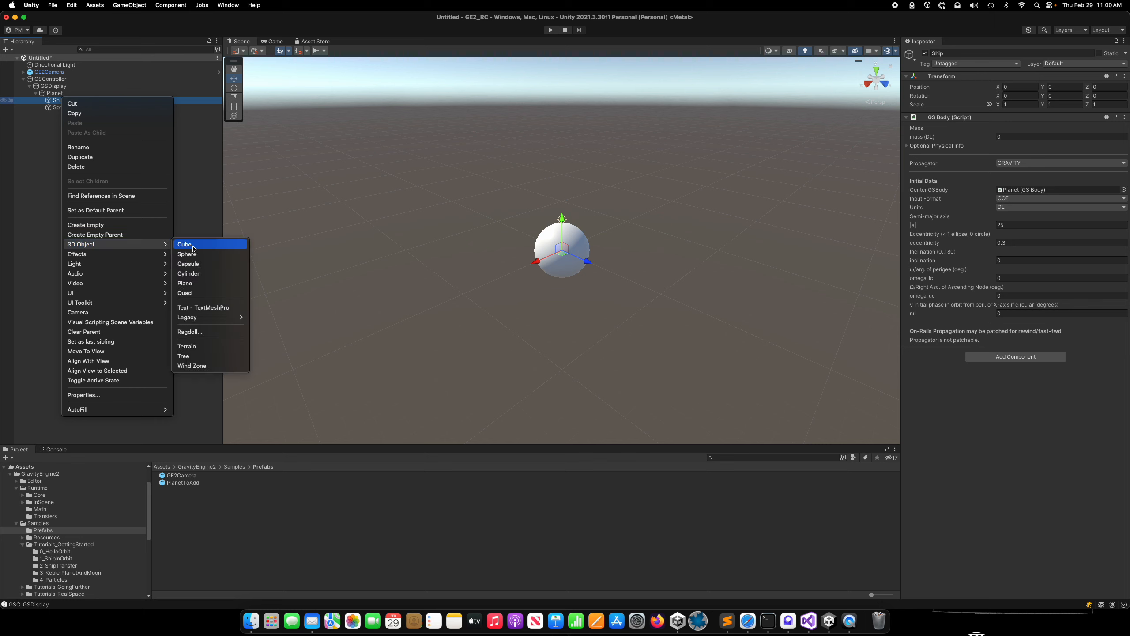
click(202, 250)
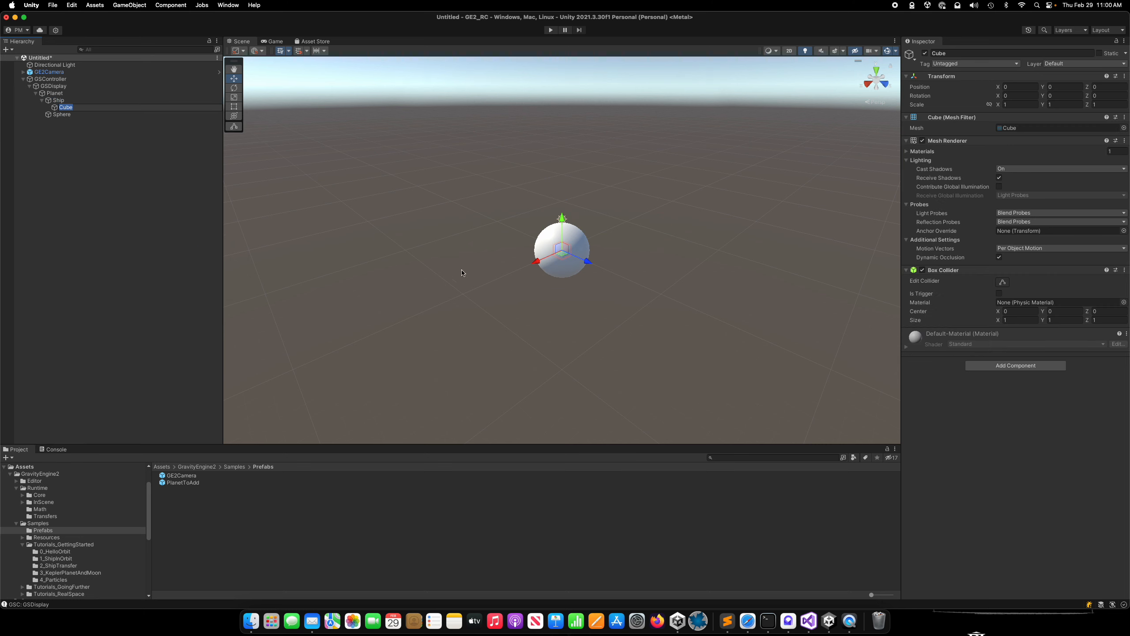
Add the GS Display Body component to the Planet object.
click(56, 94)
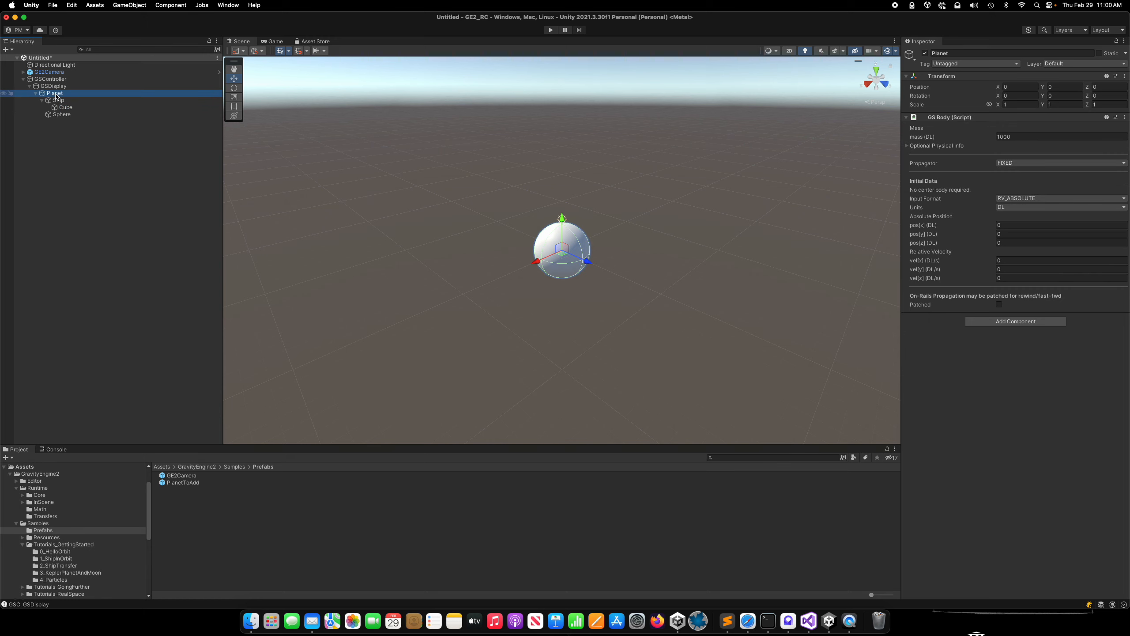
click(1007, 321)
text(gsdi)
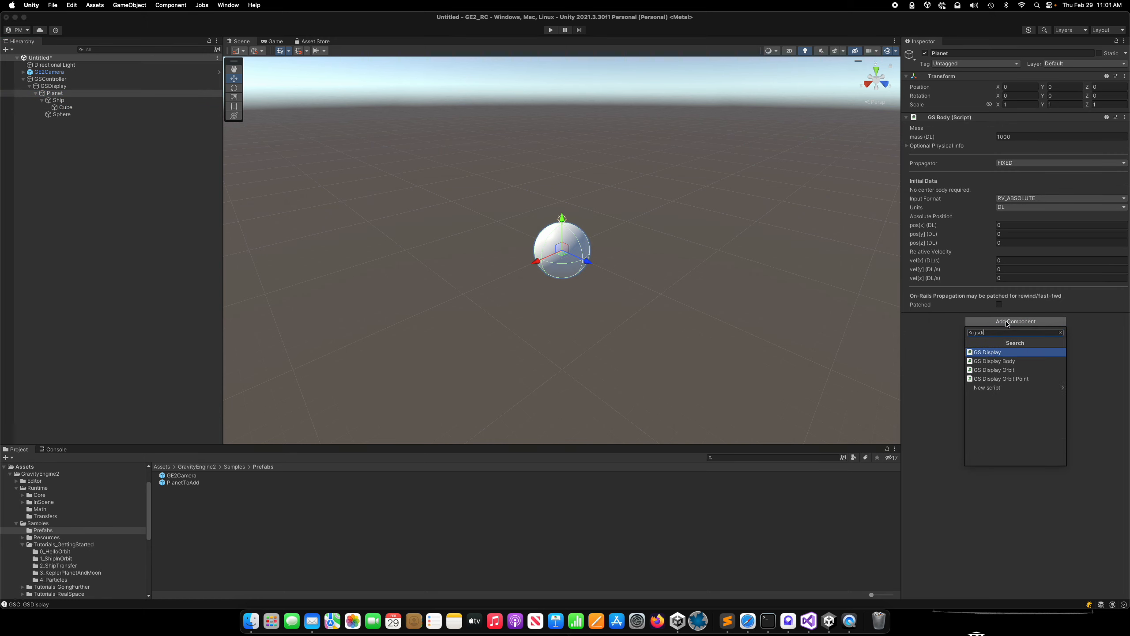
key(Down)
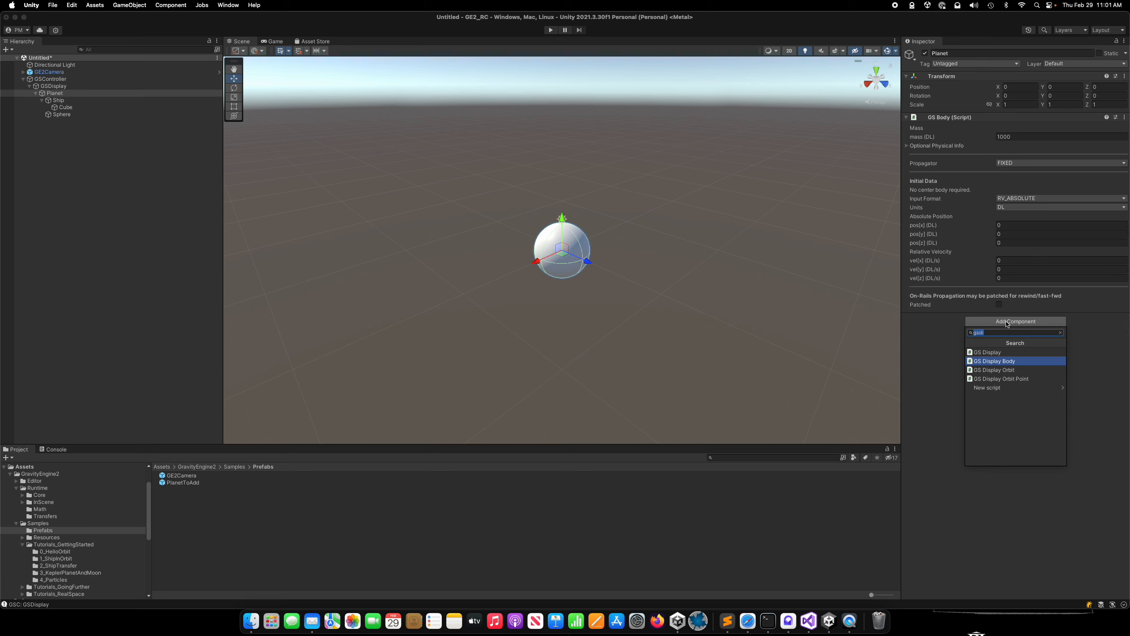
key(Return)
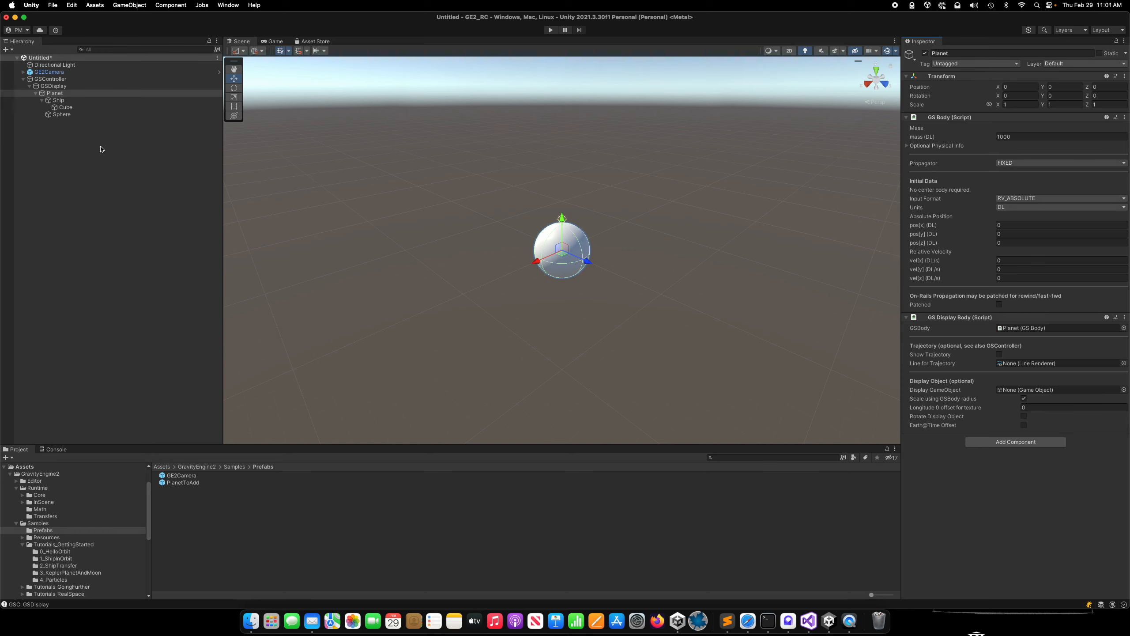
Add the GS Display Body component to the Ship object.
click(61, 102)
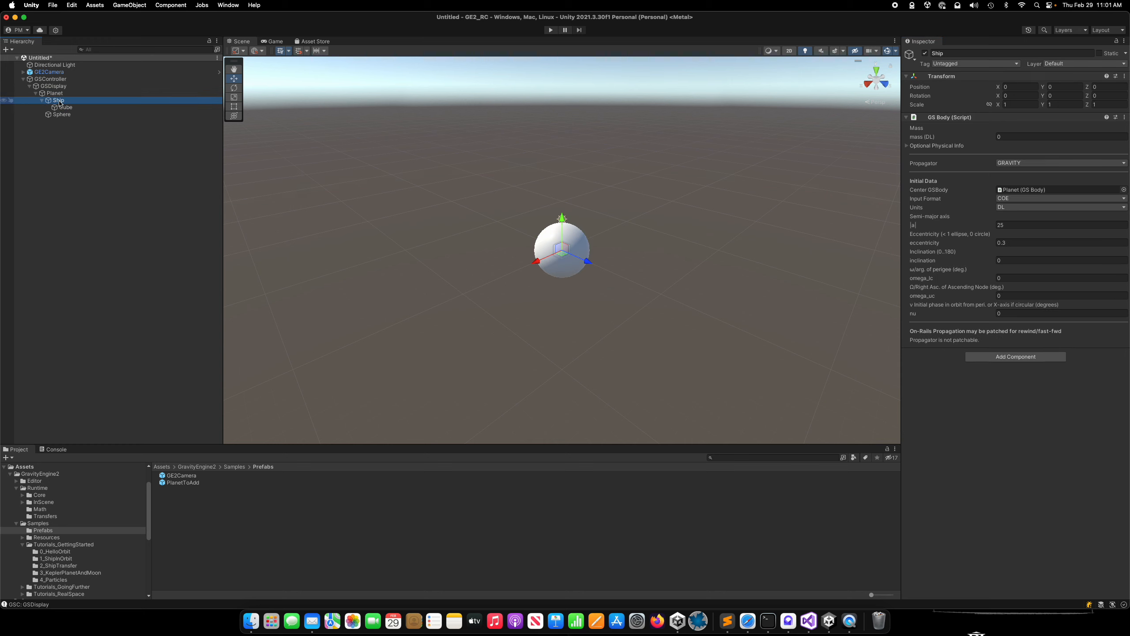
click(992, 359)
text(gsdi)
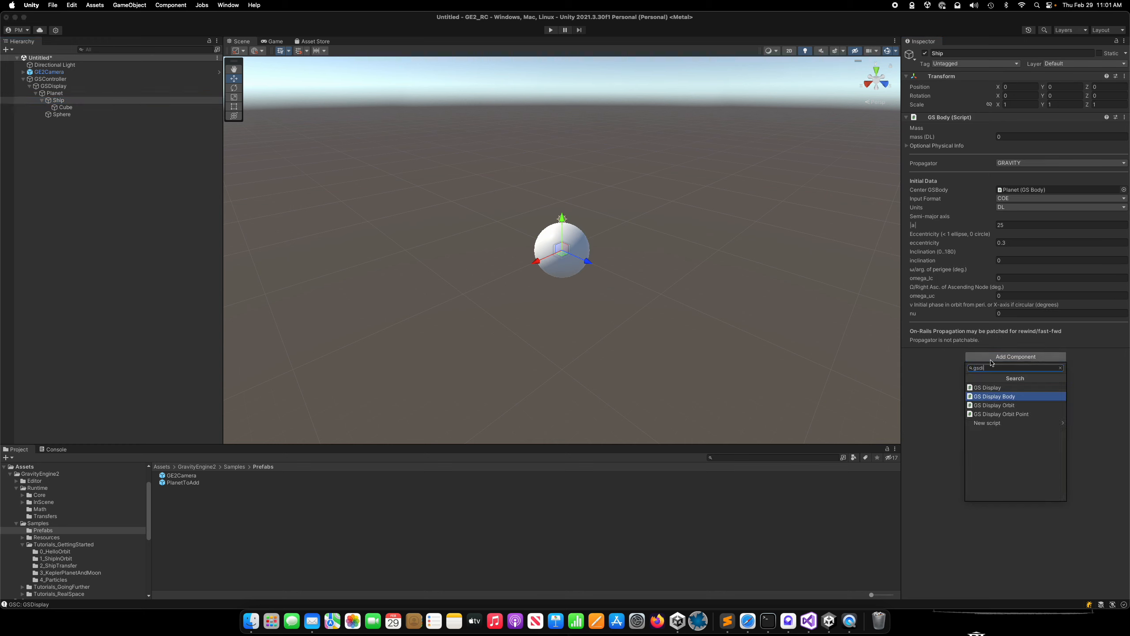
key(Return)
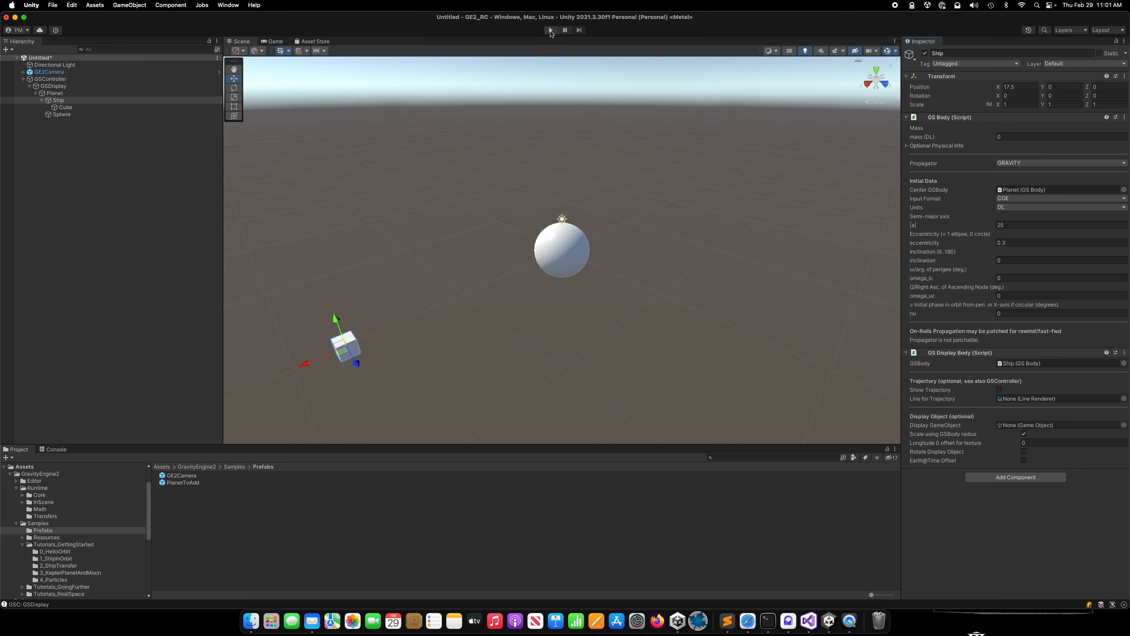
Inspect the Camera under GE2Camera, run the scene to watch the ship orbit the planet, and stop it.
click(49, 72)
key(Right)
click(53, 80)
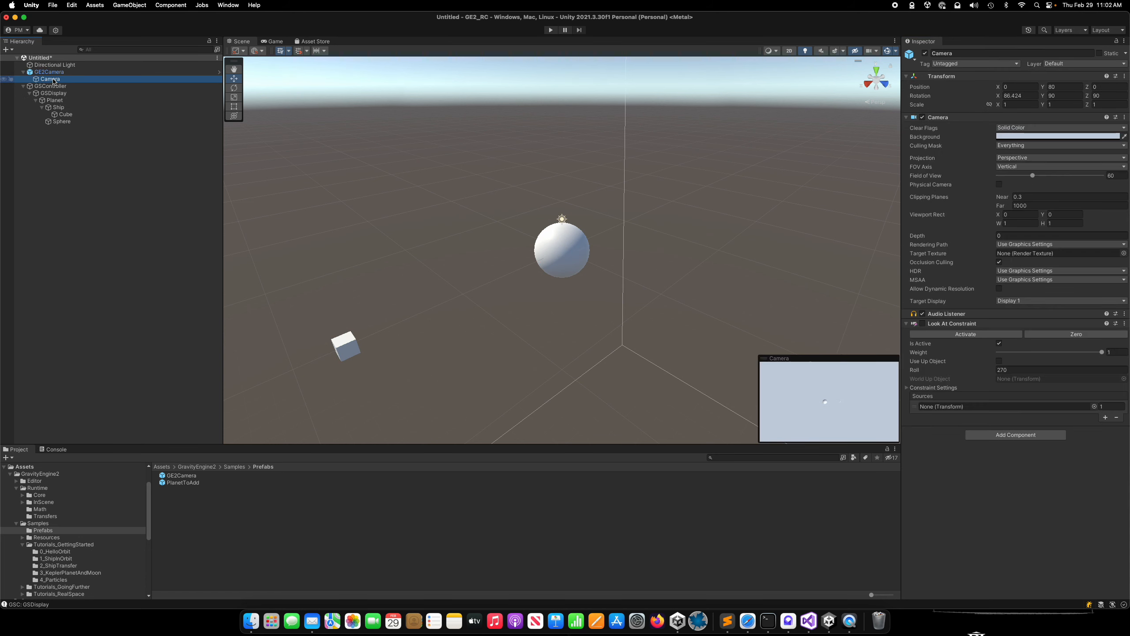
click(551, 32)
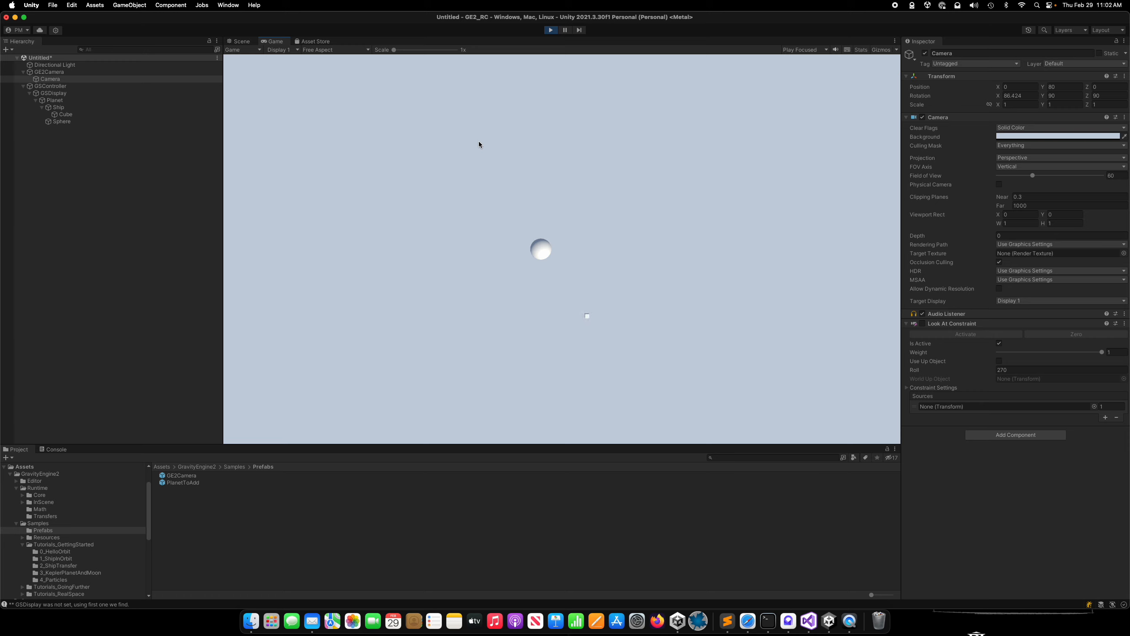
click(551, 30)
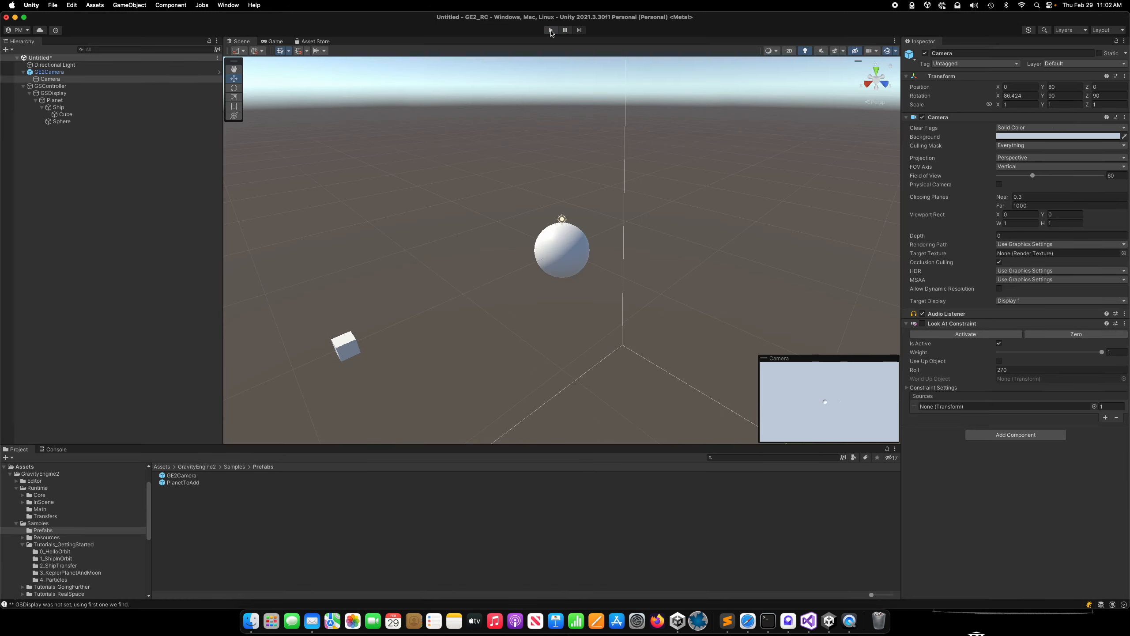
Add the GS Display Orbit component to the Ship object.
click(59, 107)
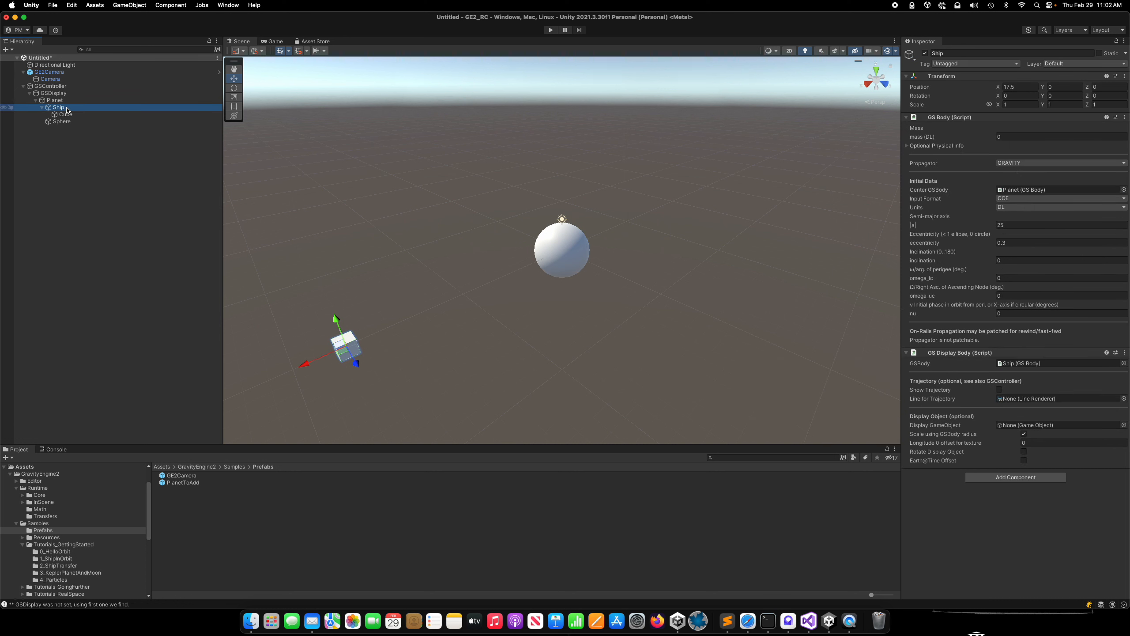
click(1008, 478)
text(gsdi)
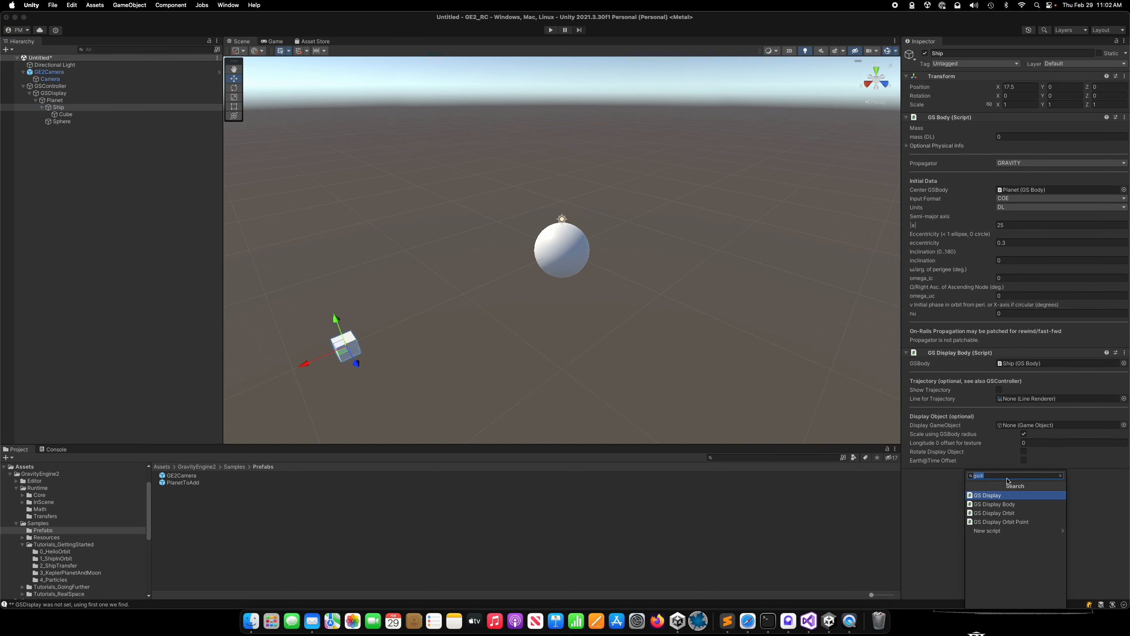
key(Down)
key(Down)
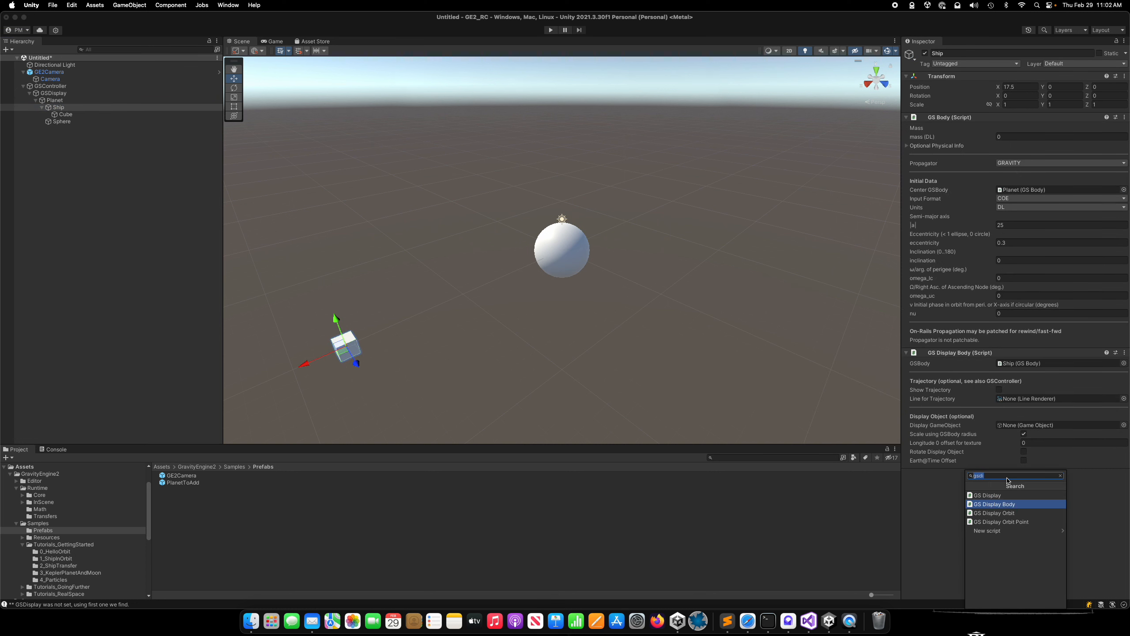
key(Return)
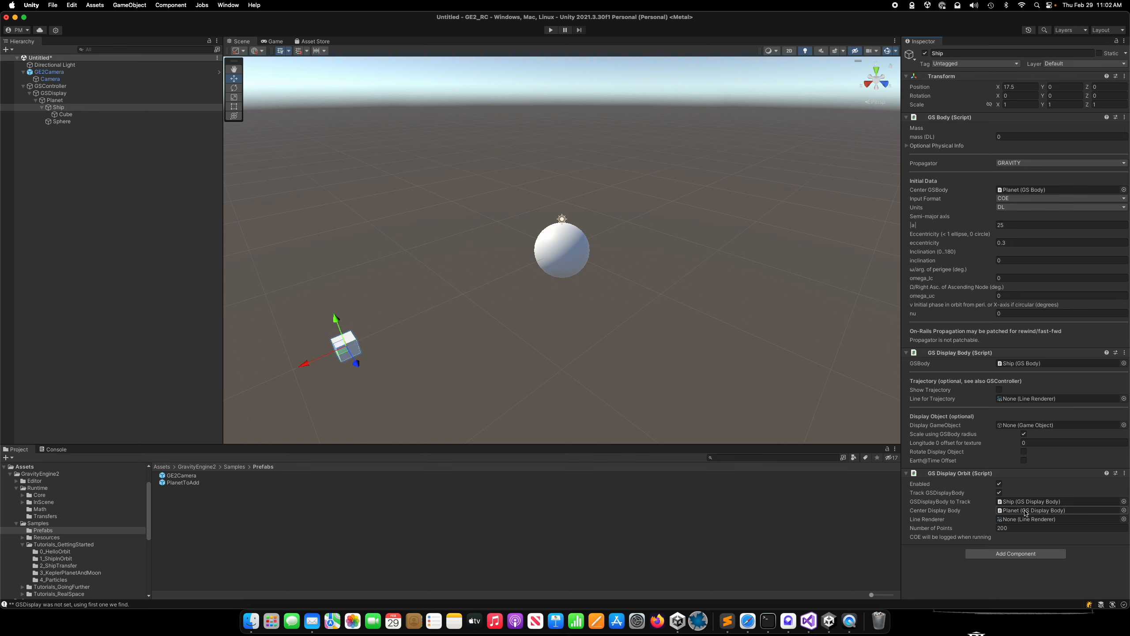
Add a Line Renderer component to Ship and assign it as the Line Renderer of its GS Display Orbit.
click(1028, 558)
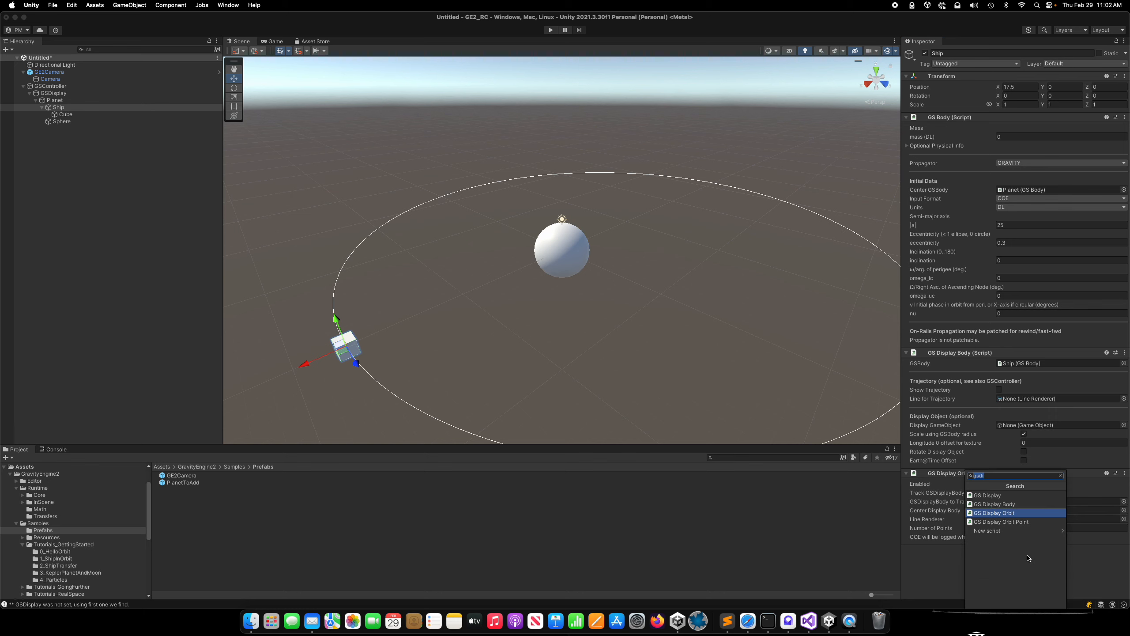
text(line)
key(Up)
key(Up)
key(Return)
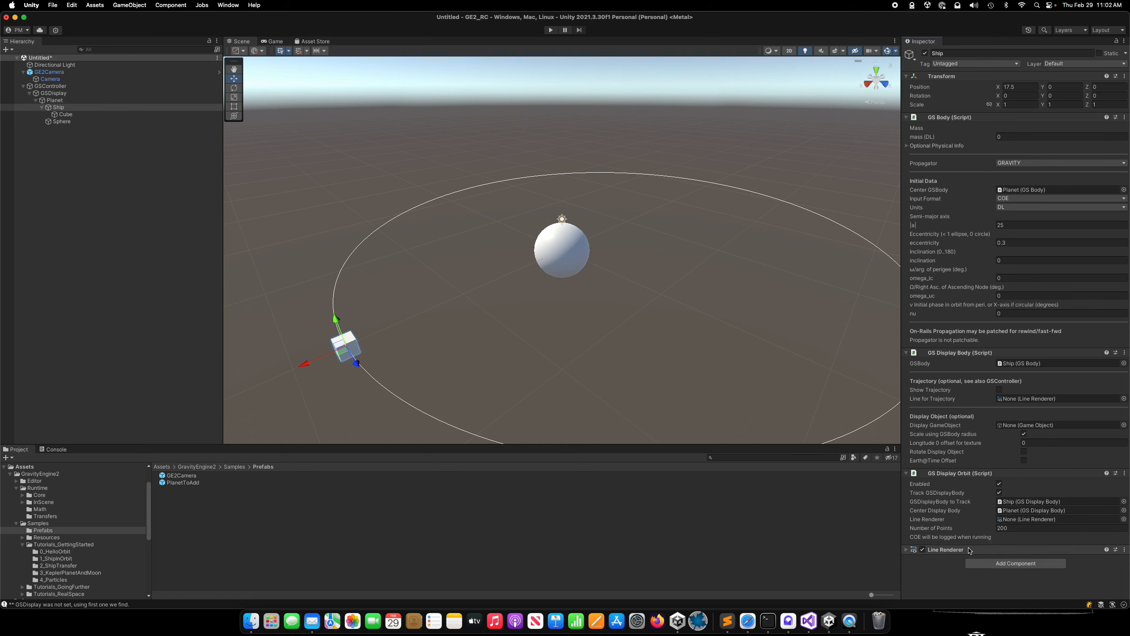
click(60, 109)
drag(73, 116, 1042, 521)
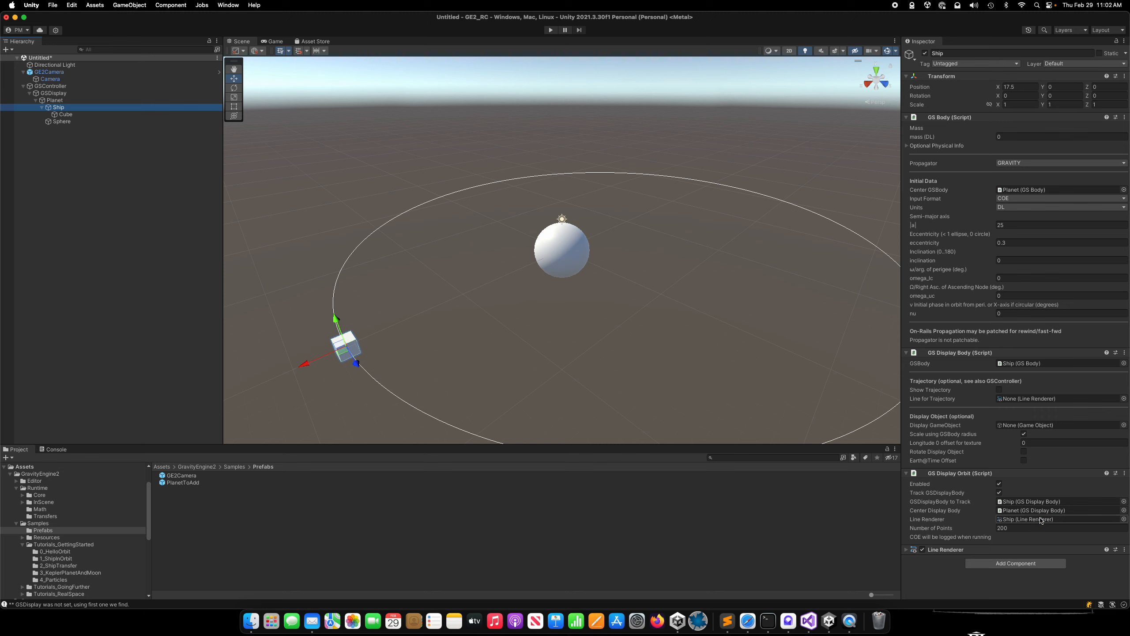
Set the width of Ship's Line Renderer to 0.2.
click(913, 550)
scroll(942, 517, down, 6)
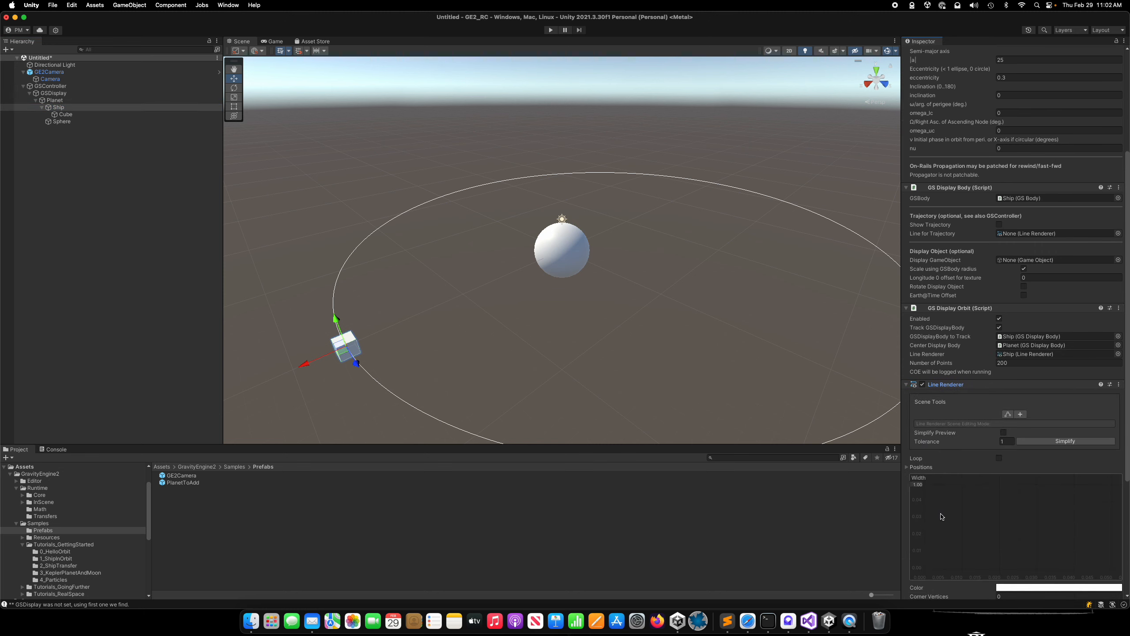
click(918, 485)
text(.2)
key(Return)
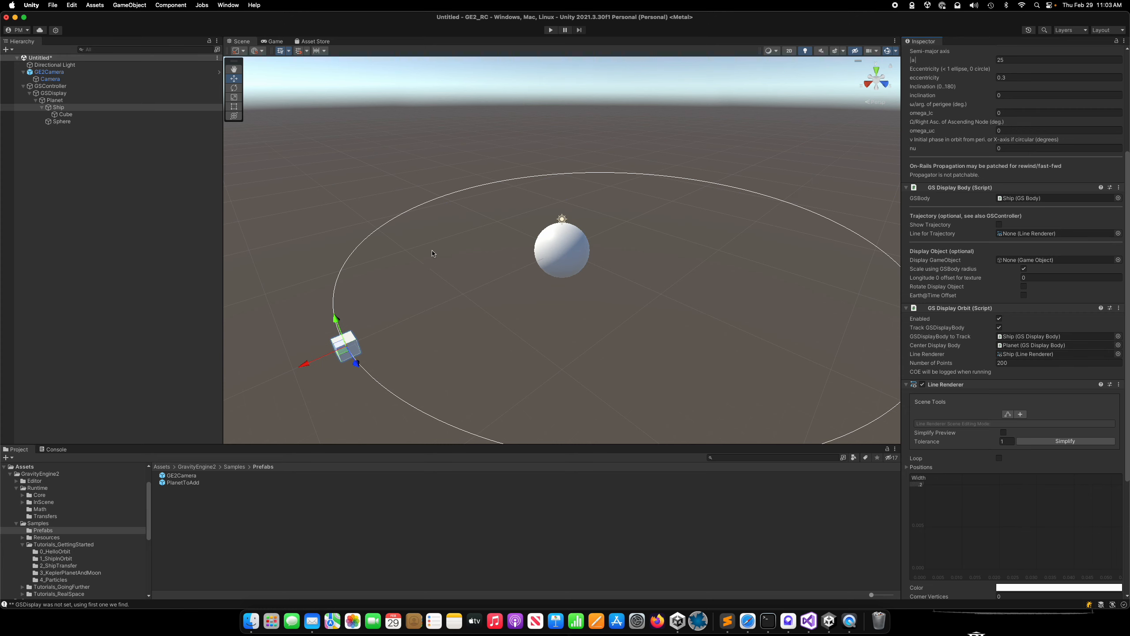
Run the scene to check the drawn orbit line around the planet, and stop it.
click(753, 112)
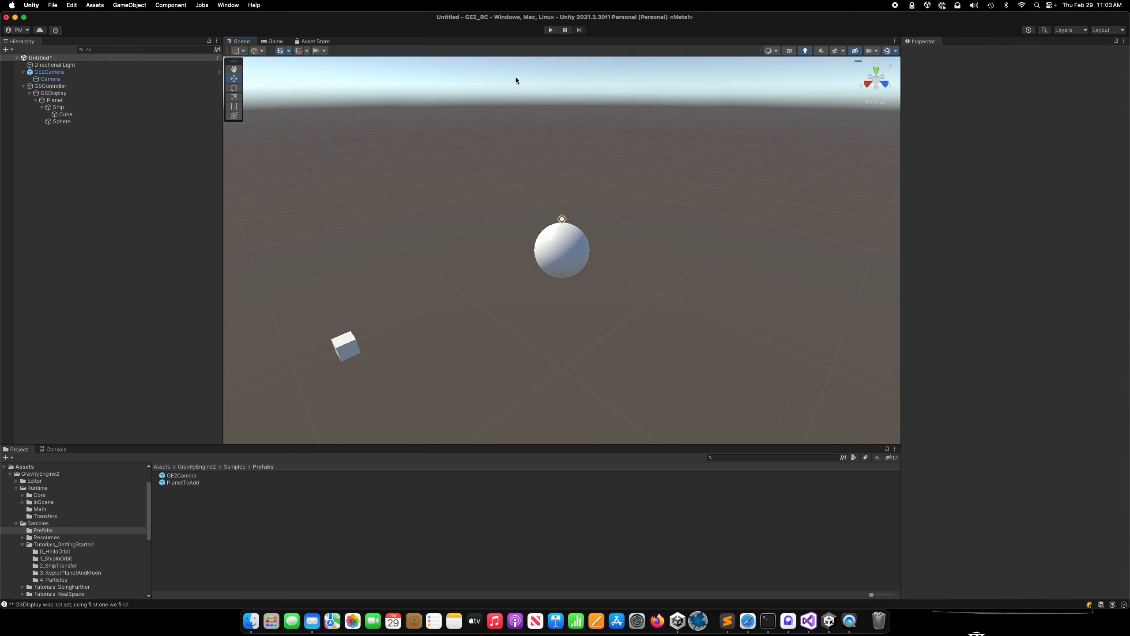
click(550, 30)
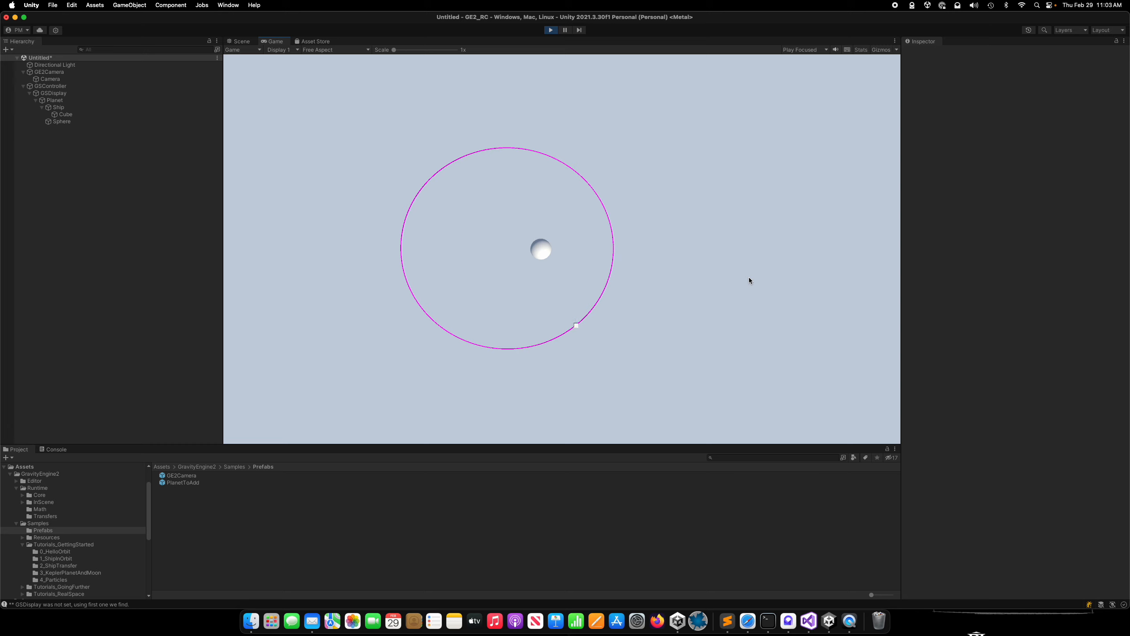
click(551, 30)
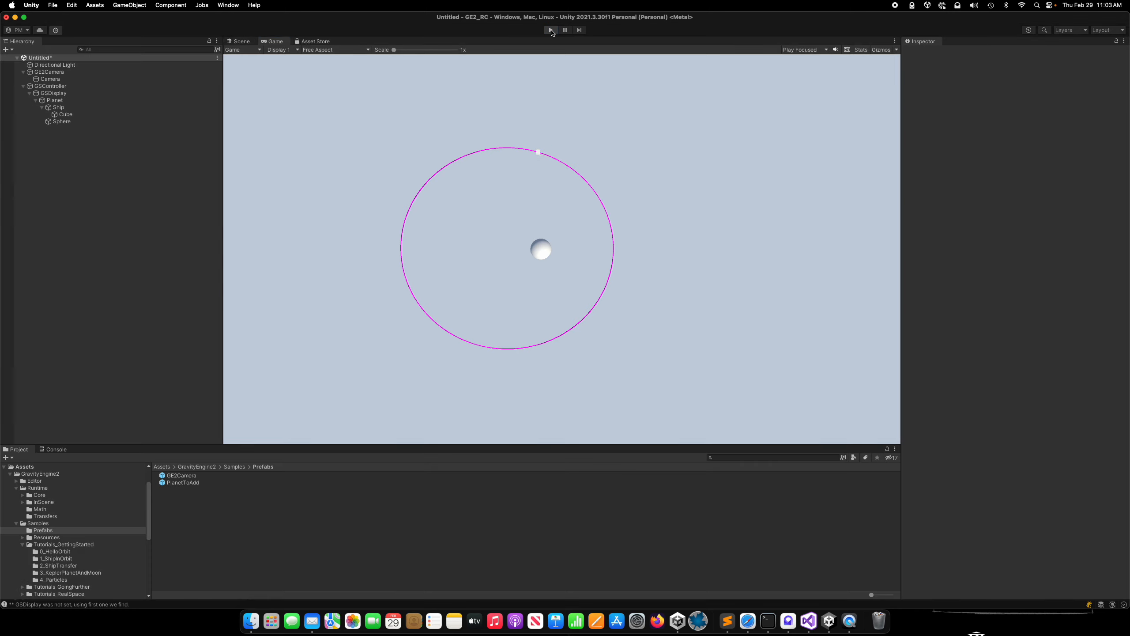
Set GSController's Game Sec Per Orbit to 30, autoset the mass and orbit scale, and show the console log.
click(50, 86)
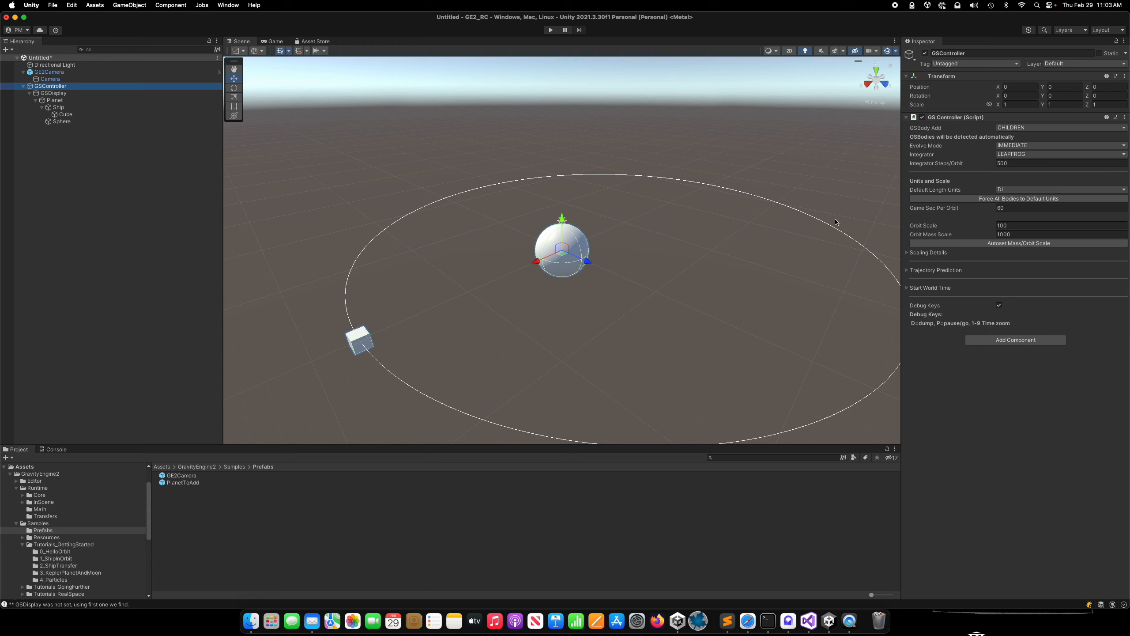
click(1011, 208)
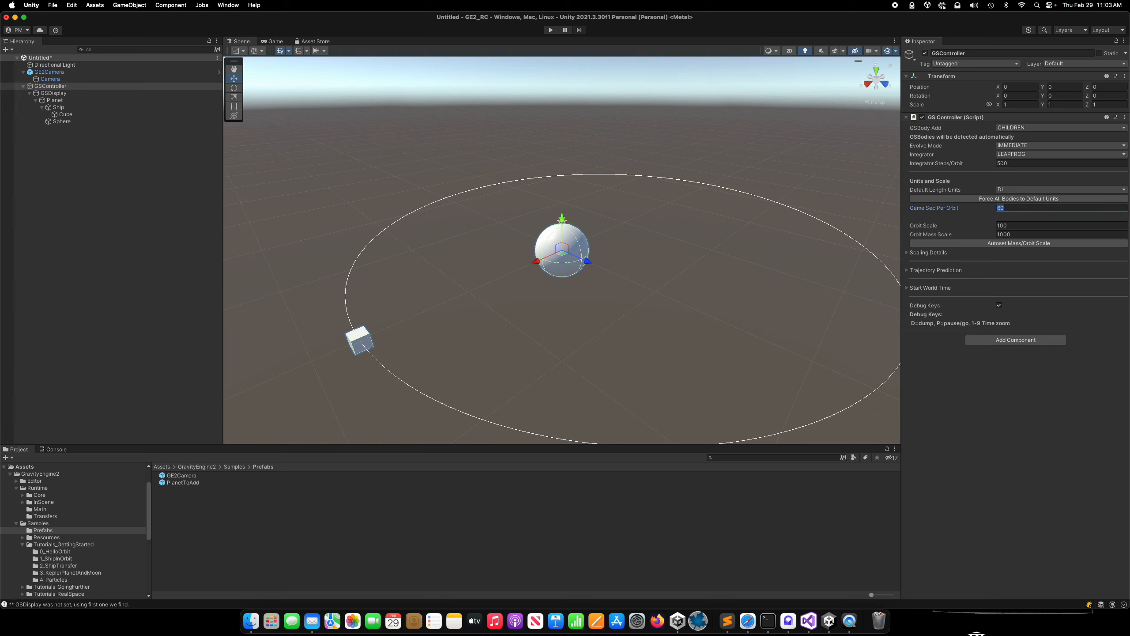
text(30)
click(1017, 246)
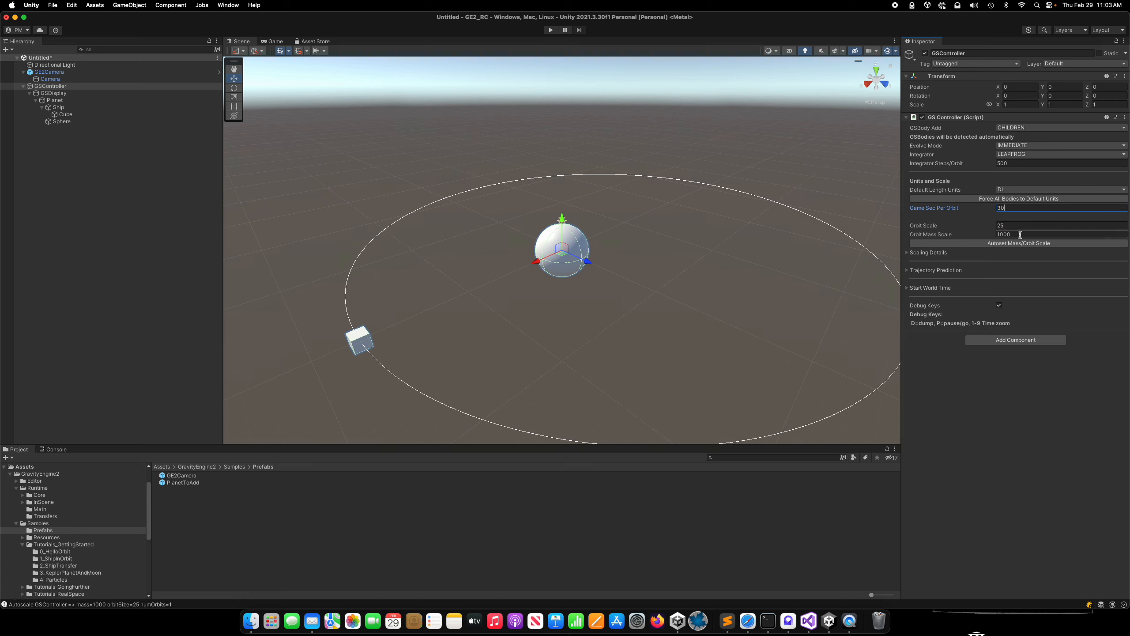
click(54, 450)
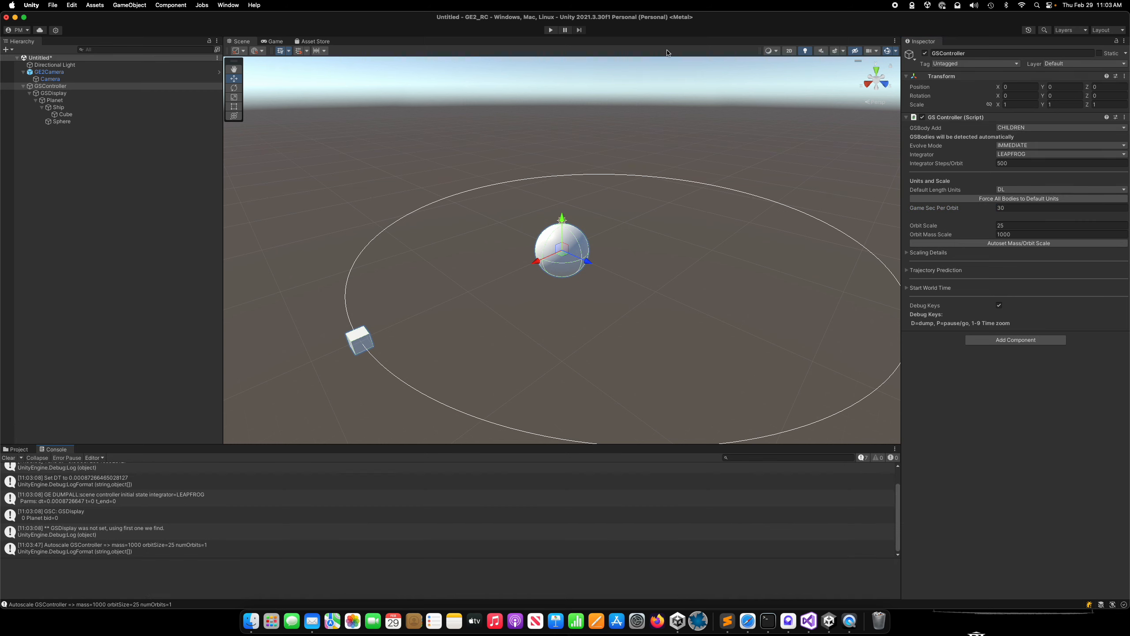
Run the scene to check the orbit timing, switch to time zoom 4 during play, and stop it.
click(551, 31)
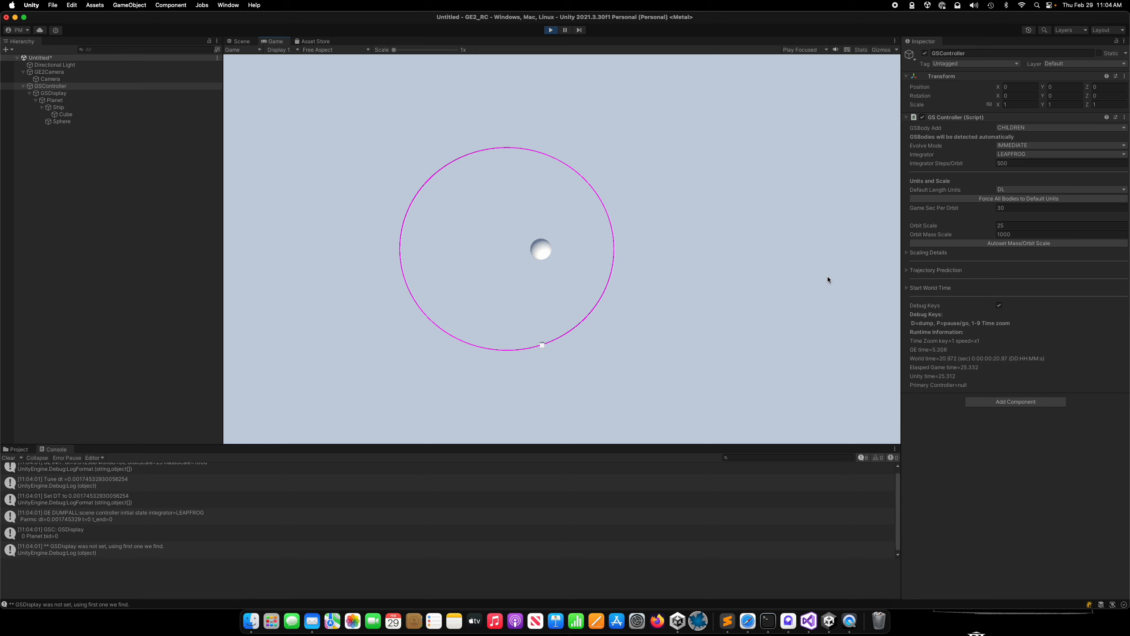
key(4)
click(551, 31)
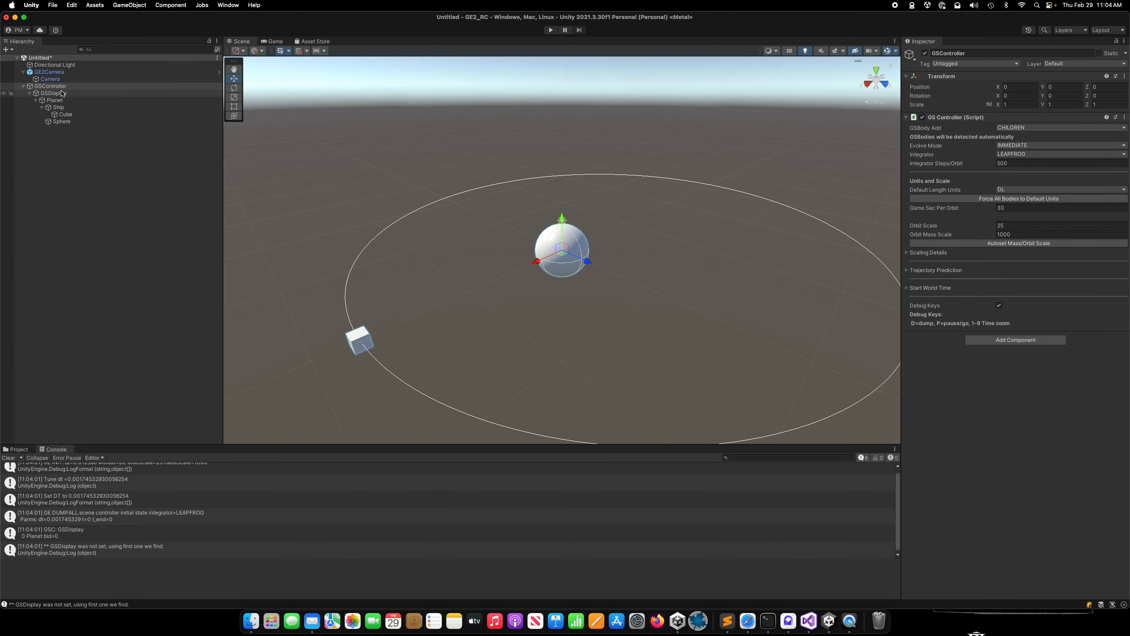
Review the unit choices available in the Planet's GS Body settings without changing them.
click(62, 94)
click(56, 101)
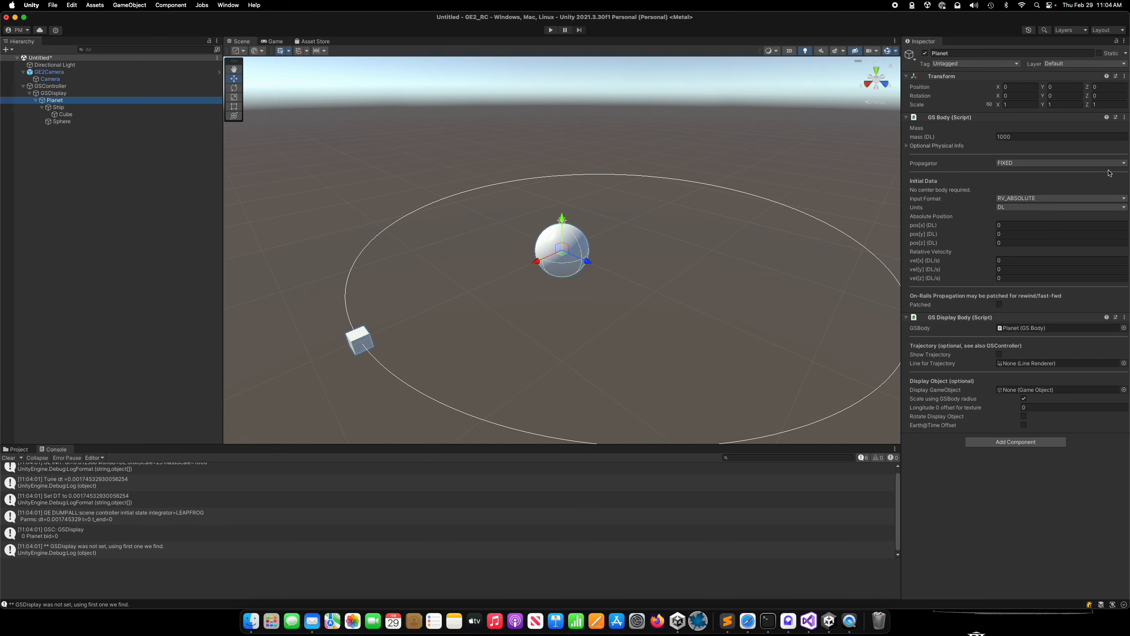
click(1029, 208)
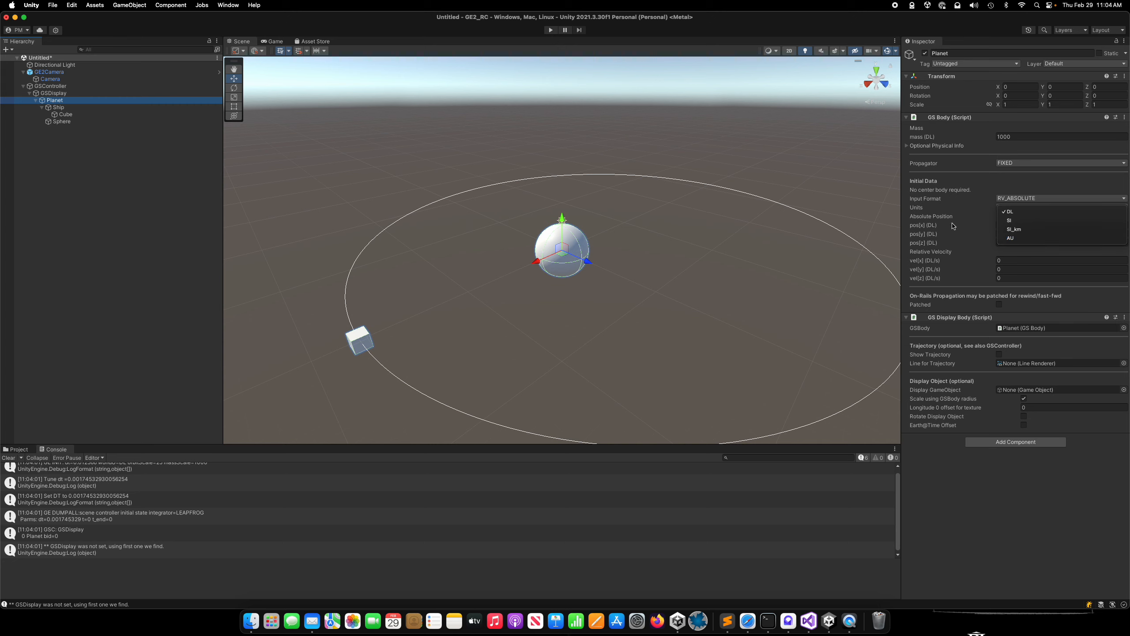
click(1039, 185)
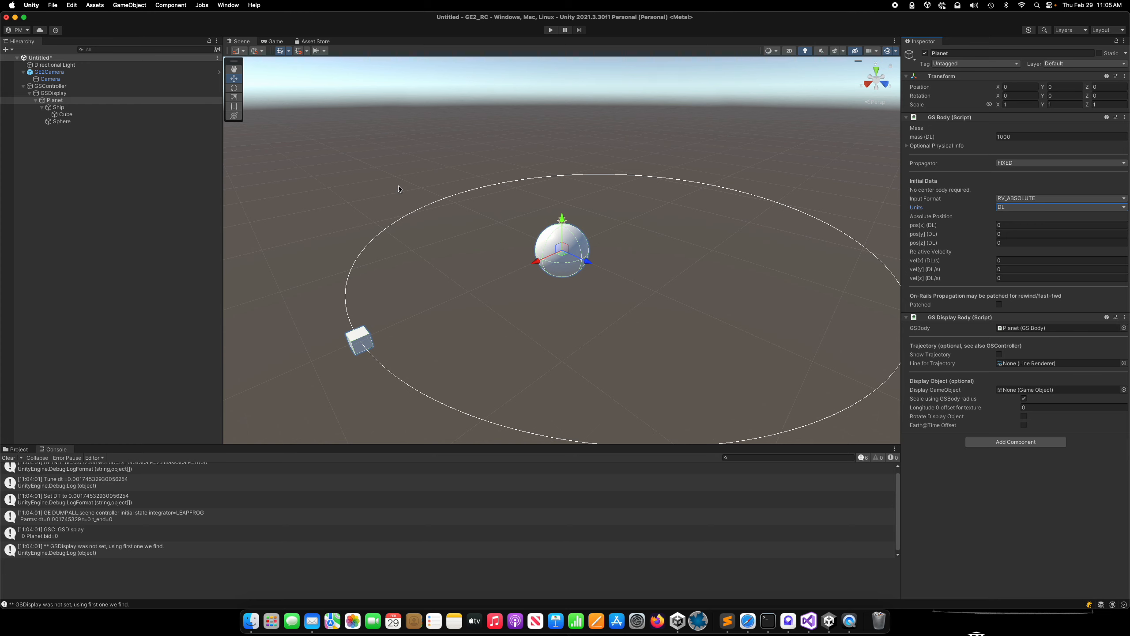
Examine the GE DUMPALL initial-state entry in the enlarged console, including the massless body's position and velocity data.
scroll(410, 215, down, 2)
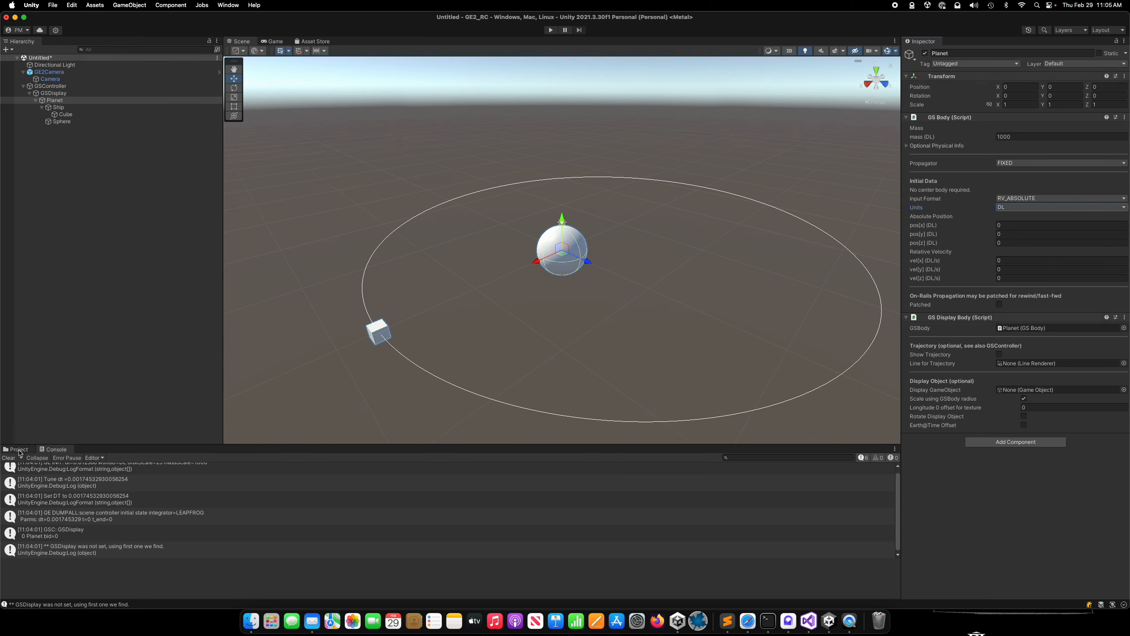
click(19, 449)
click(56, 449)
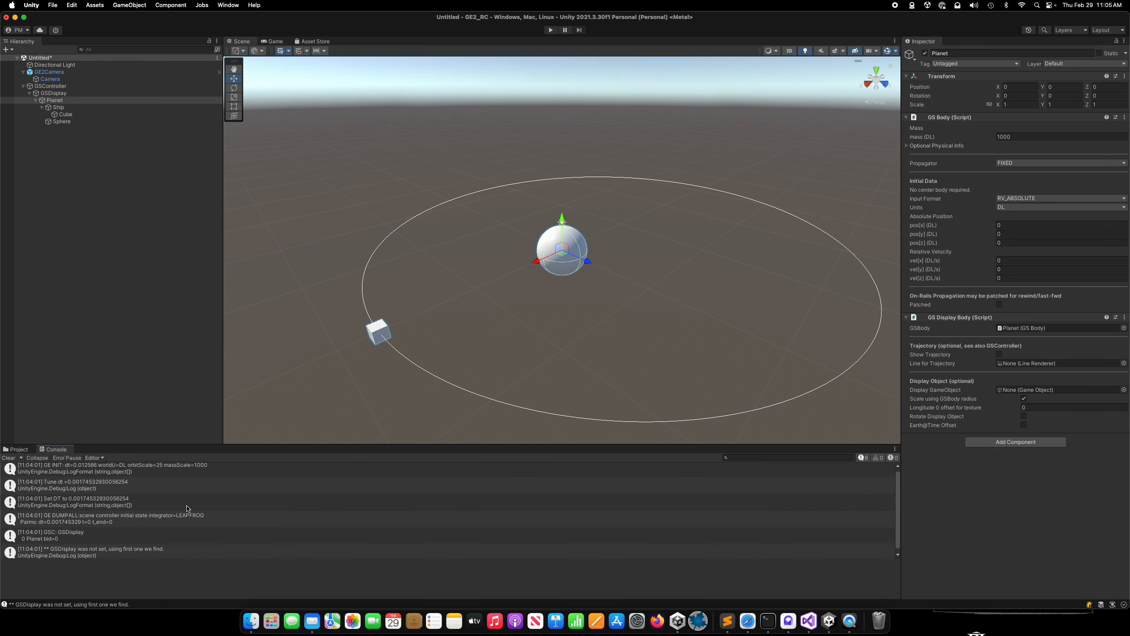
scroll(186, 509, down, 1)
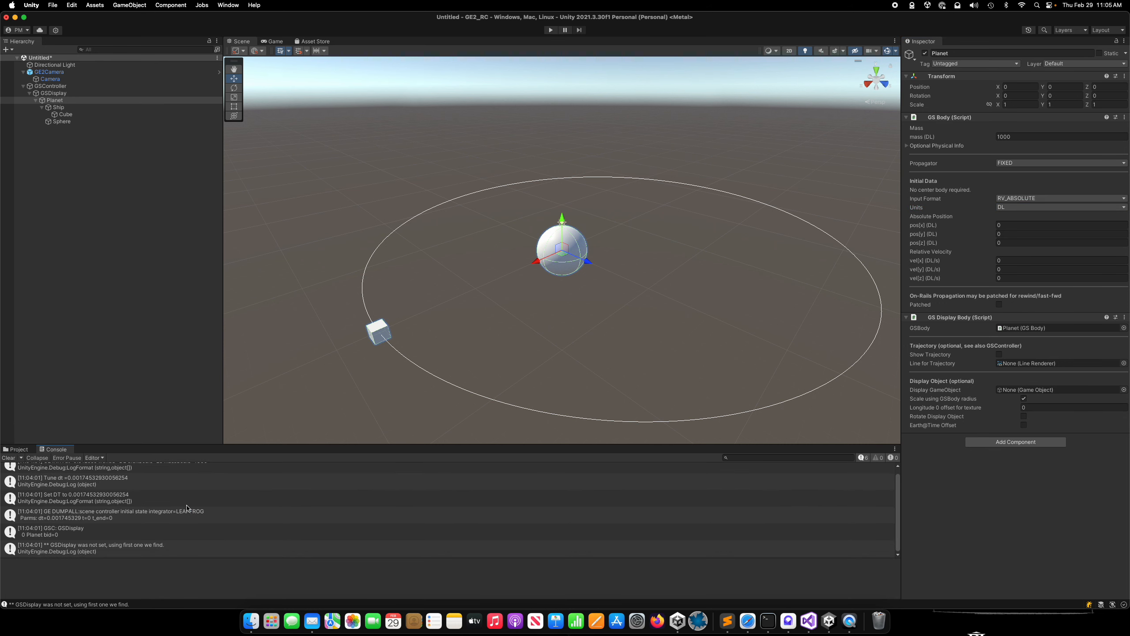
click(49, 516)
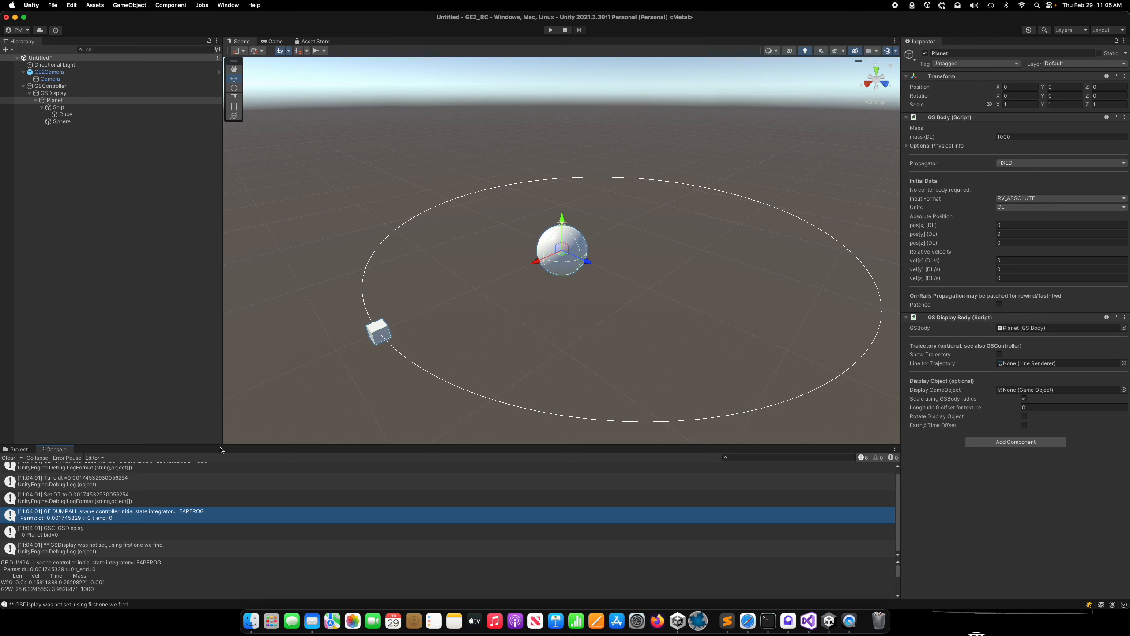
drag(217, 443, 220, 381)
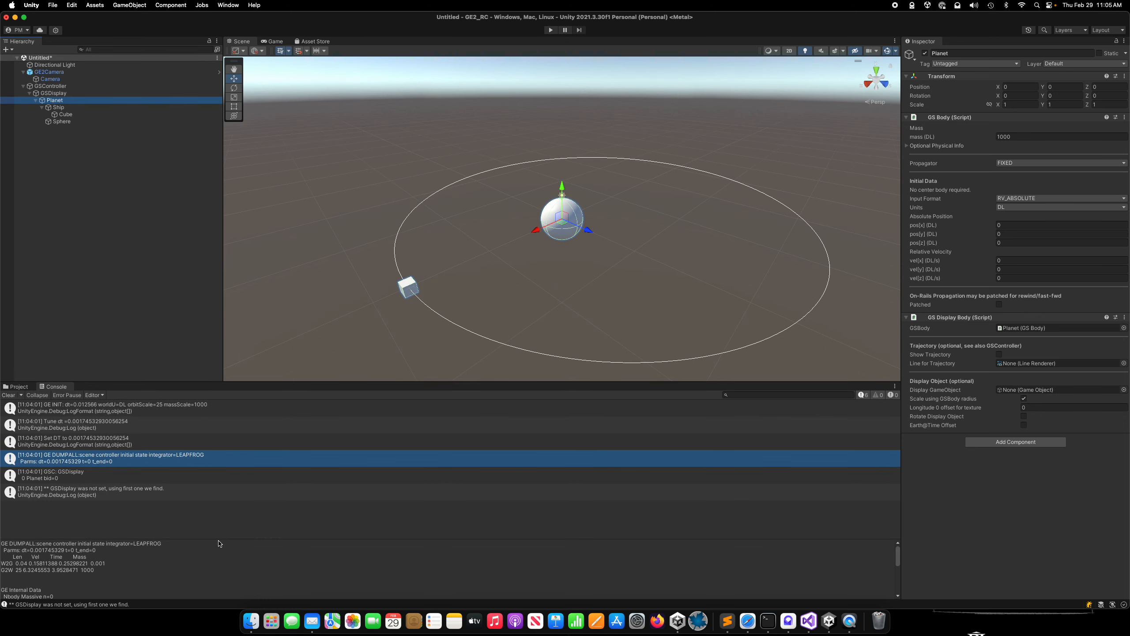
drag(219, 540, 220, 487)
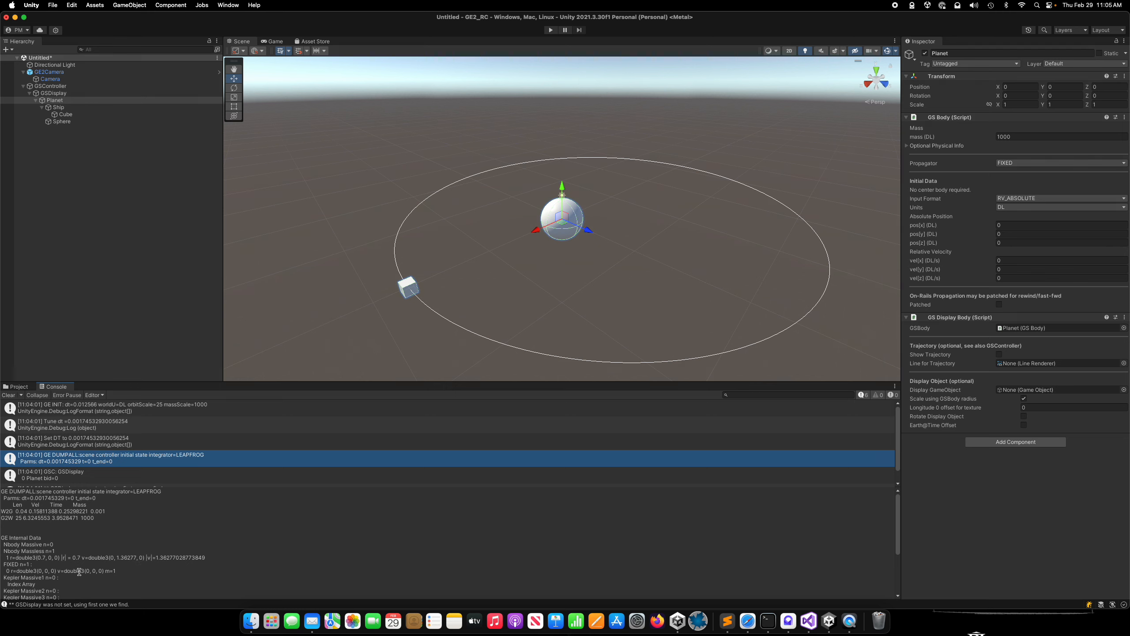
triple_click(60, 557)
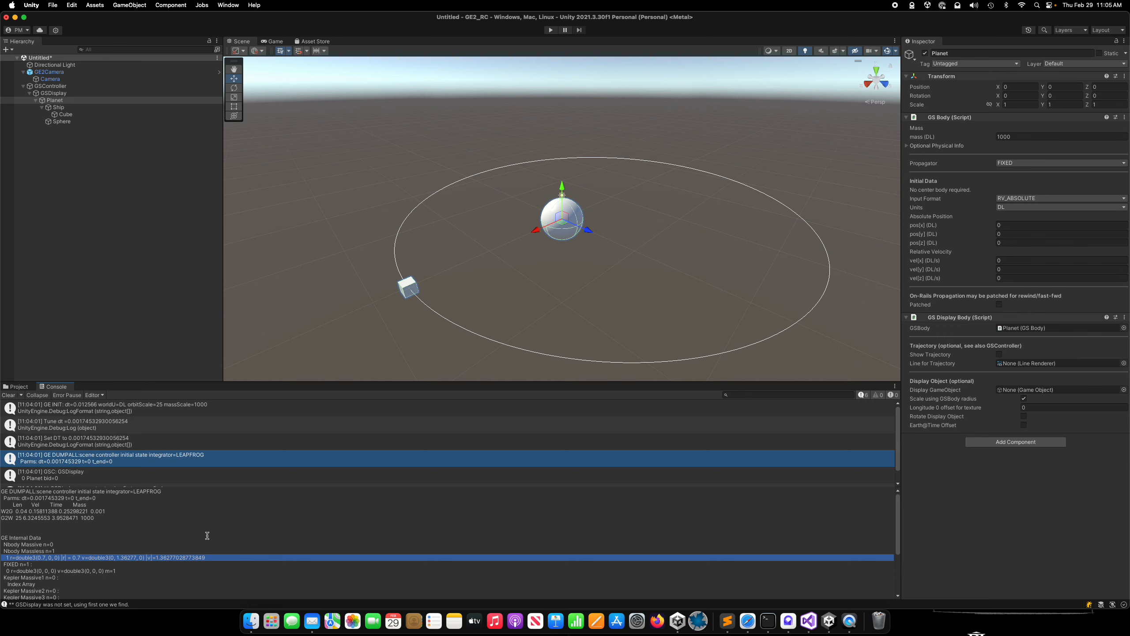
scroll(278, 531, down, 3)
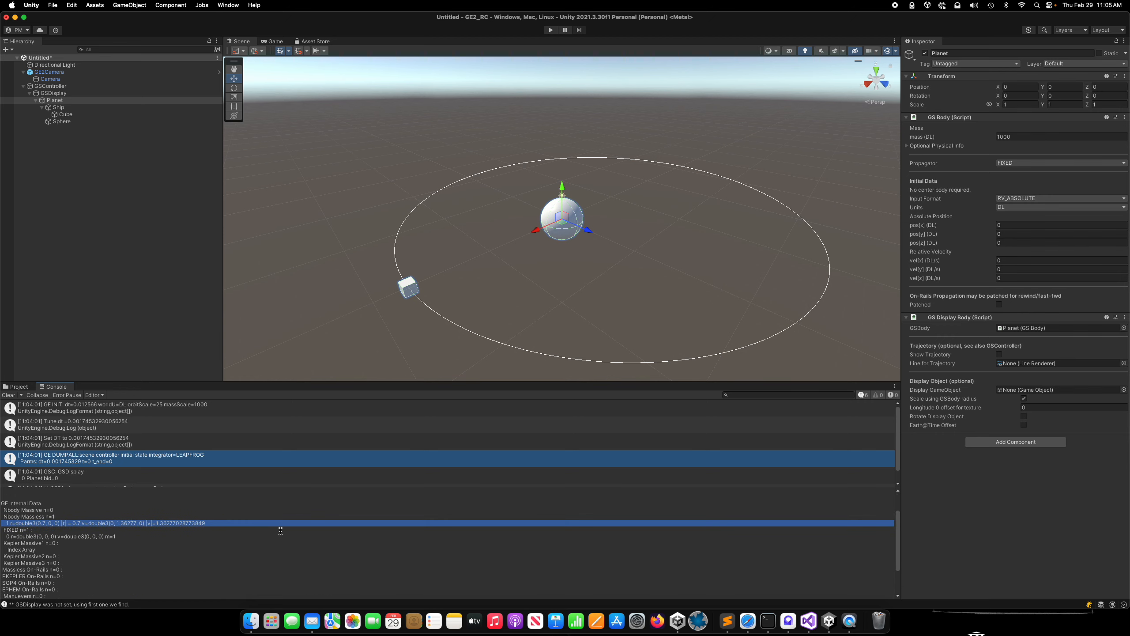
scroll(279, 531, up, 2)
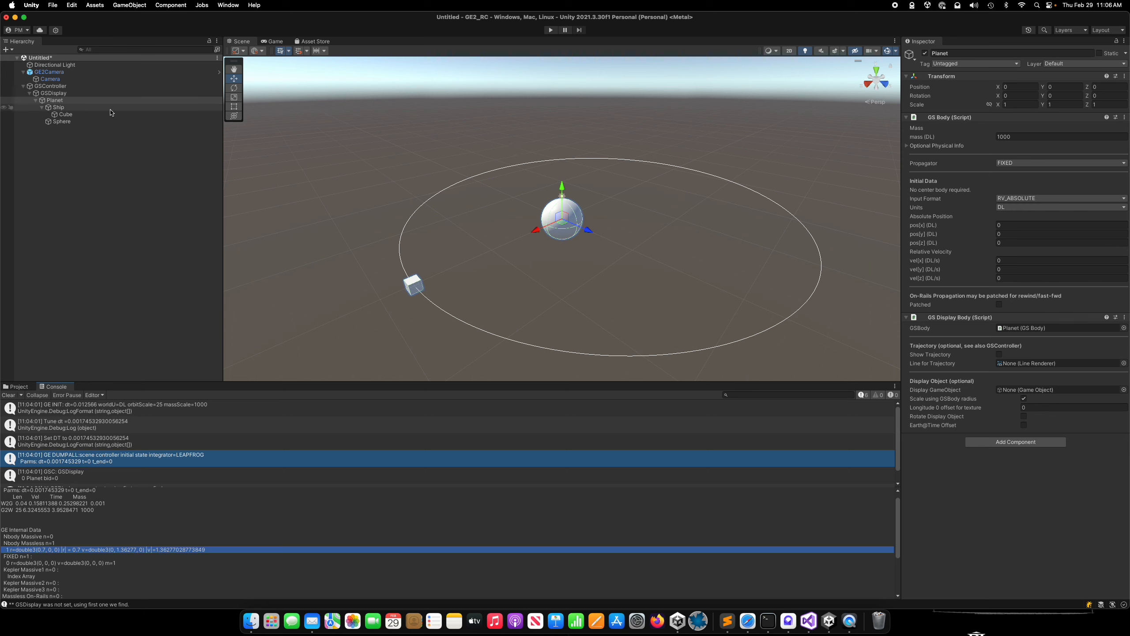
Review the GSController settings and GSDisplay's Display Scale and Auto Scale options.
click(100, 86)
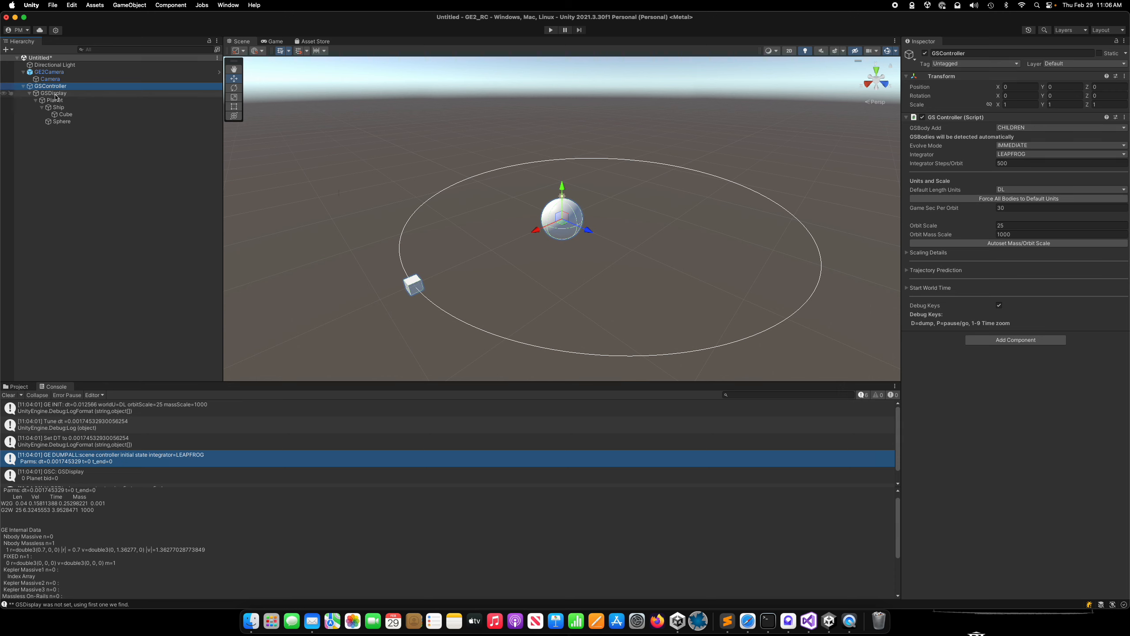
key(Down)
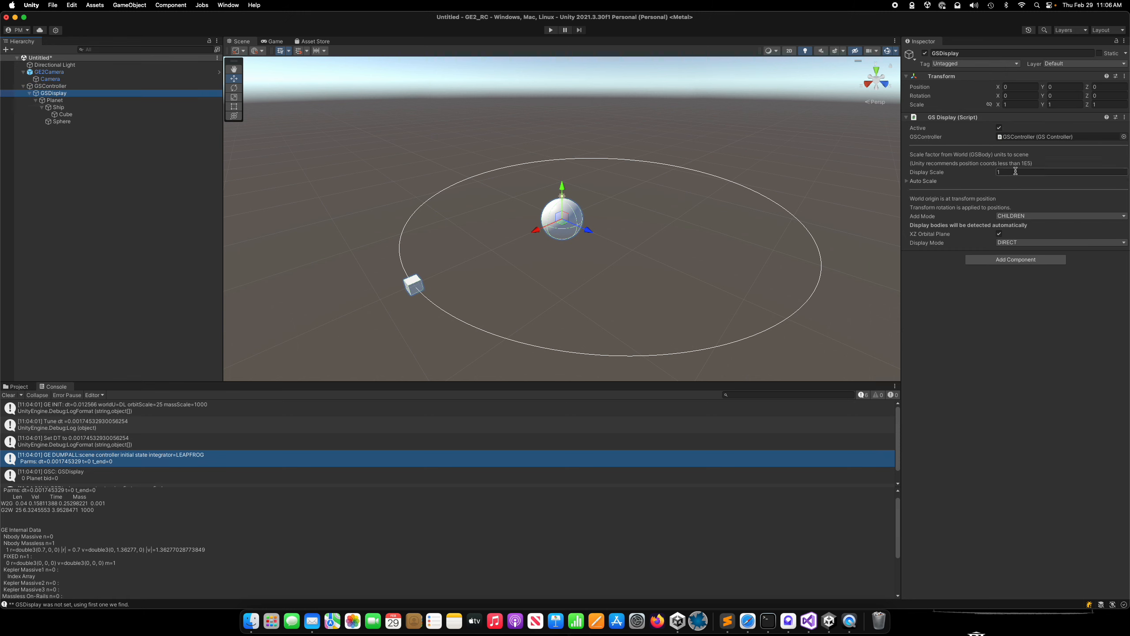
click(1013, 171)
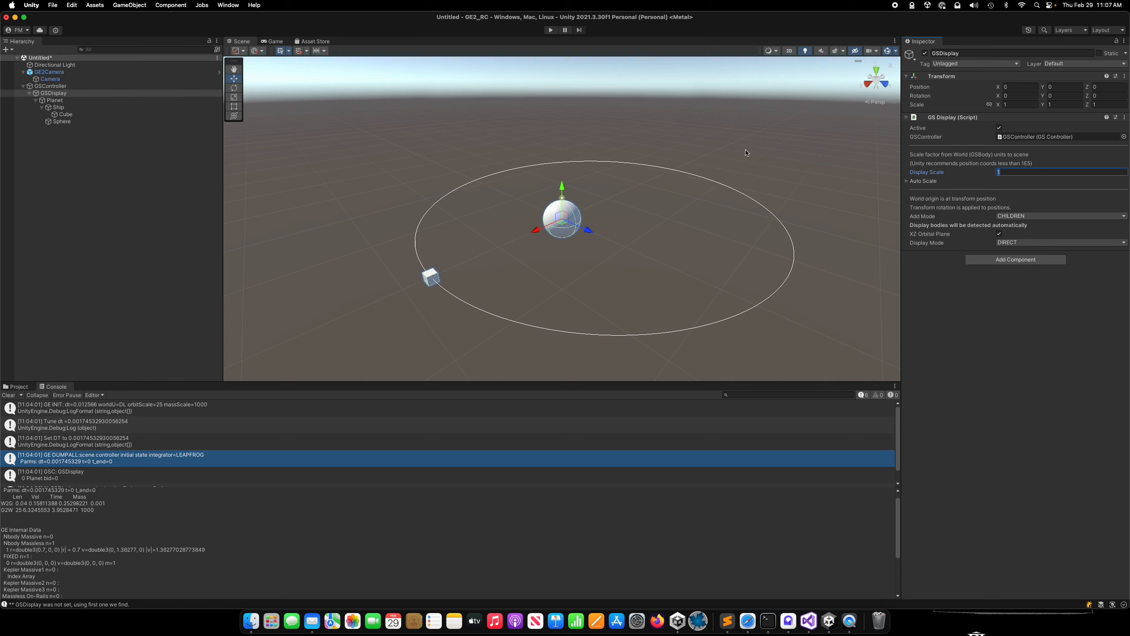
click(908, 180)
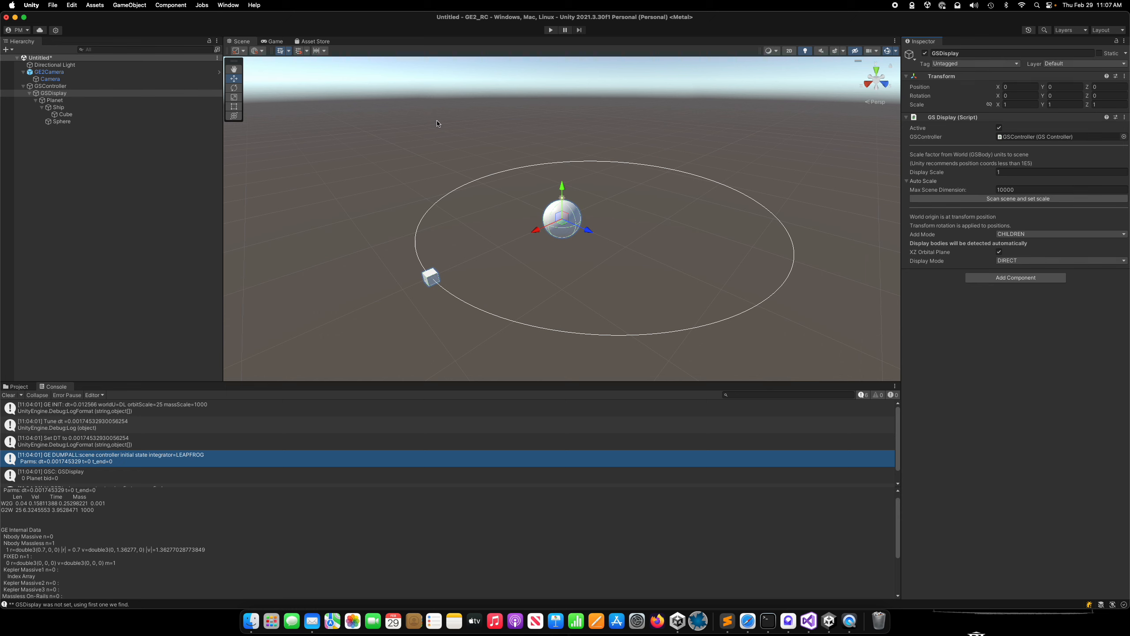
Switch to Safari.
key(super+Tab)
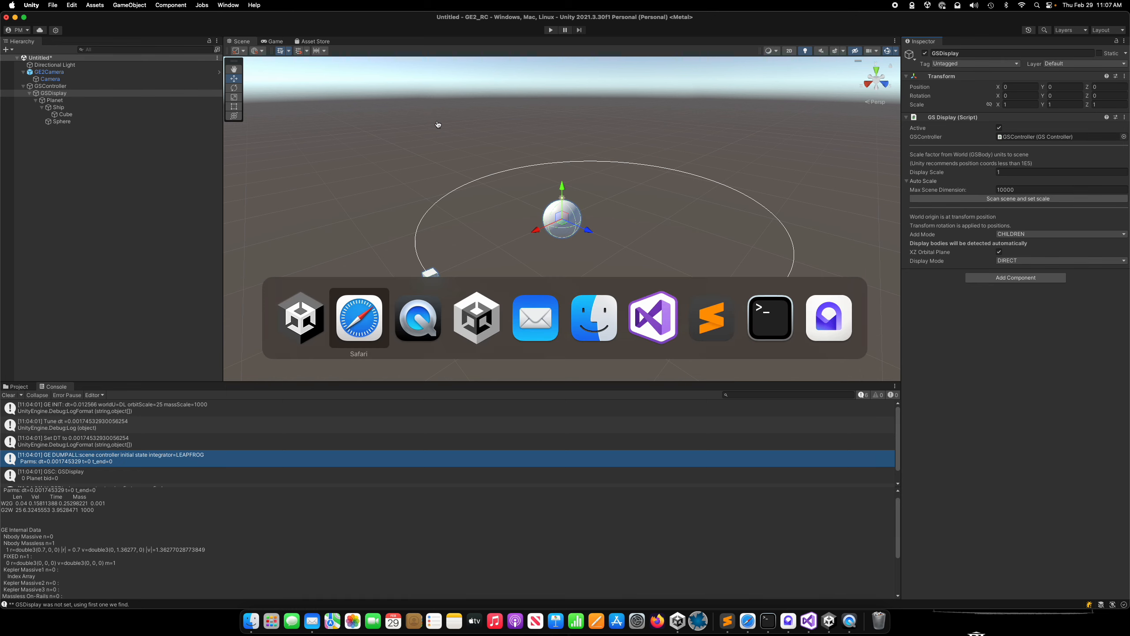